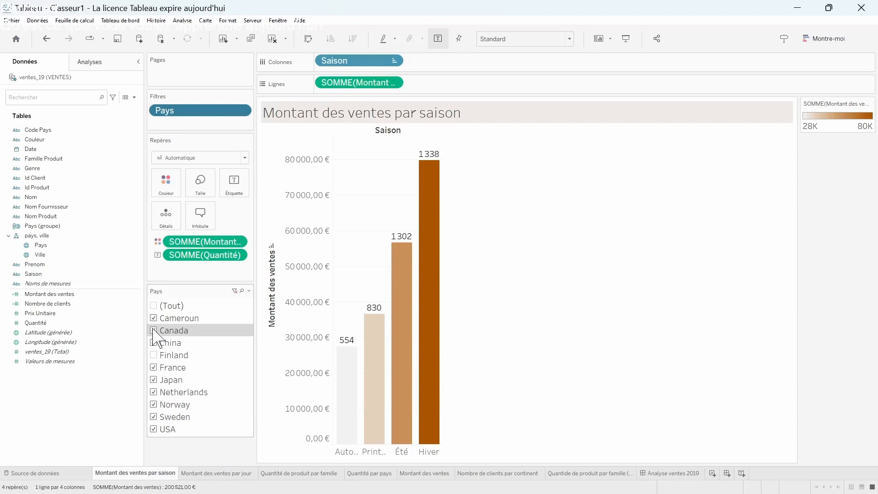
- Exclude Canada from the Pays filter on the Montant des ventes par saison sheet
click(154, 330)
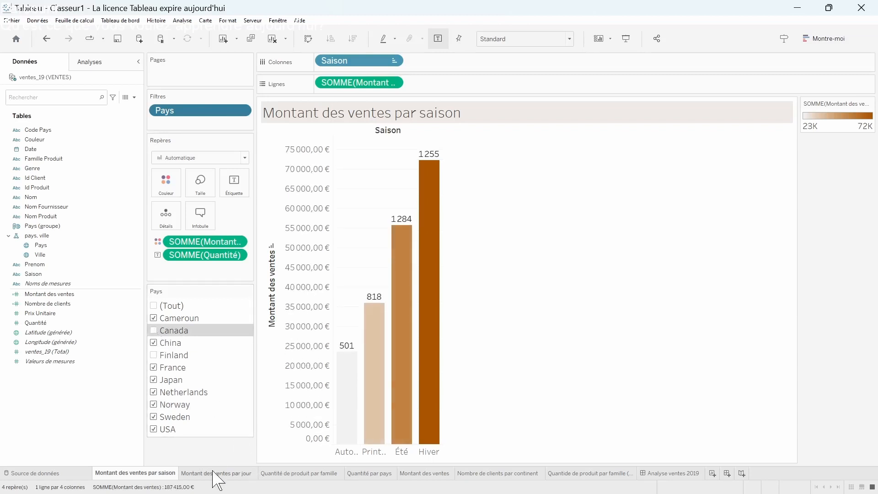
- On the Montant des ventes par jour sheet, exclude avril, juillet and août from the month filter and restore all three
click(215, 474)
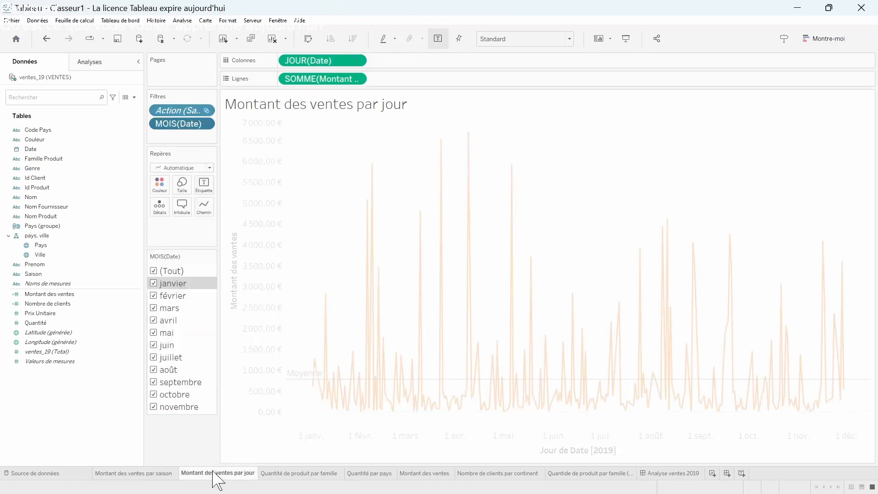
click(154, 370)
click(153, 357)
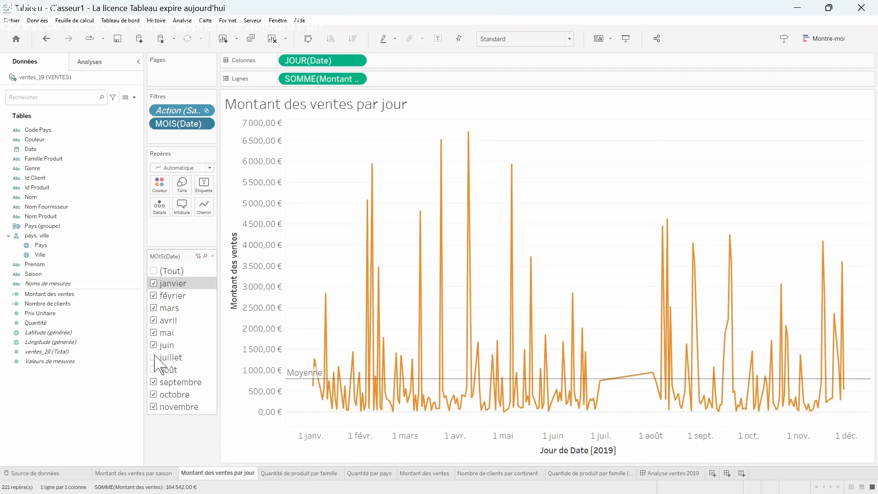
click(154, 320)
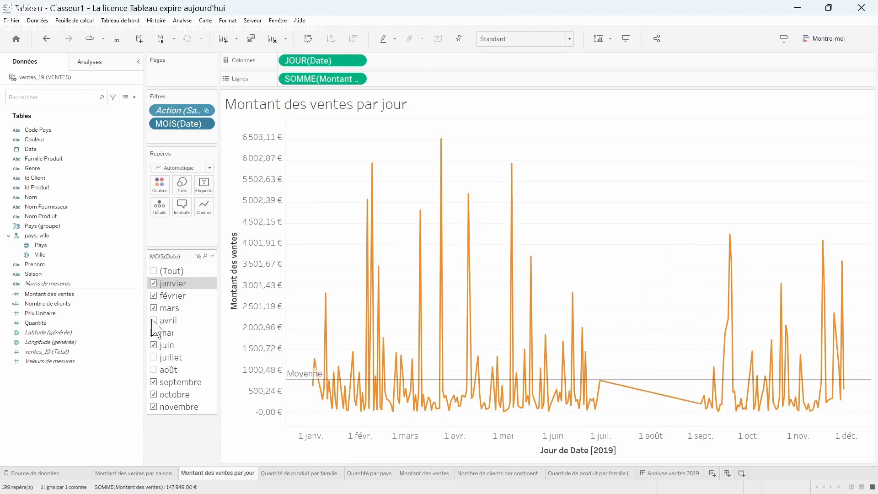
click(154, 357)
click(154, 369)
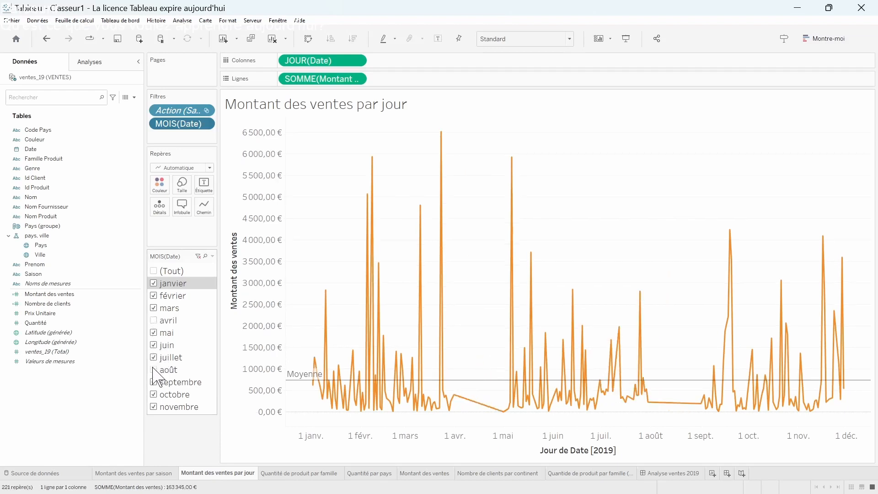
click(154, 319)
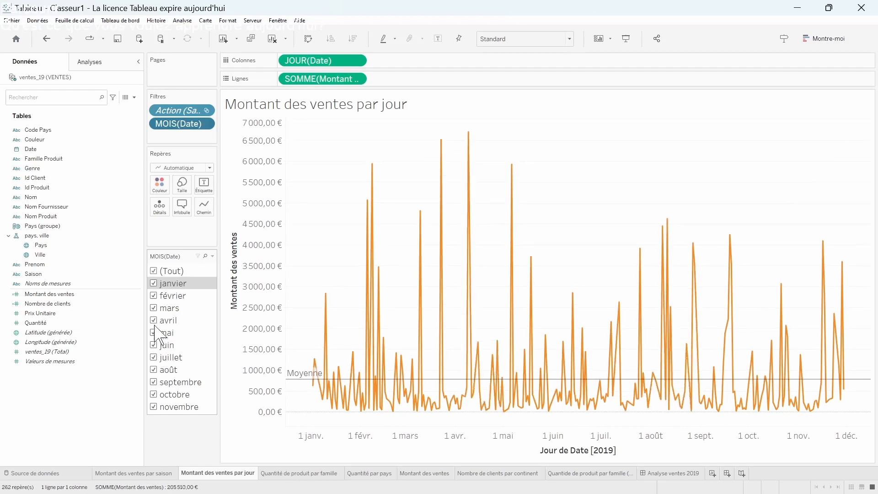
- View the Quantité de produit par famille, Quantité par pays and Montant des ventes sheets
click(292, 473)
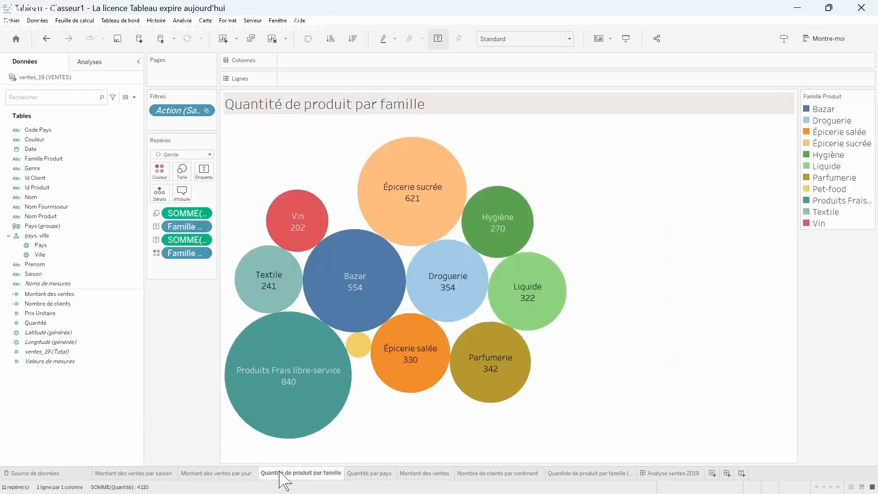
click(368, 473)
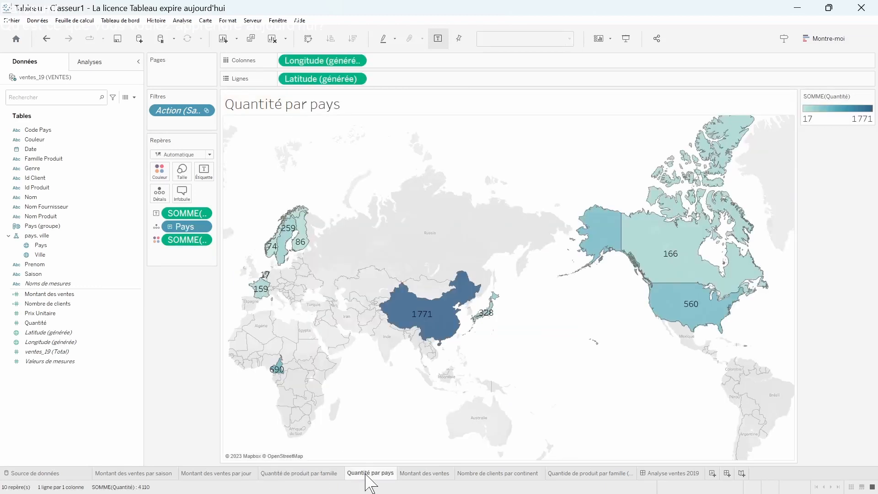
click(417, 473)
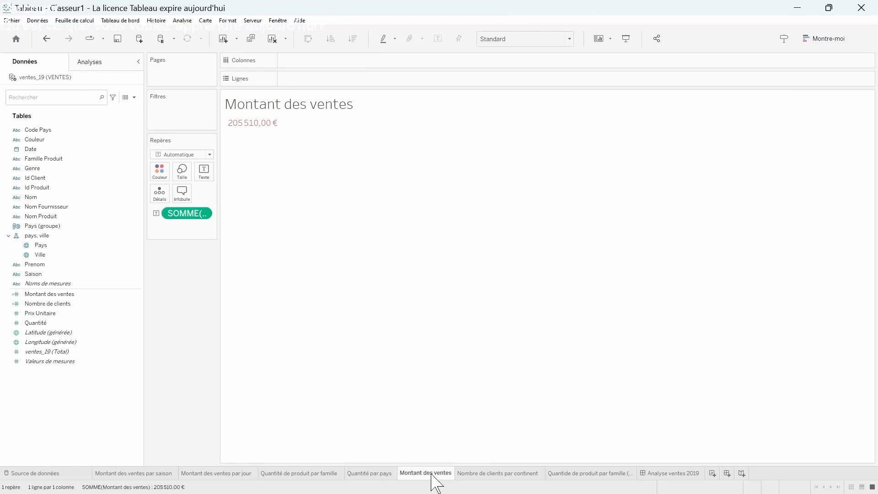
- On the Nombre de clients par continent sheet, exclude F and H from the Genre filter and reselect both values
click(484, 475)
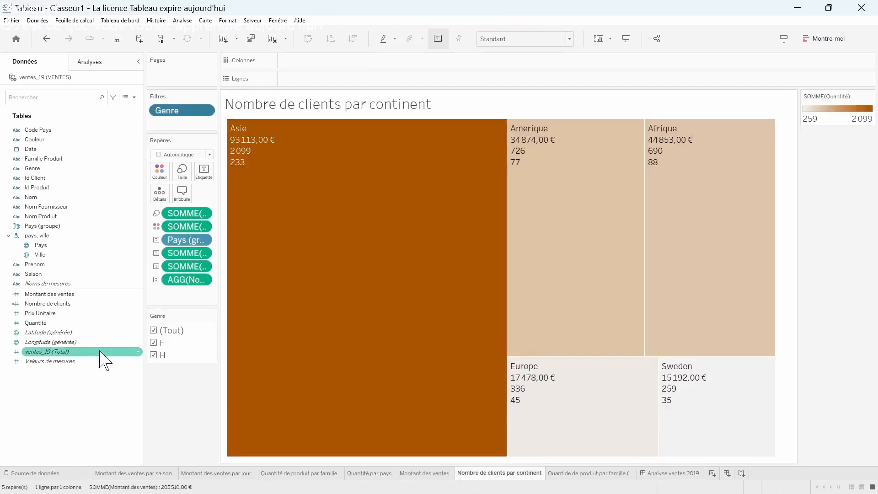
click(154, 343)
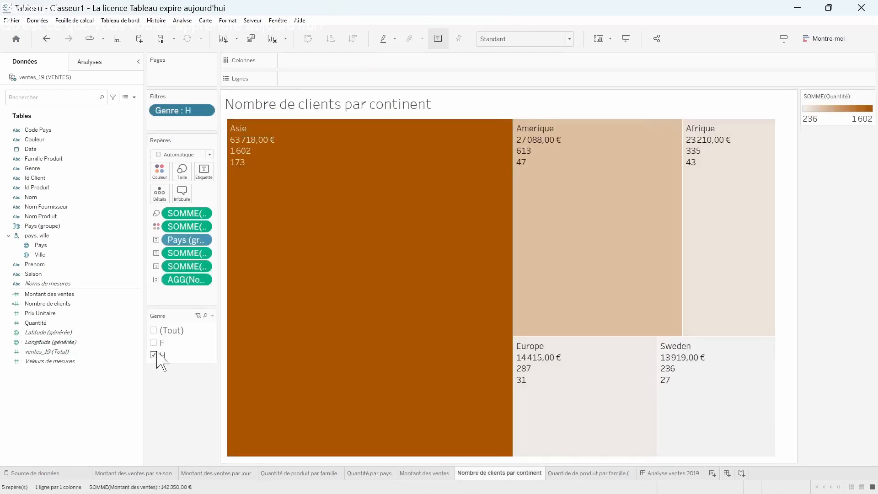
click(155, 355)
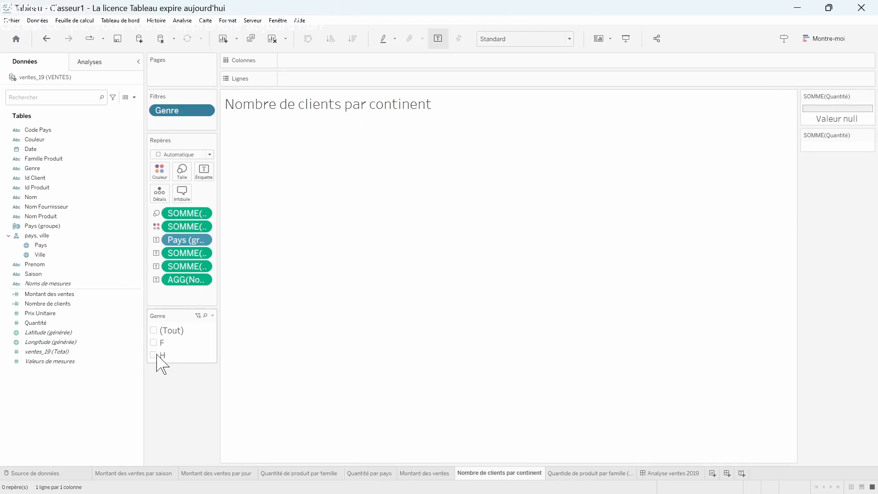
click(154, 354)
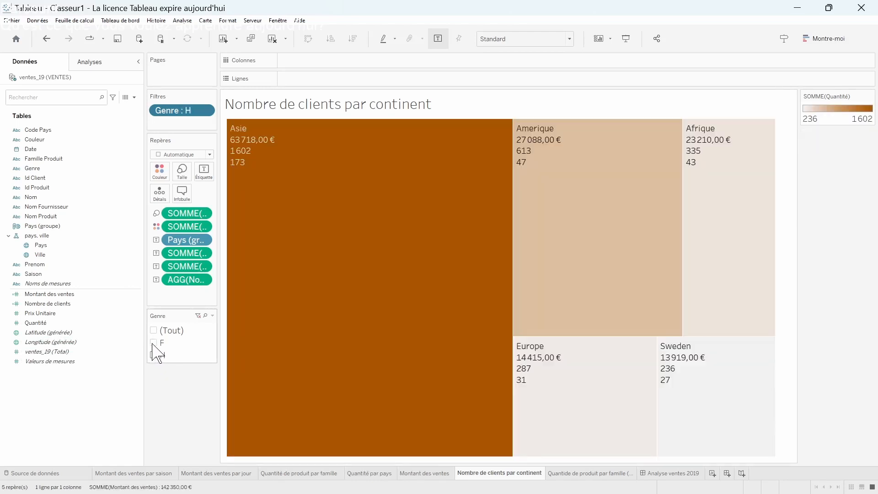
click(154, 343)
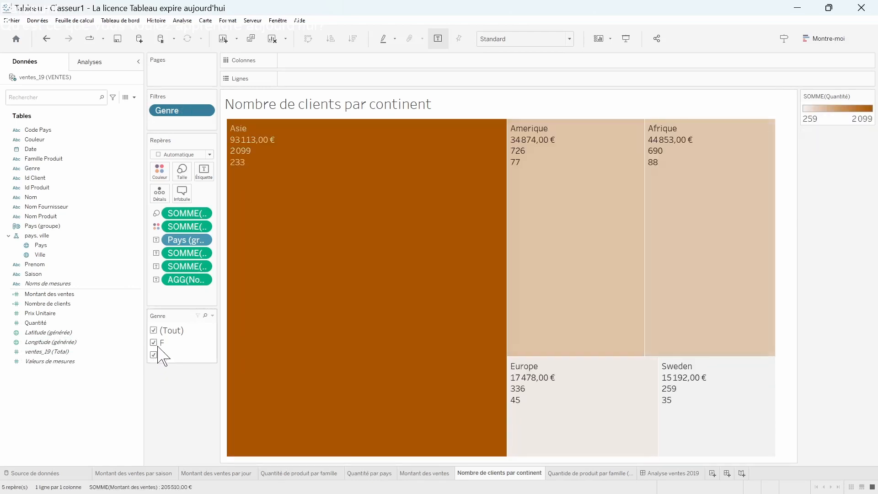
- View the Quantide de produit par famille (2) sheet and examine how the Analyse ventes 2019 dashboard responds to selecting Hiver, Été and Printemps
click(569, 474)
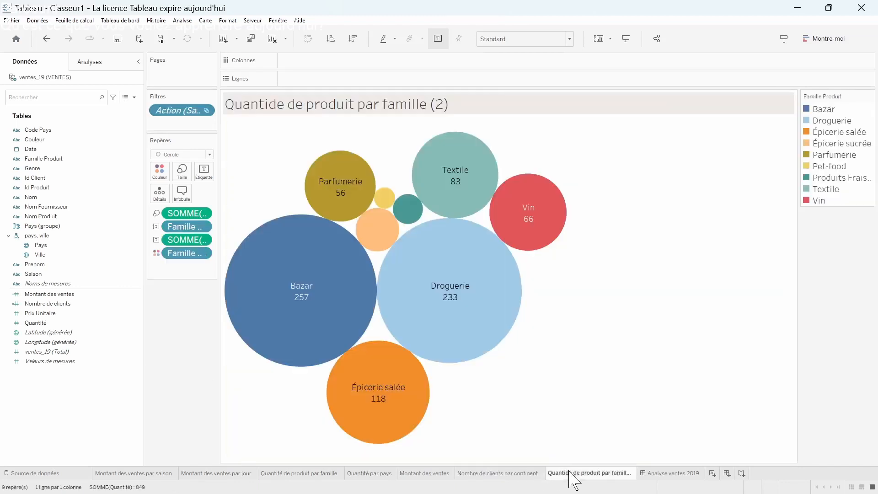
click(654, 476)
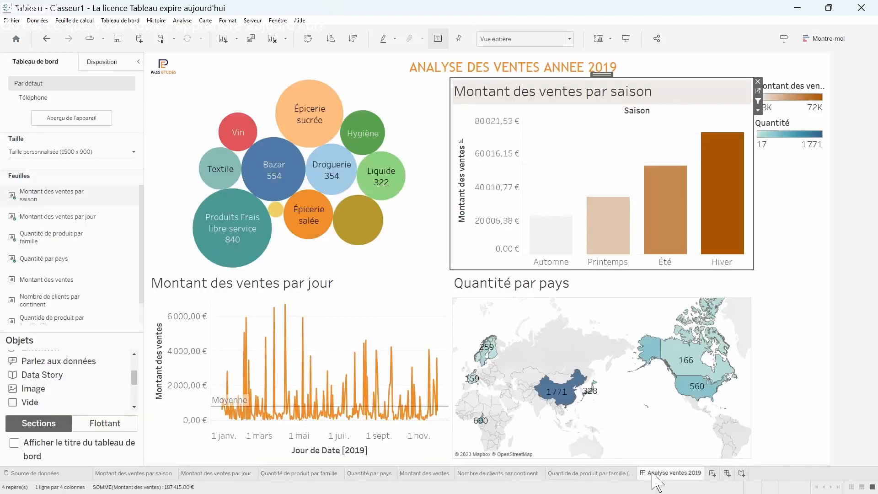
click(714, 183)
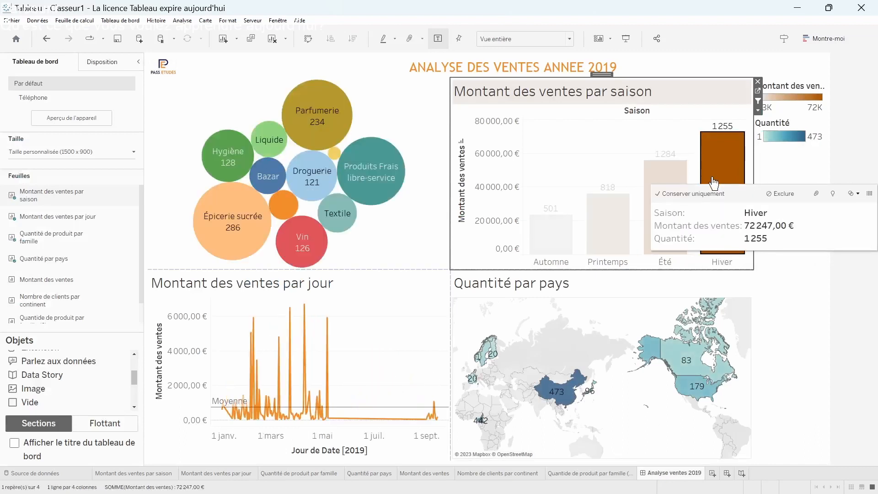
click(713, 182)
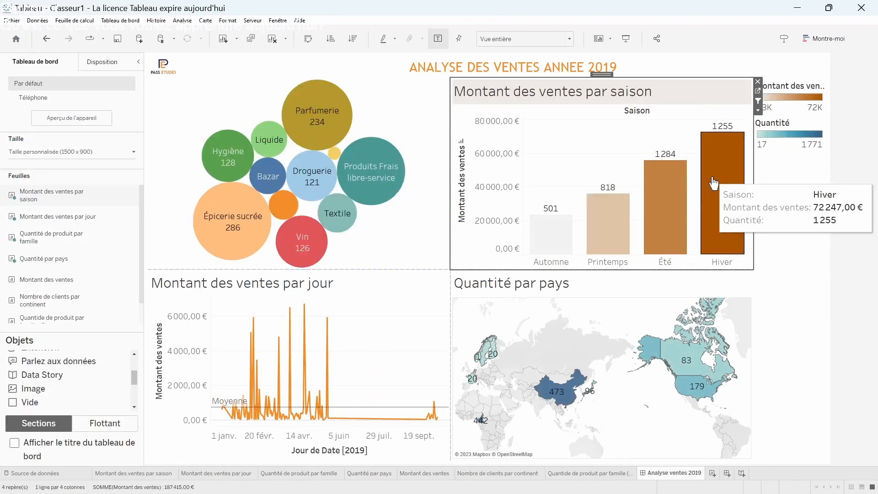
click(676, 197)
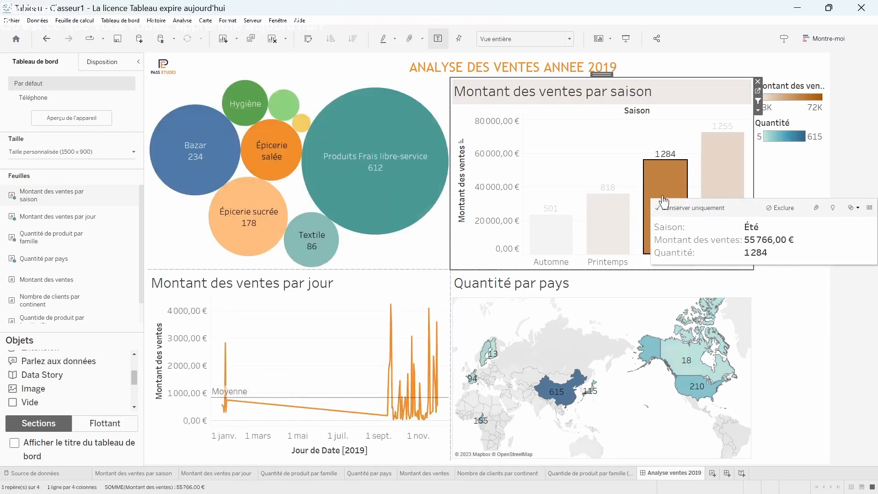
click(642, 218)
click(610, 235)
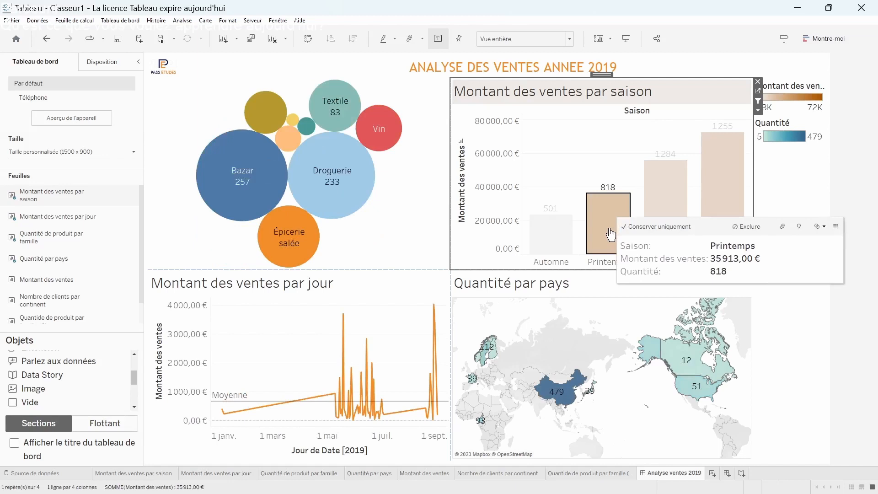
click(611, 235)
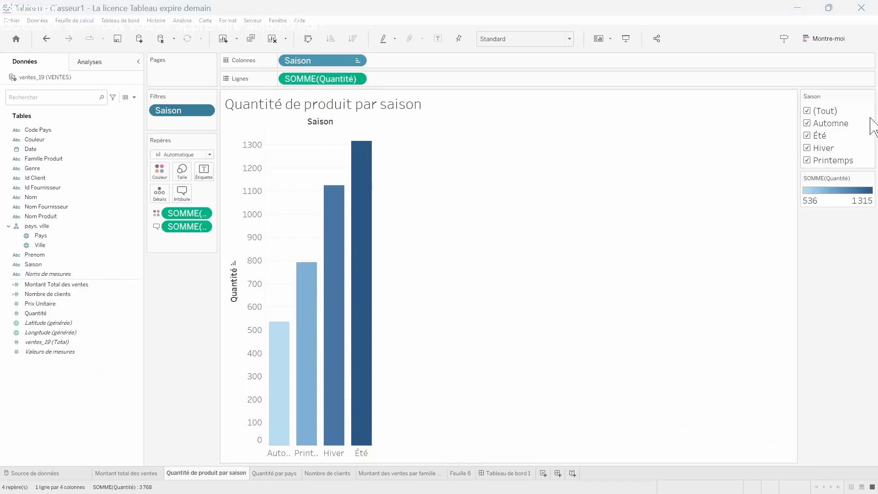
- Exclude Automne, Été and Hiver from the Saison filter on the Quantité de produit par saison sheet and restore them
click(807, 123)
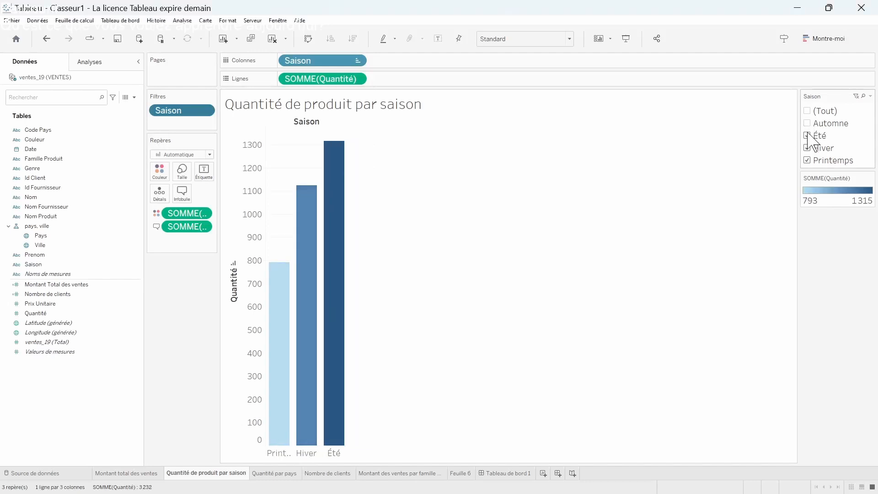
click(807, 136)
click(807, 148)
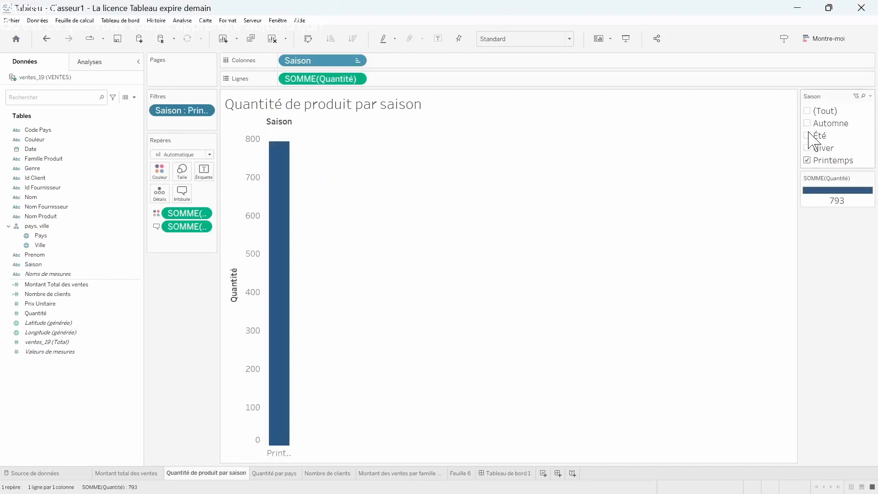
click(807, 147)
click(807, 135)
click(806, 123)
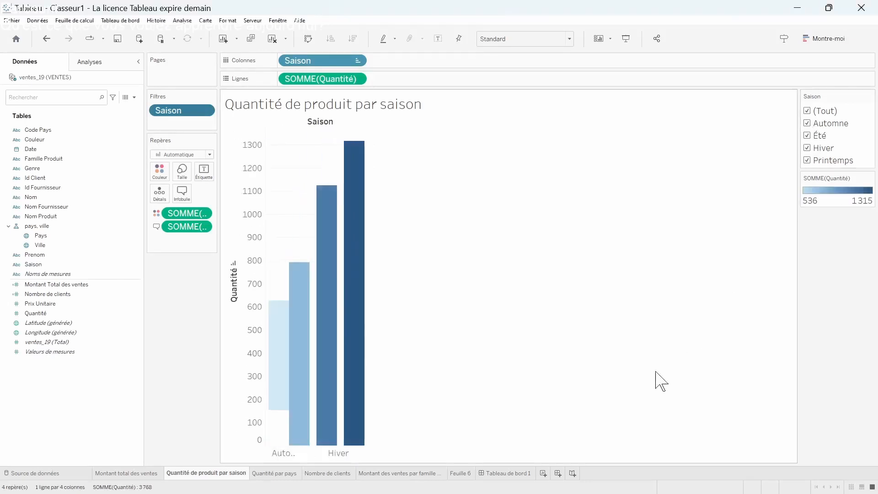
- View the Quantité par pays, Nombre de clients, Montant des ventes par famille de produits and Feuille 6 sheets
click(279, 473)
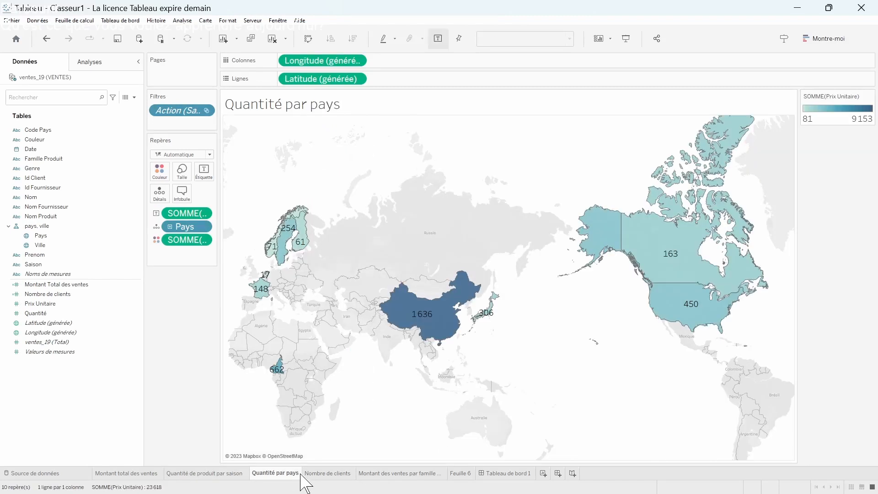
click(325, 475)
click(374, 475)
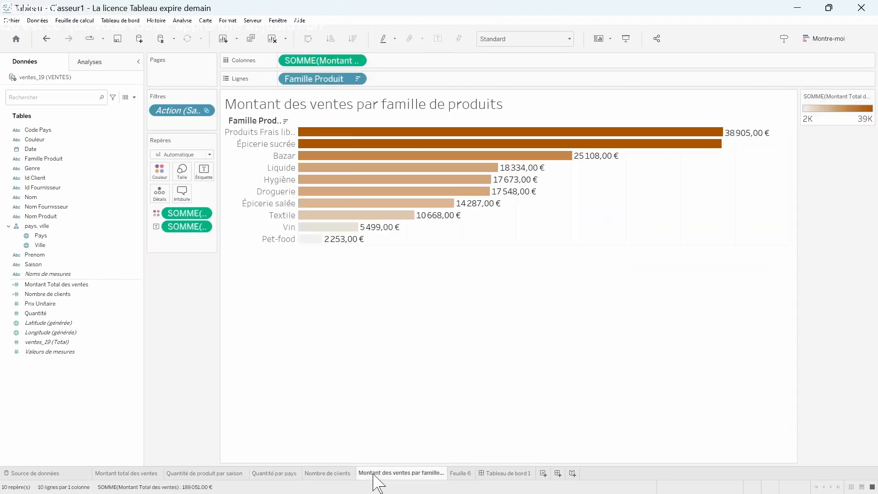
click(460, 475)
- Open the Tableau de bord 1 dashboard and examine its response to selecting the Été and Hiver bars and the China bubble
mouse_move(506, 475)
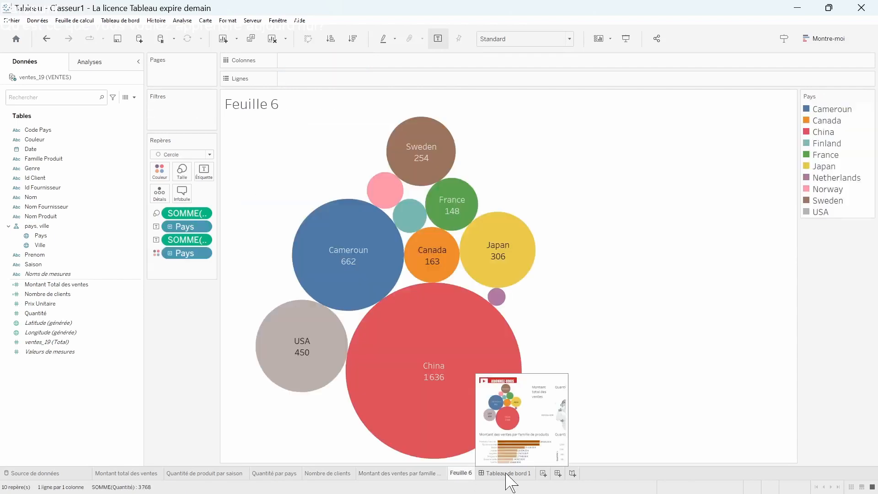
click(507, 475)
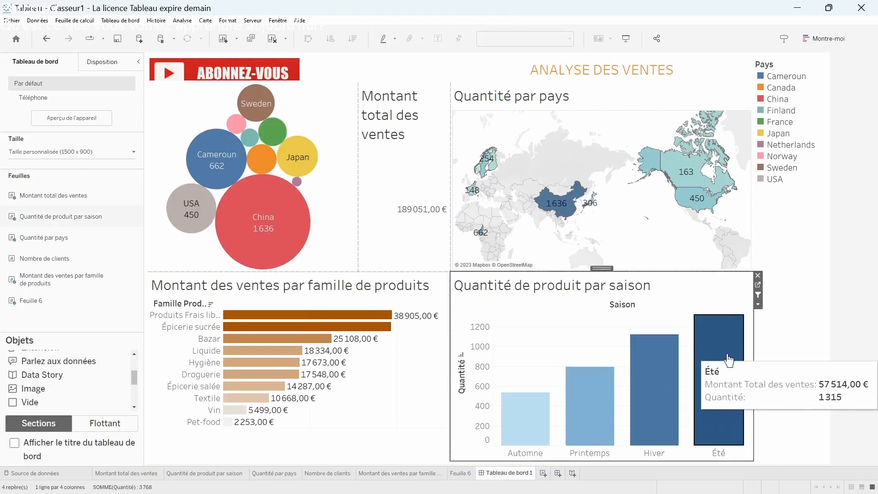
click(727, 361)
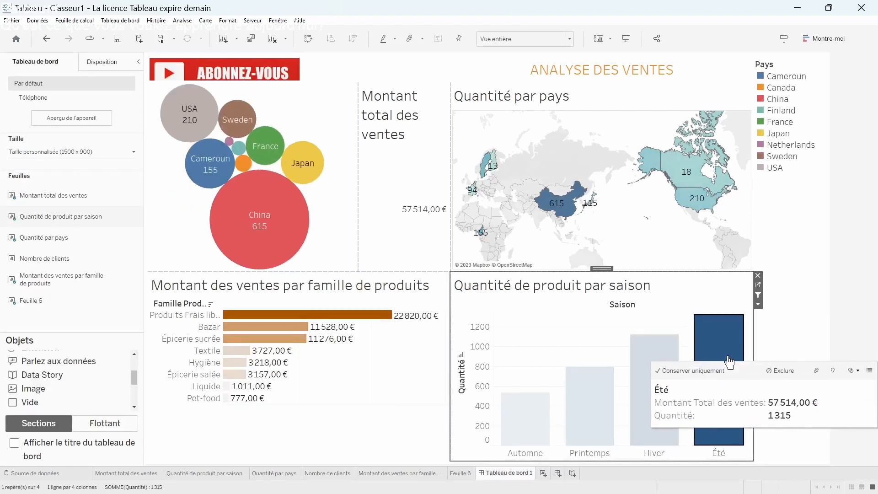
click(729, 361)
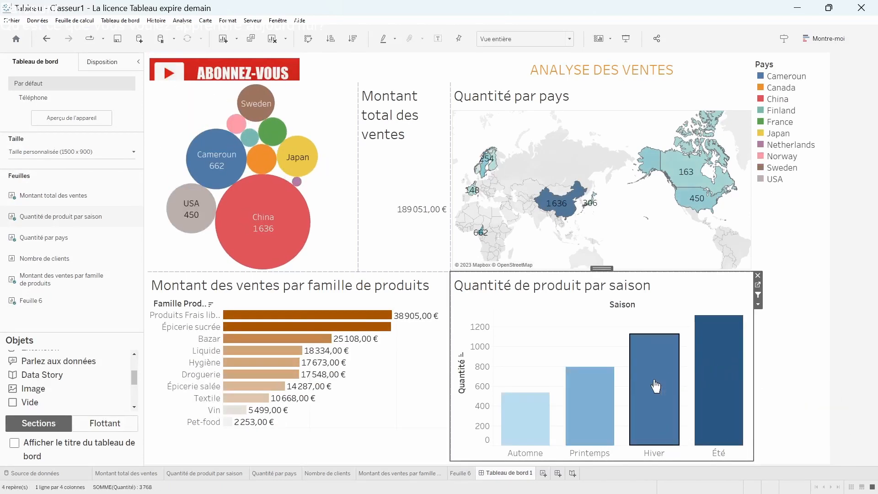
click(656, 385)
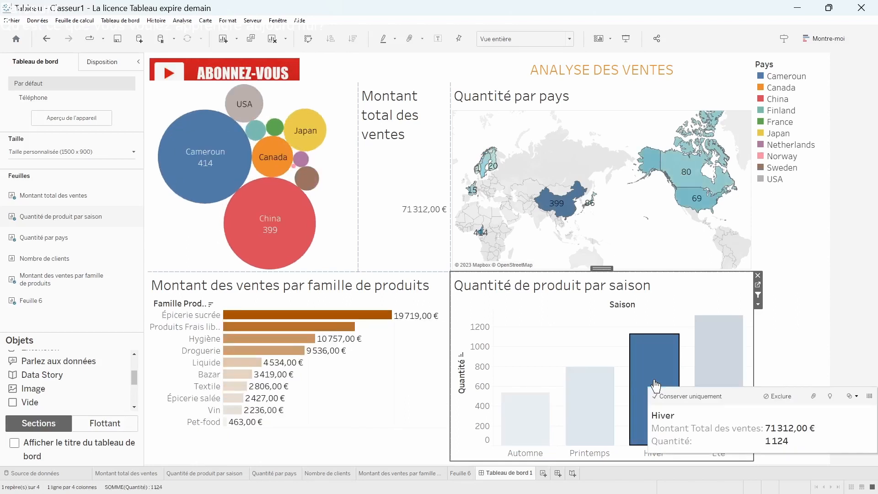
click(656, 385)
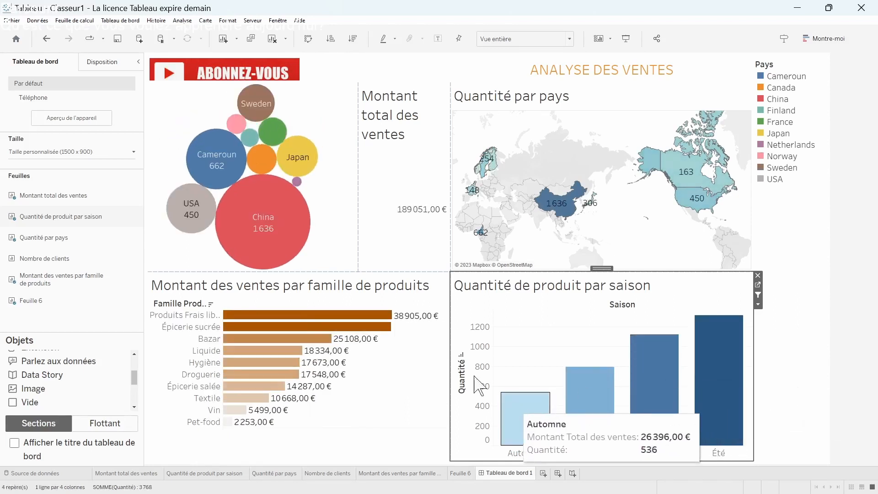
click(291, 236)
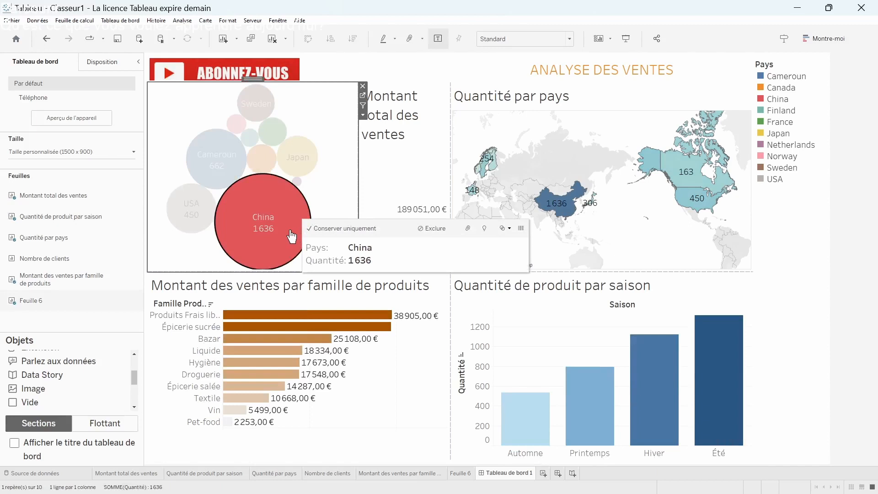
click(291, 236)
- Switch to the VENTES.xlsx workbook in Excel and examine the ventes_19 columns through genre
click(533, 410)
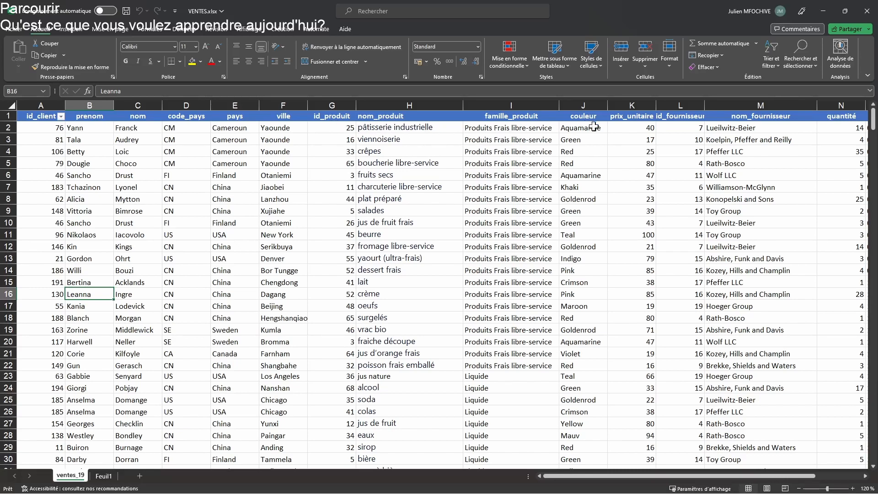
drag(598, 477, 654, 480)
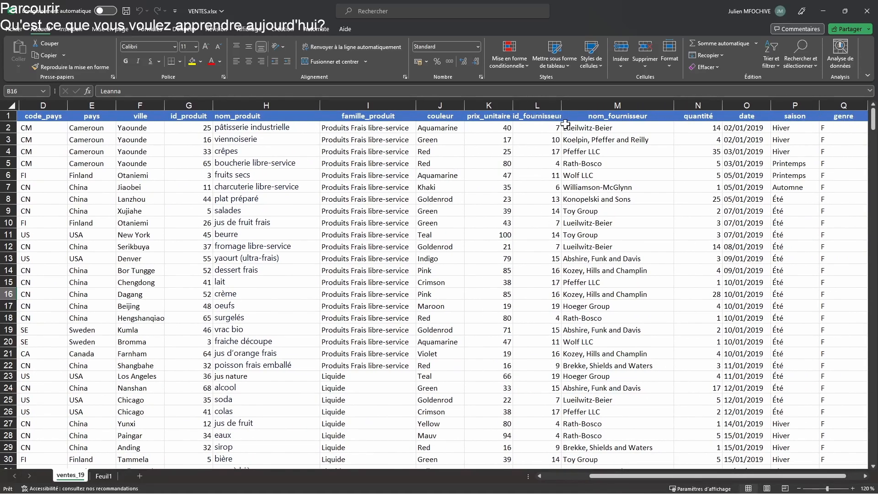
- Review the ventes_19 columns from pays through genre in the VENTES.xlsx workbook
drag(632, 478, 704, 479)
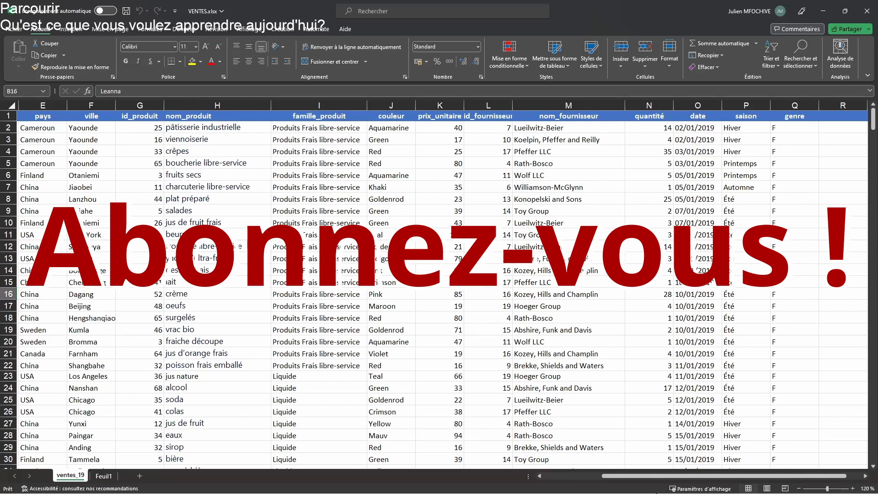
drag(624, 480, 558, 478)
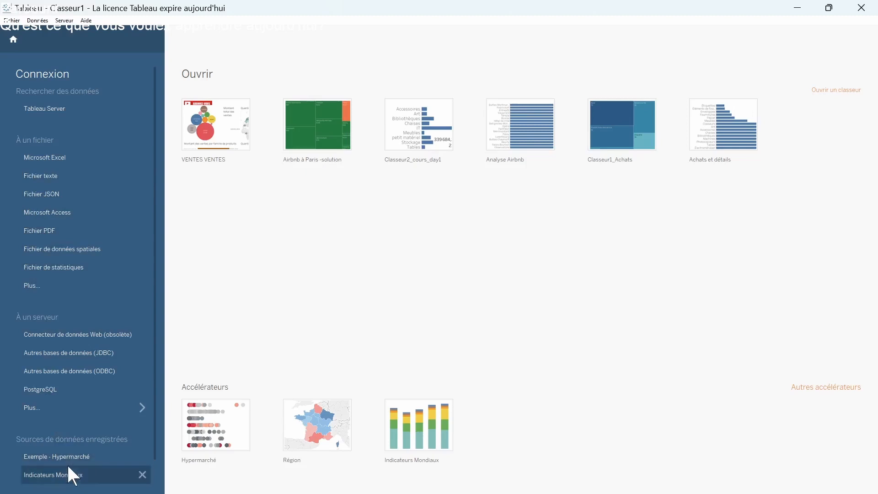
- Switch to Tableau's start page and examine the file connection options and the file types supported when opening other files
scroll(70, 456, down, 2)
scroll(72, 447, up, 2)
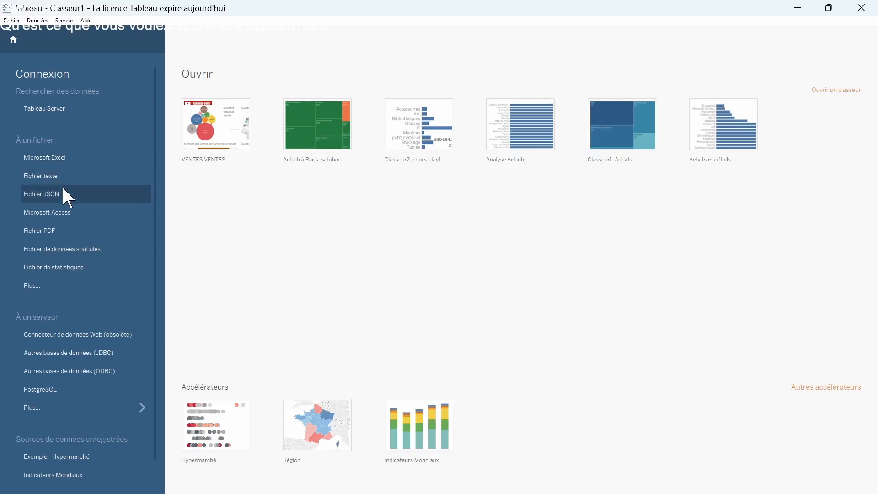
click(46, 284)
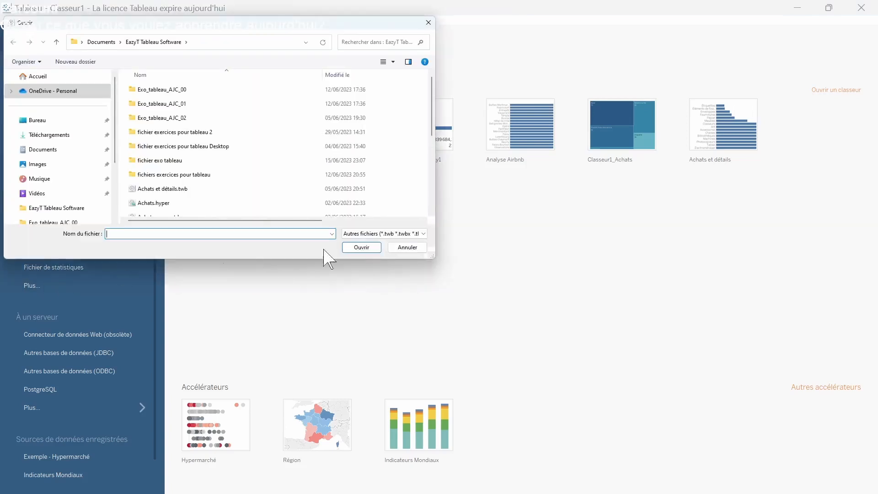
click(418, 233)
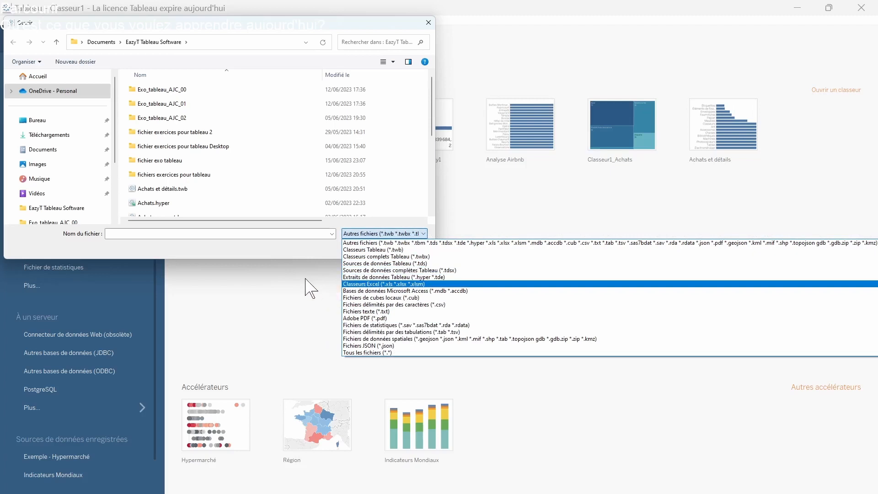
click(263, 296)
click(408, 249)
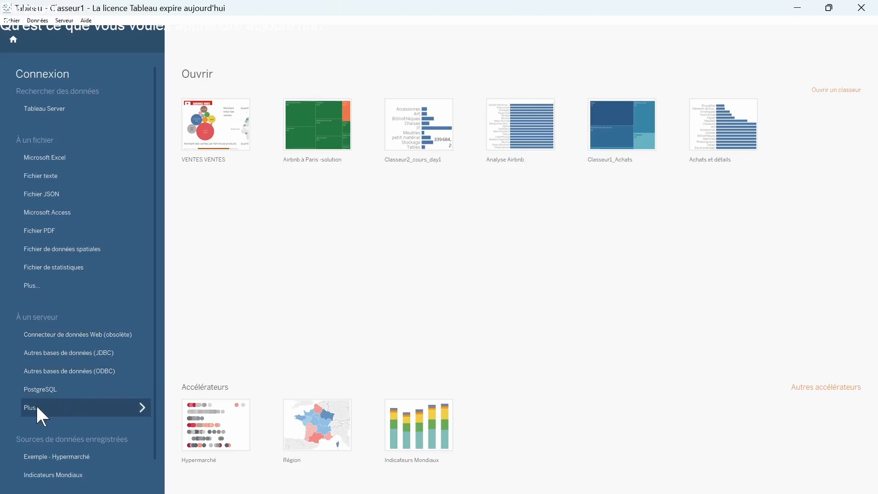
- Examine the full list of server connectors, including the installed and additional connectors
click(97, 407)
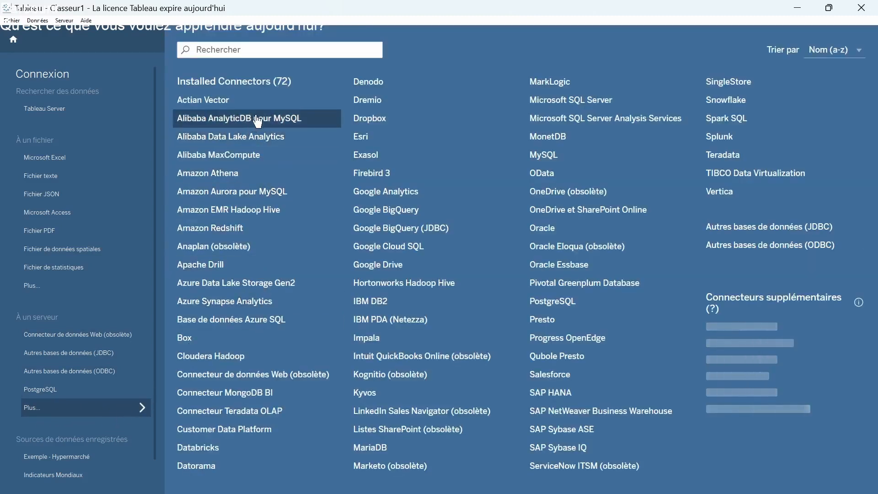
scroll(259, 242, right, 2)
scroll(252, 277, left, 2)
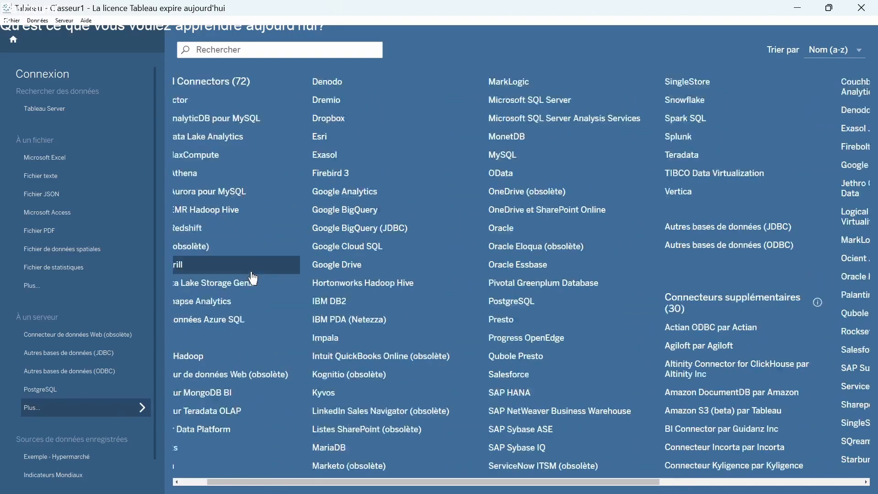
scroll(327, 261, right, 3)
scroll(386, 225, left, 3)
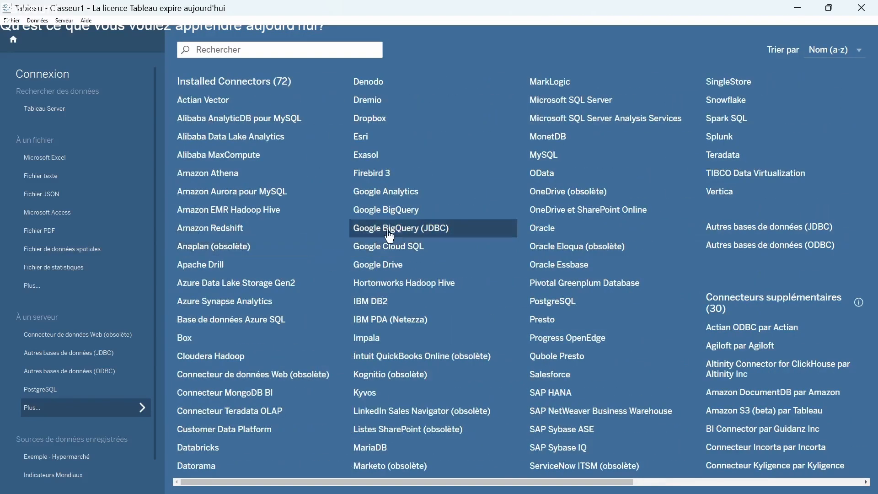
scroll(400, 226, right, 3)
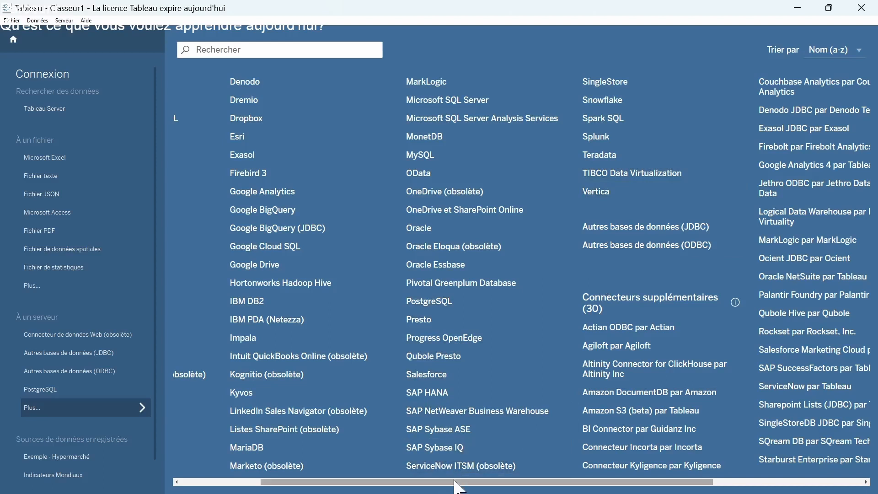
drag(455, 481, 526, 481)
scroll(577, 254, right, 3)
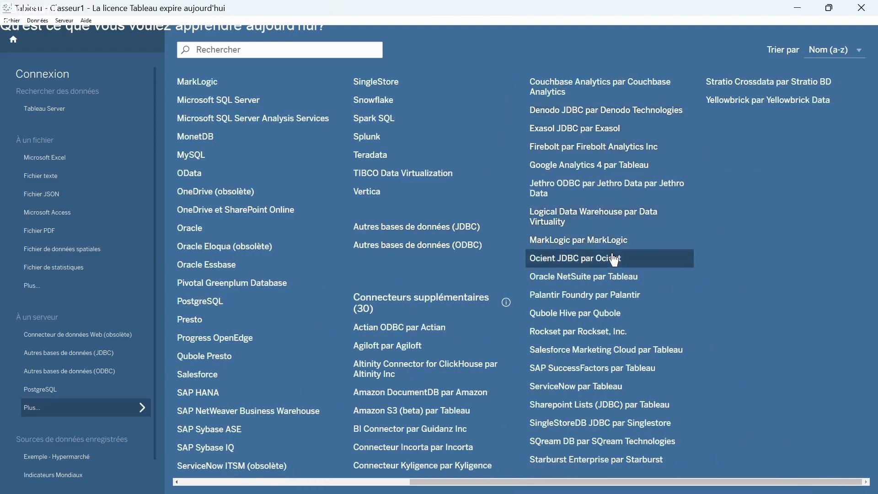
scroll(614, 256, left, 9)
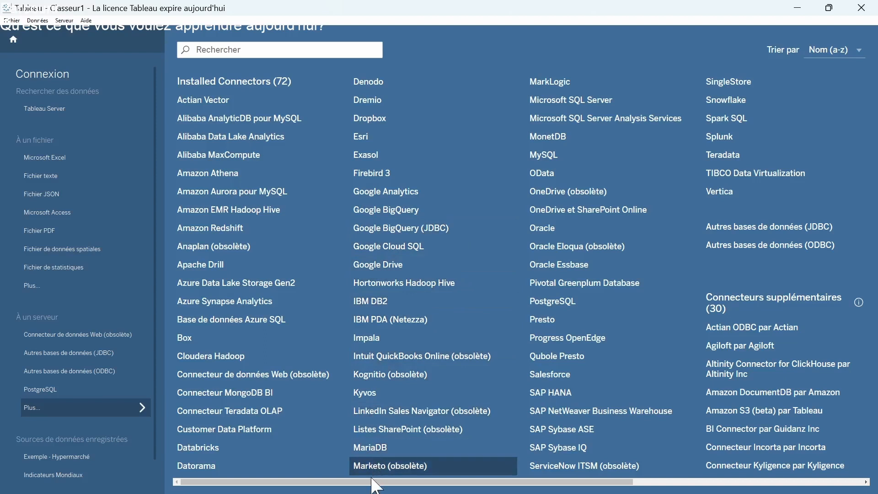
scroll(257, 218, right, 5)
scroll(274, 246, left, 5)
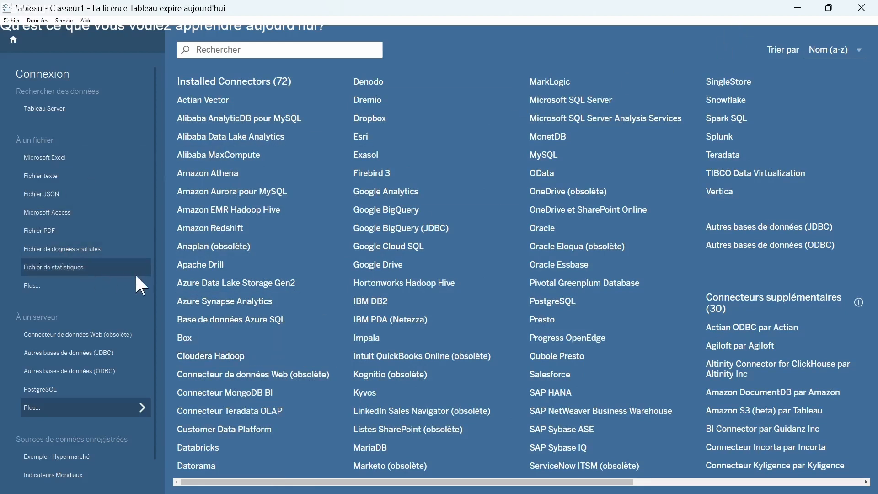
- Connect to the Microsoft Excel file VENTES.xlsx in the fichier exo tableau Desktop folder
click(39, 158)
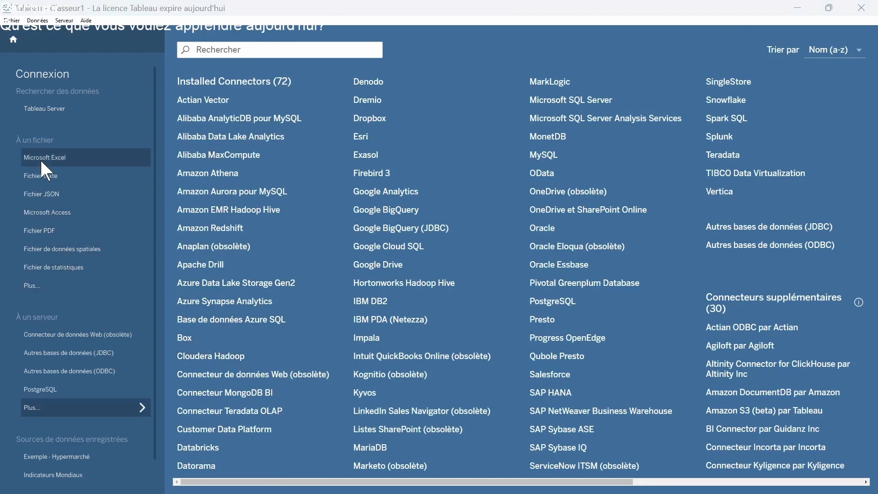
click(145, 104)
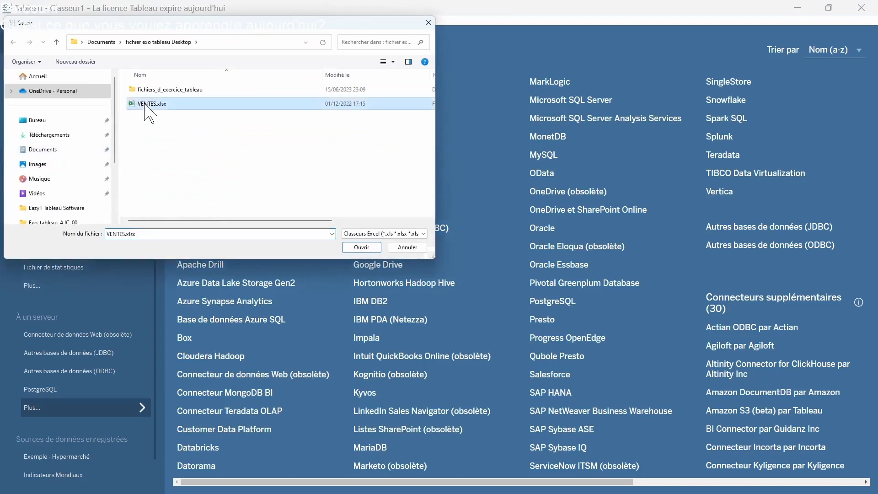
click(366, 246)
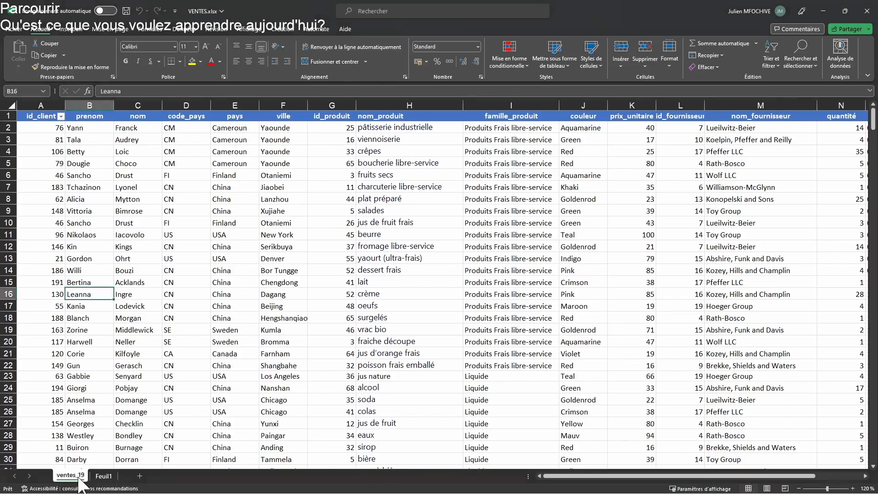
- Switch to the VENTES.xlsx workbook in Excel, examine the contents of the Feuil1 sheet, and return to Tableau
click(103, 476)
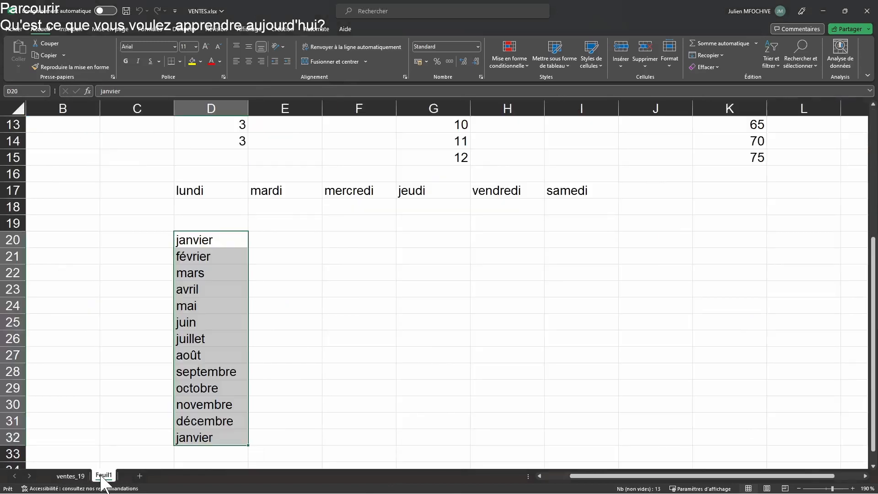
click(327, 361)
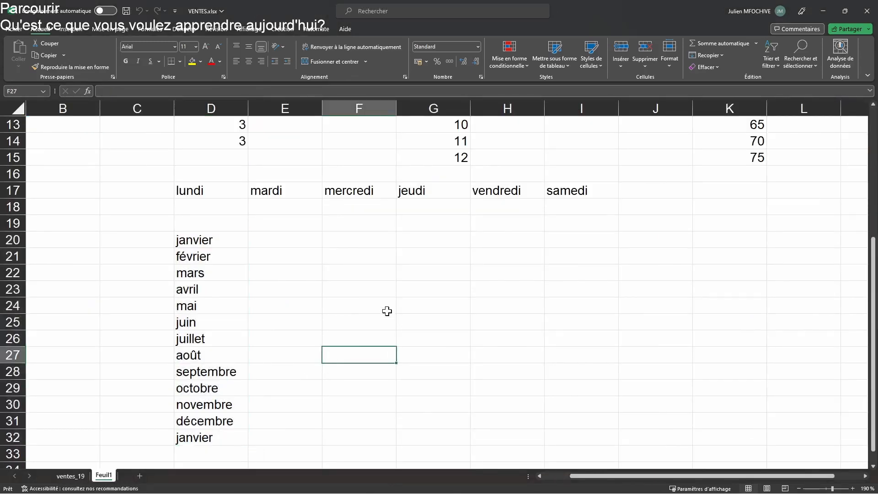
scroll(374, 309, up, 4)
scroll(365, 304, down, 13)
scroll(330, 313, up, 7)
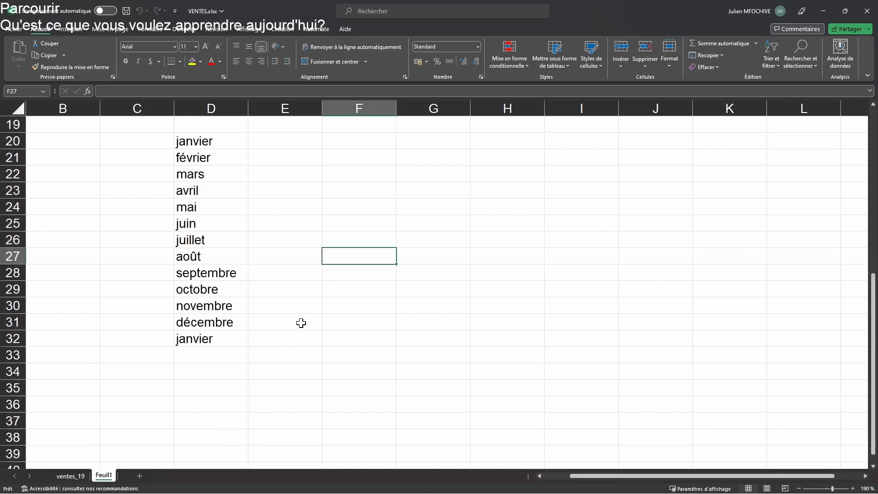
scroll(275, 322, up, 6)
scroll(232, 305, down, 7)
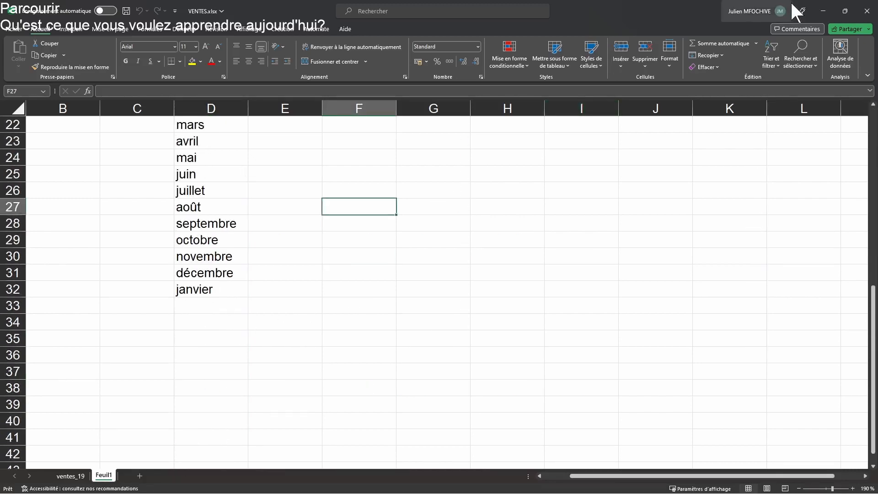
click(823, 11)
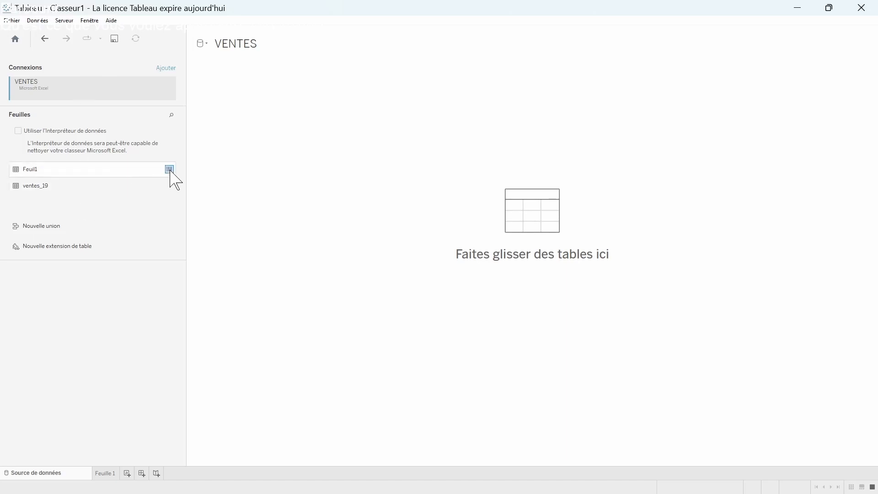
- Preview the data of the Feuil1 and ventes_19 sheets from the VENTES connection
click(169, 168)
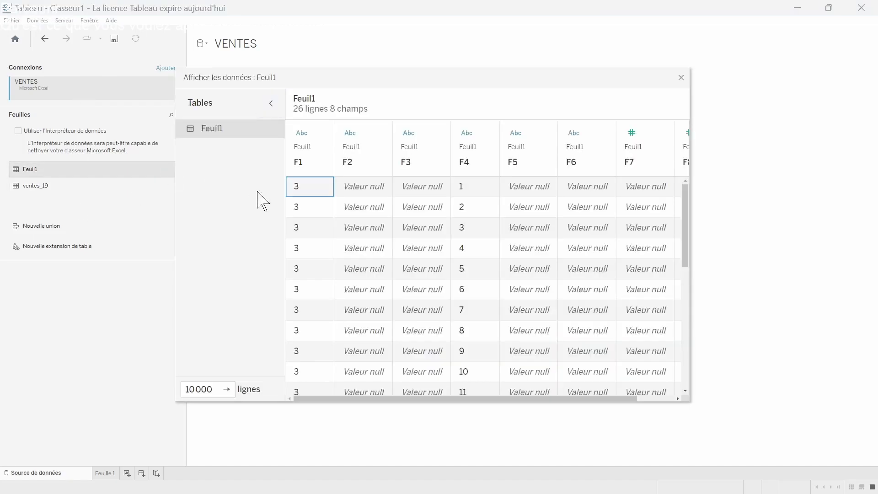
mouse_move(340, 394)
mouse_down()
mouse_move(414, 398)
mouse_move(341, 395)
mouse_up()
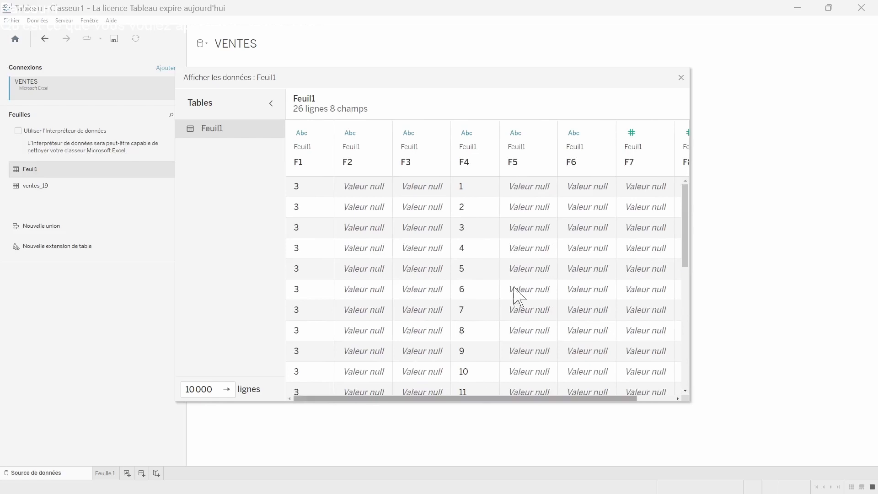
click(682, 78)
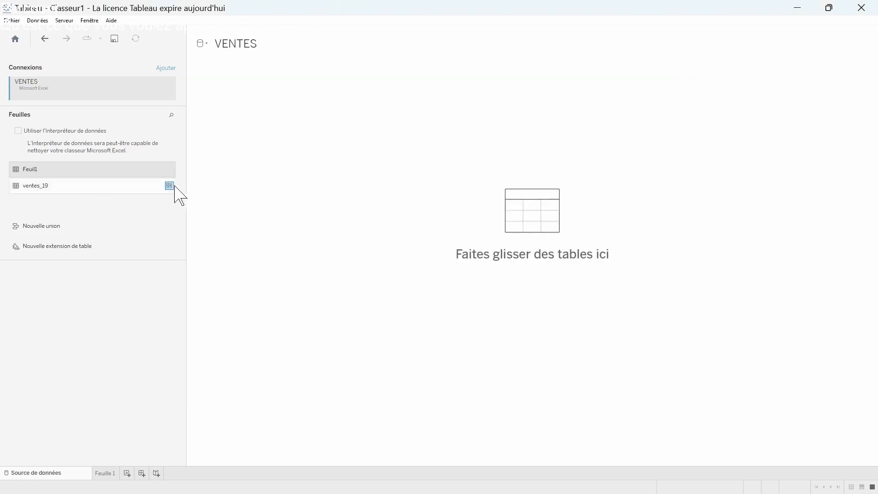
click(169, 186)
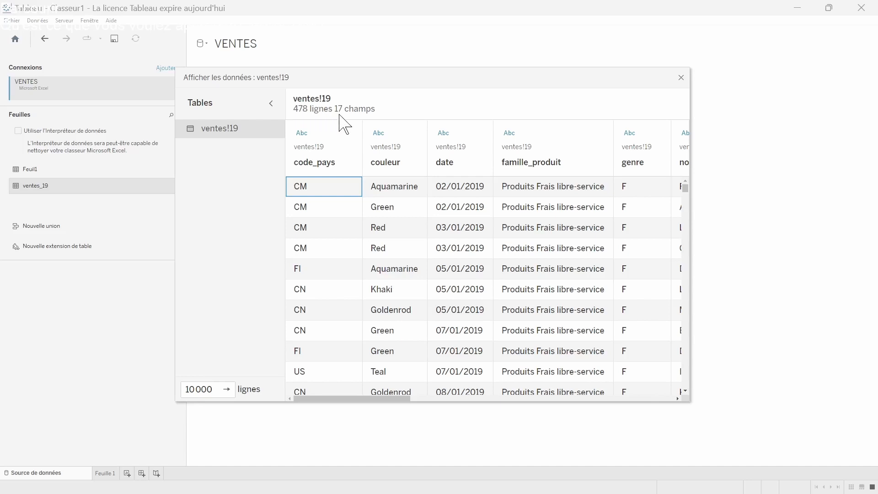
drag(398, 399, 488, 398)
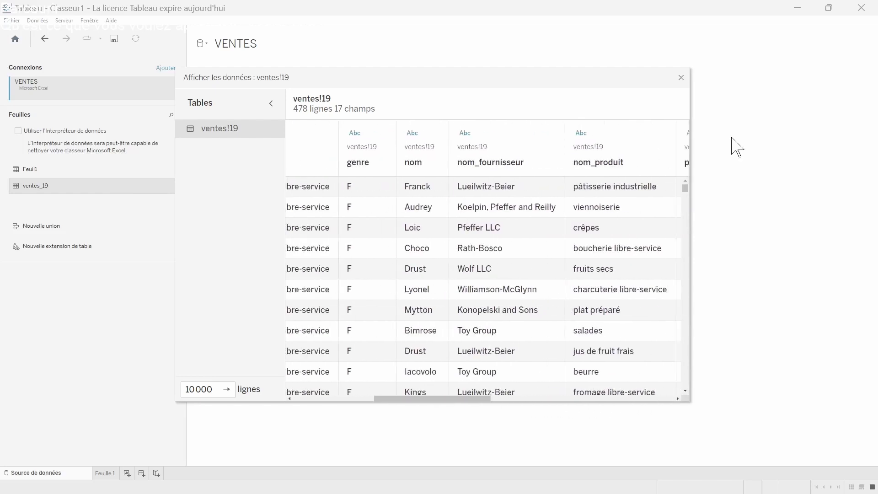
click(681, 77)
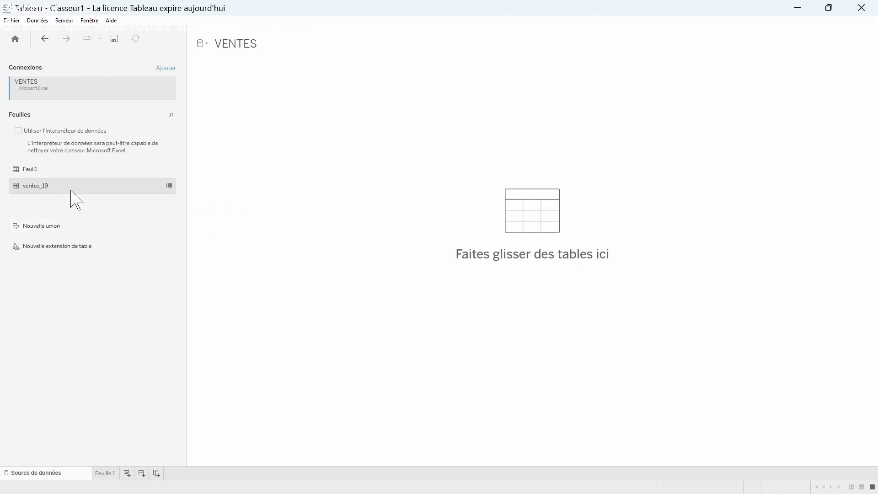
- Add the ventes_19 sheet to the data source canvas and collapse its table details to widen the data preview
drag(61, 187, 407, 180)
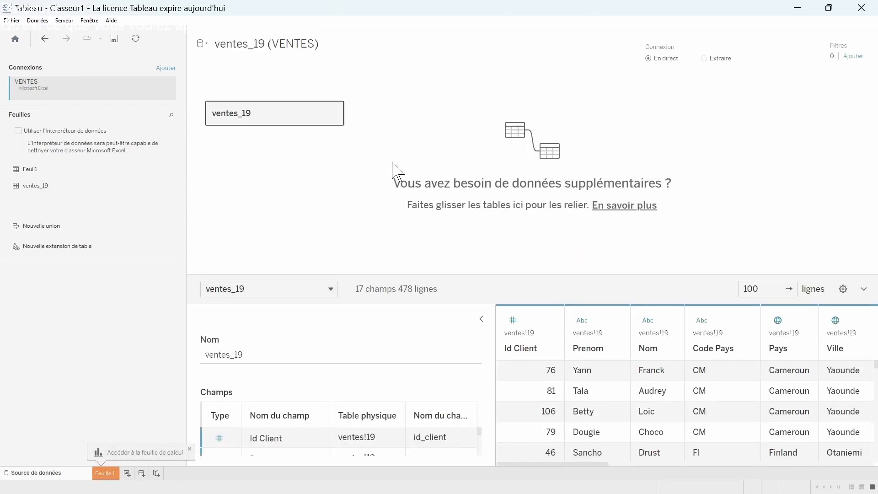
click(481, 318)
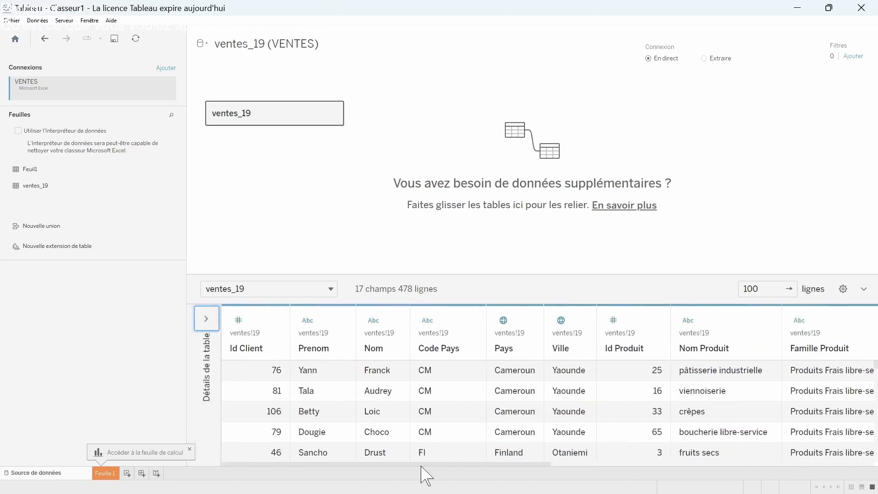
drag(352, 472, 329, 470)
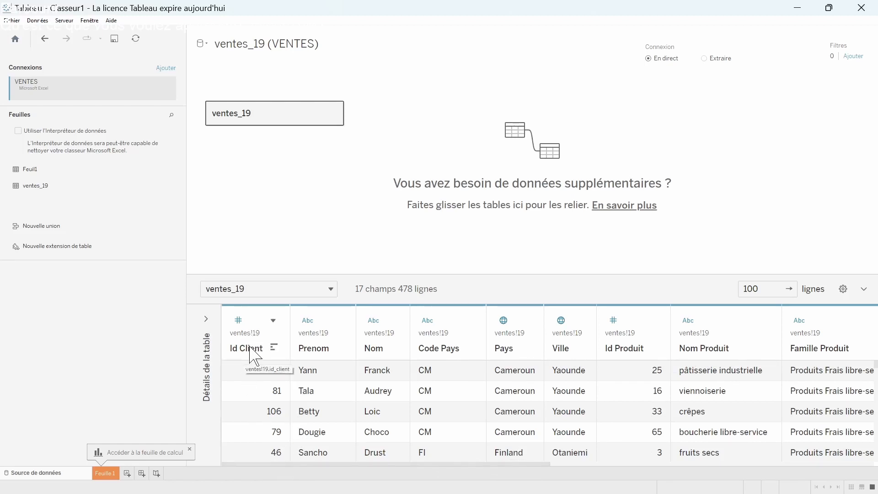
- Change the data type of the Id Client field to Chaîne
click(238, 320)
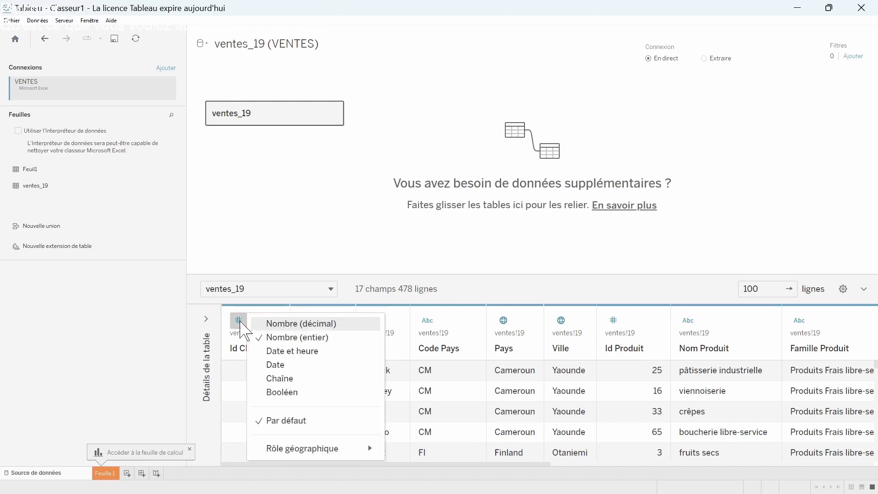
click(238, 320)
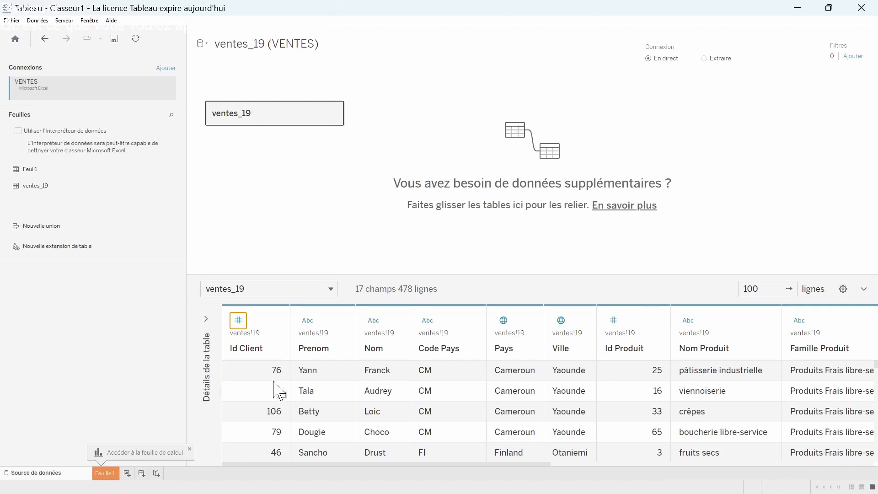
click(238, 320)
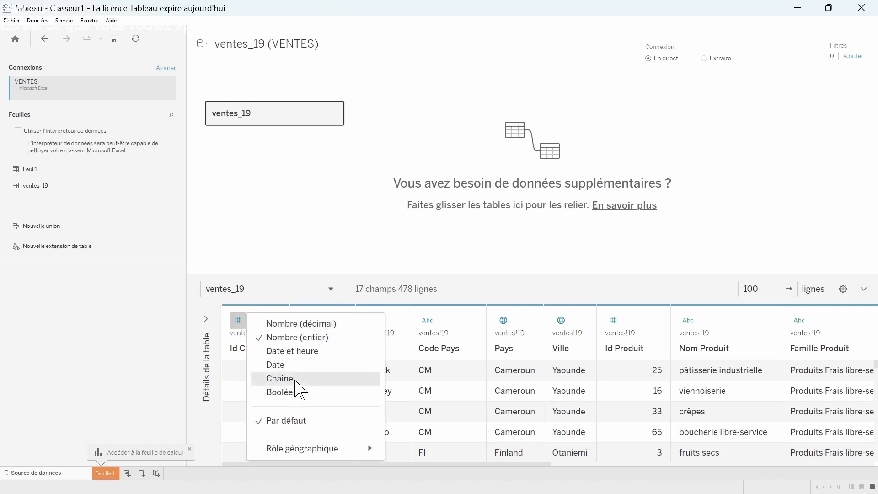
click(295, 379)
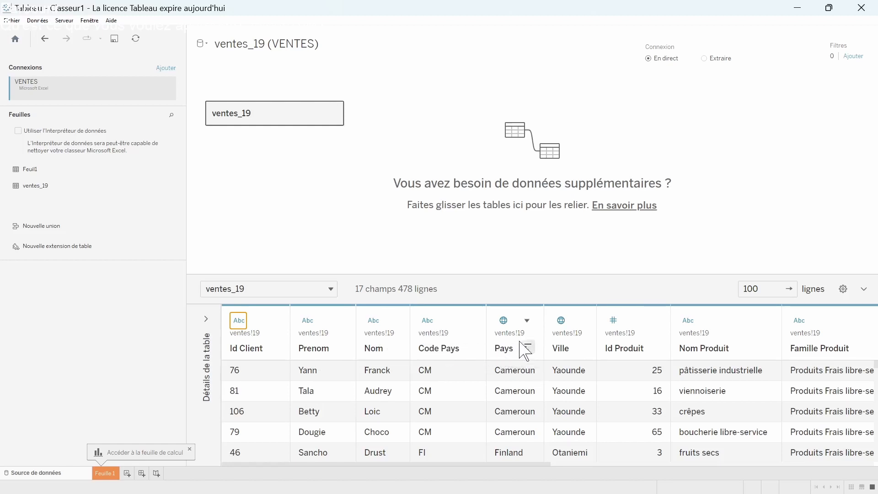
- Examine the geographic role options available for the Pays field without changing its assignment
click(503, 320)
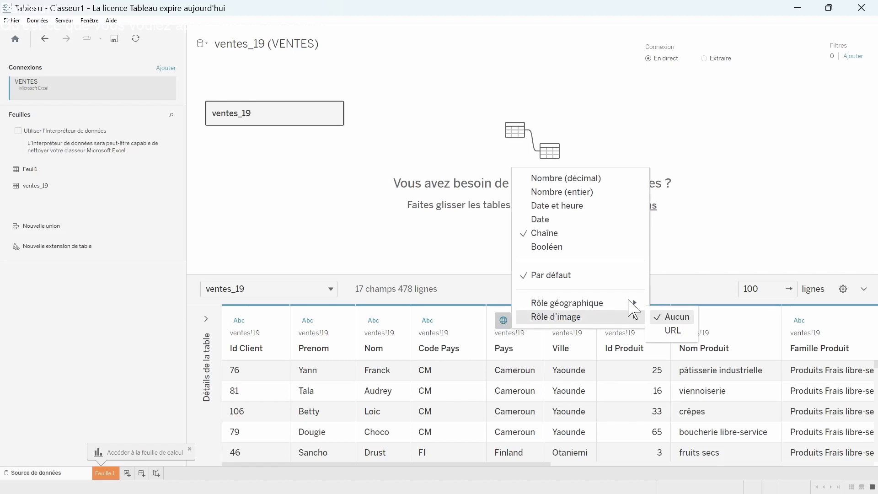
mouse_move(620, 303)
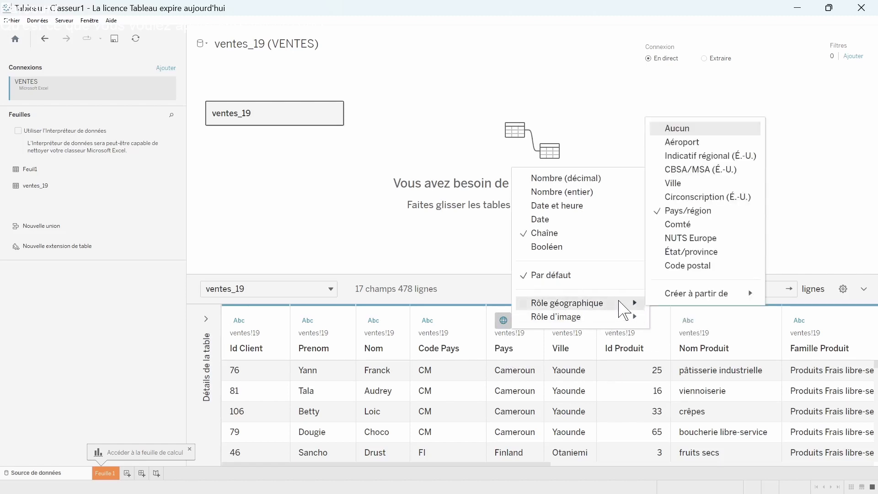
mouse_move(658, 293)
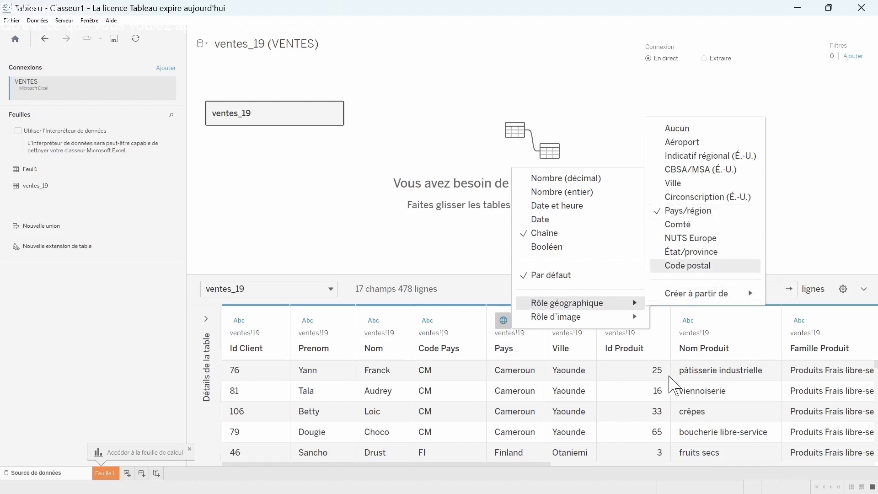
click(474, 298)
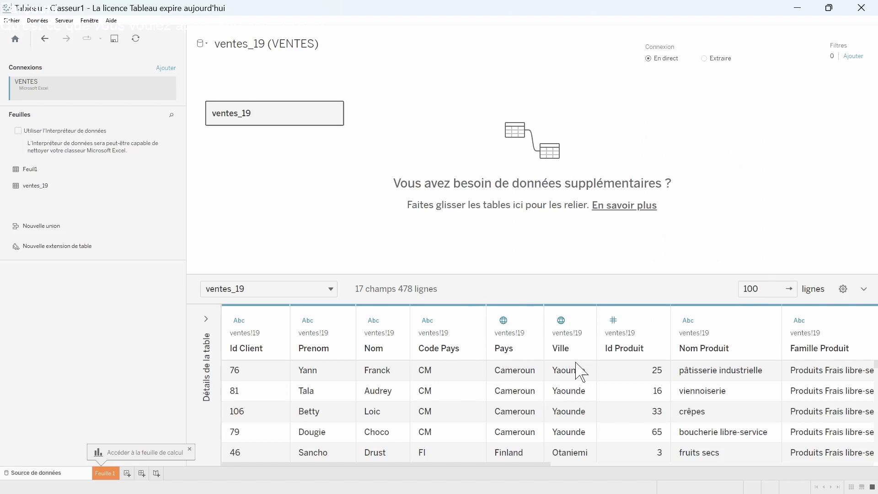
- Change the data type of the Id Produit field to Chaîne
drag(543, 464, 643, 463)
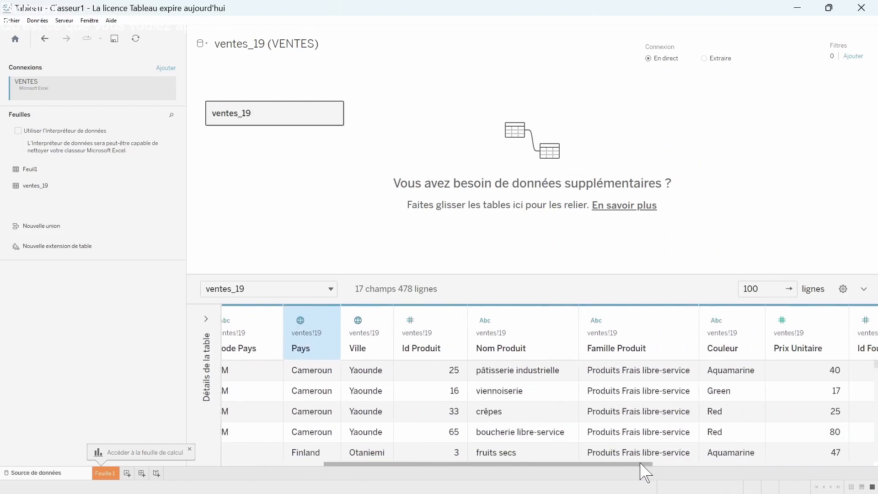
click(410, 321)
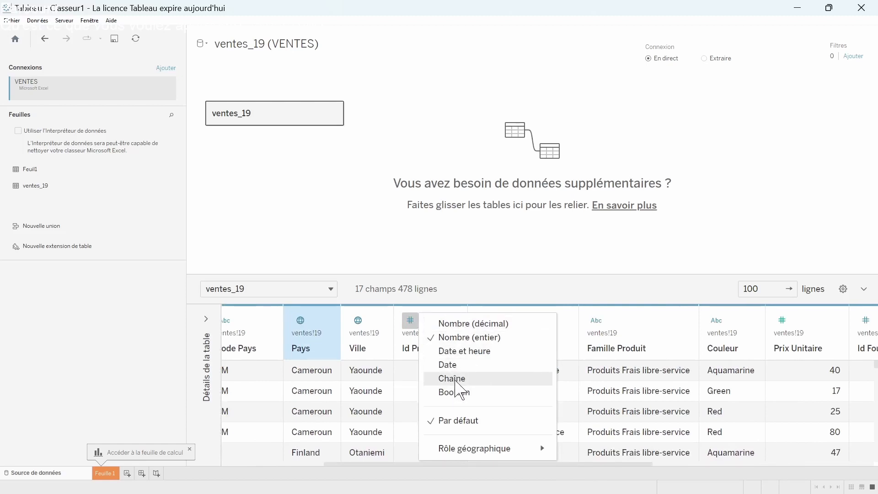
click(455, 378)
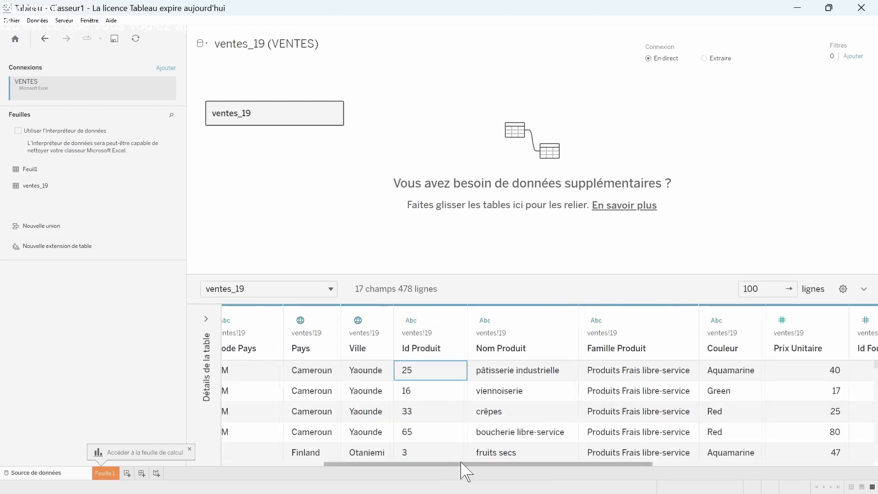
- Change the data type of the Id Fournisseur field to Chaîne
drag(465, 464, 508, 466)
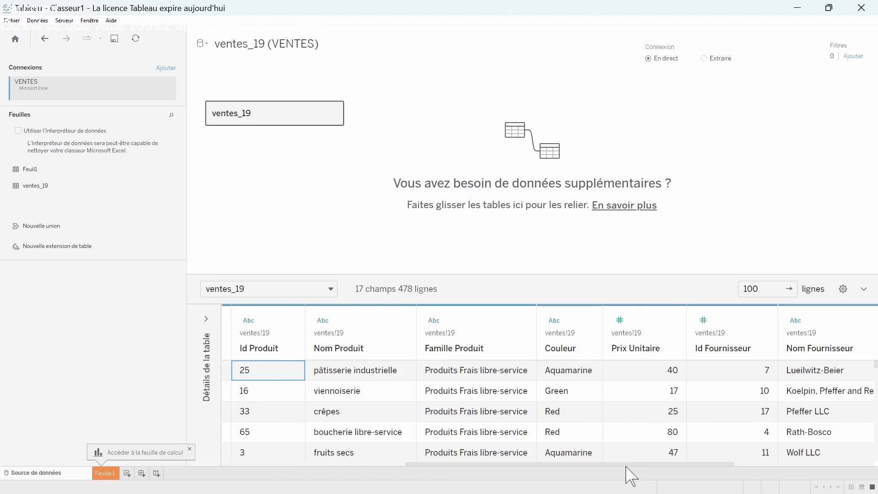
scroll(656, 464, right, 3)
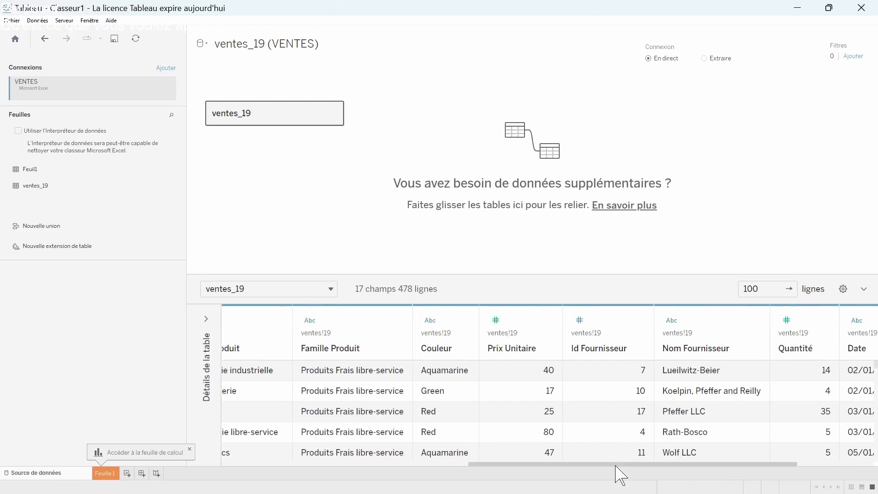
scroll(637, 463, right, 1)
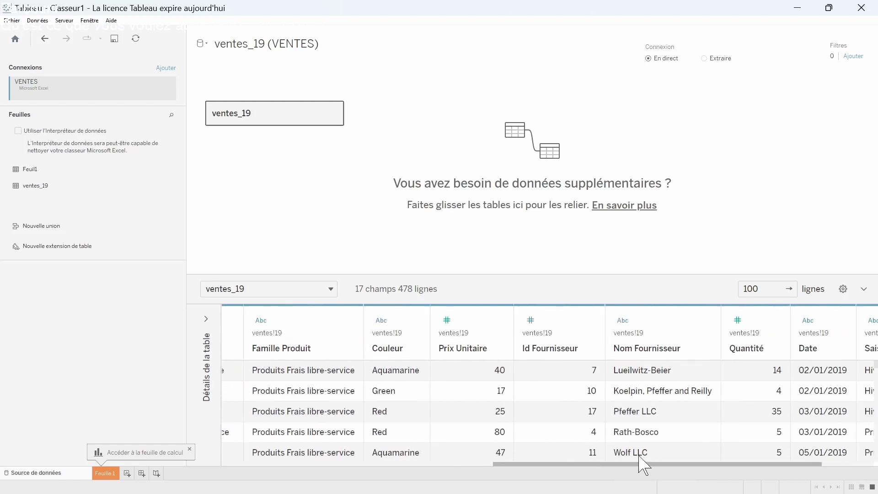
click(529, 322)
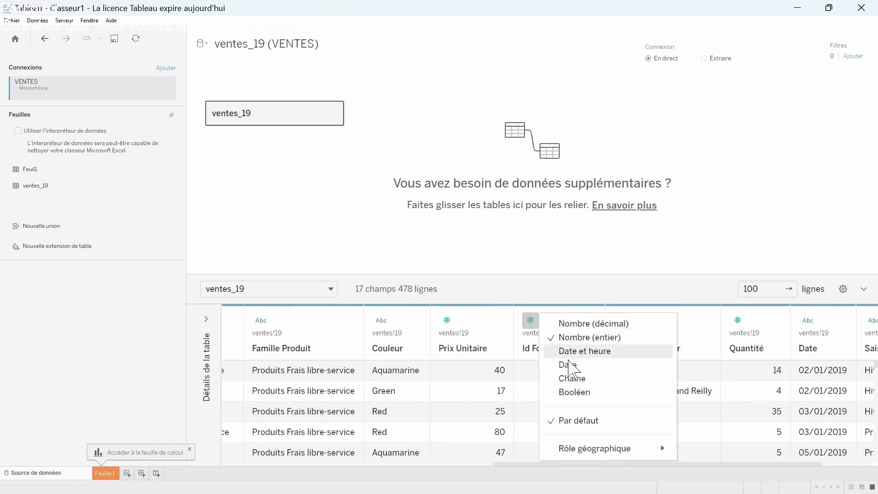
click(581, 381)
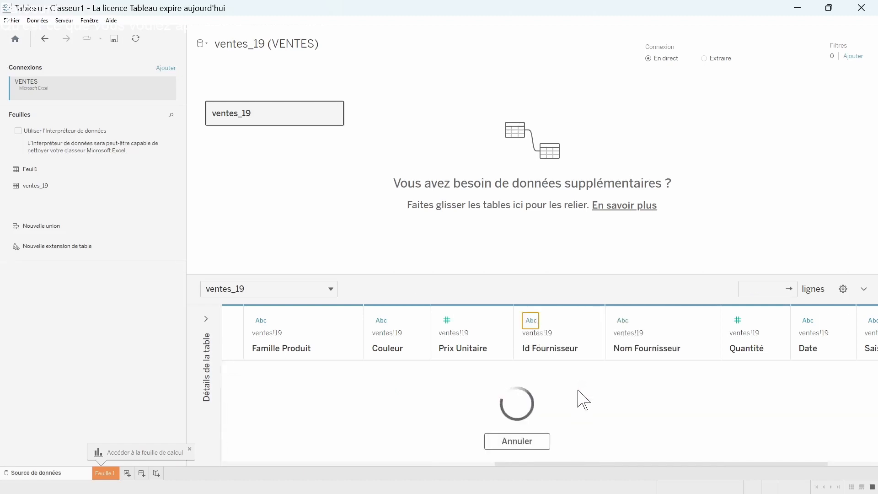
- Change the data type of the Date field from text to Date
drag(563, 464, 652, 464)
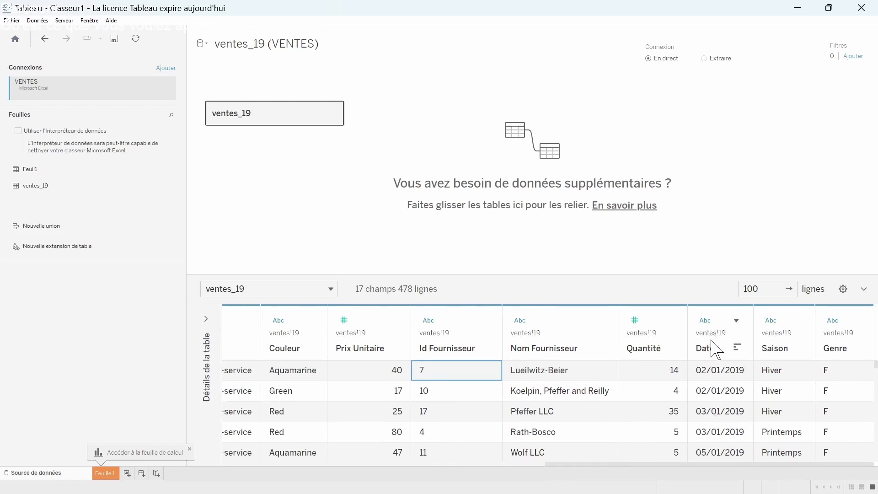
click(706, 321)
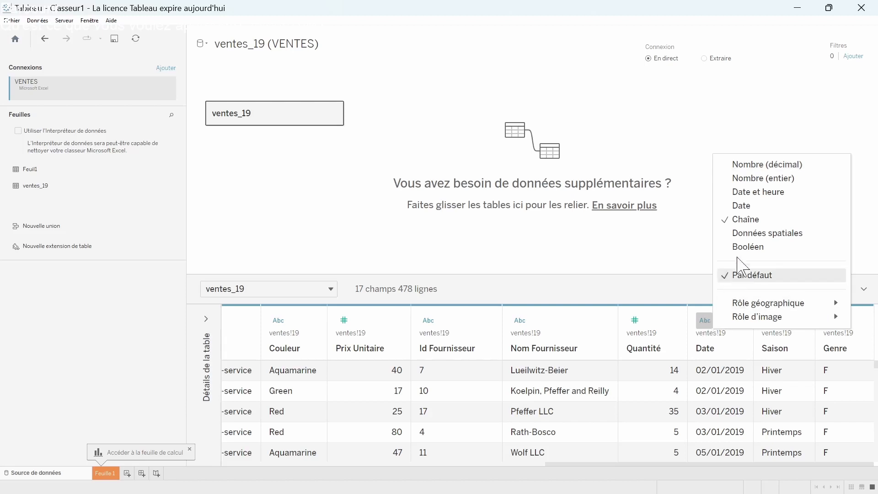
click(747, 206)
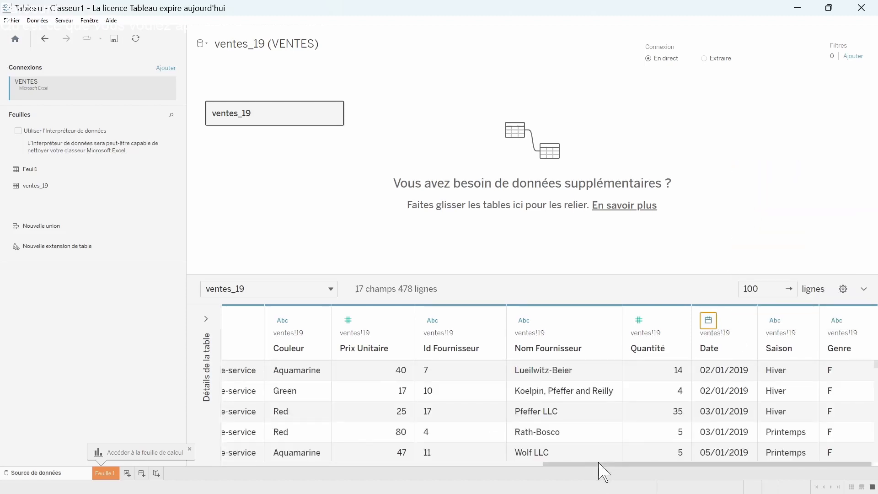
drag(598, 464, 624, 463)
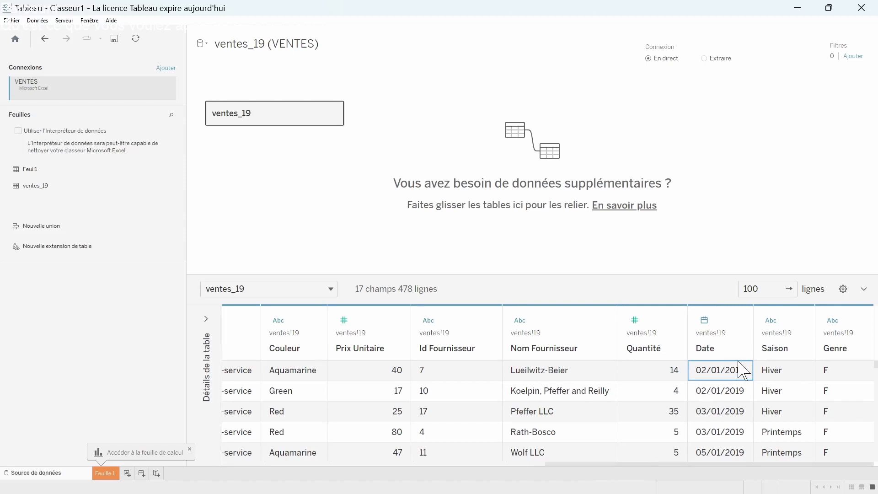
- Hide the Id Fournisseur field in the ventes_19 table
drag(686, 464, 708, 464)
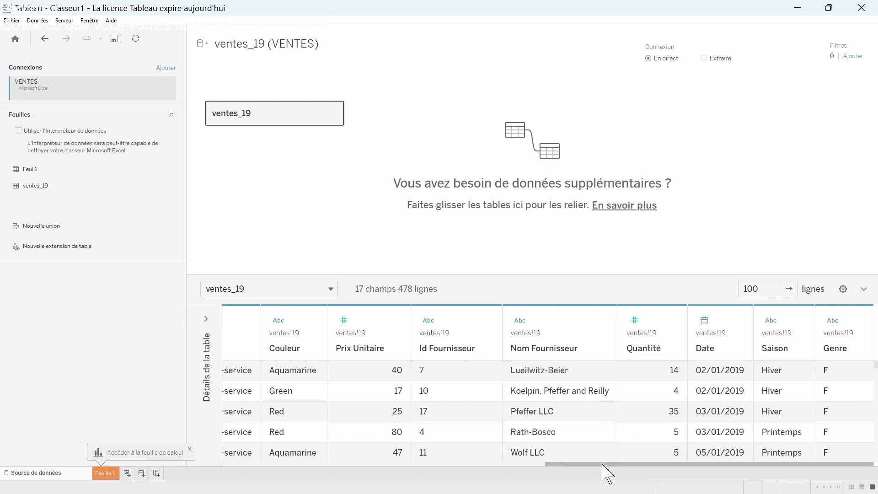
drag(602, 464, 626, 471)
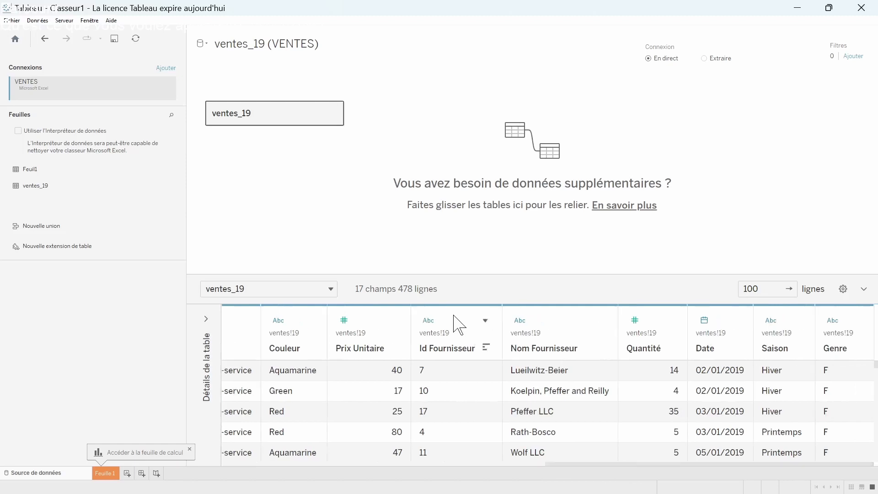
click(485, 321)
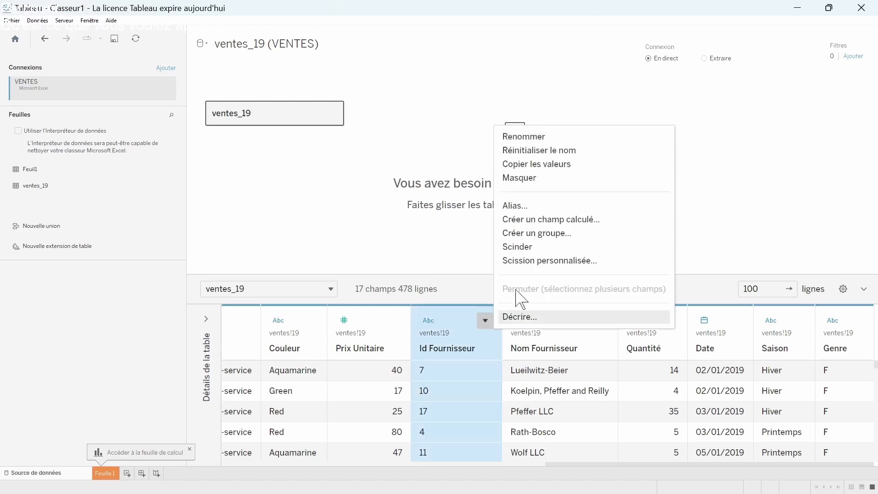
click(519, 178)
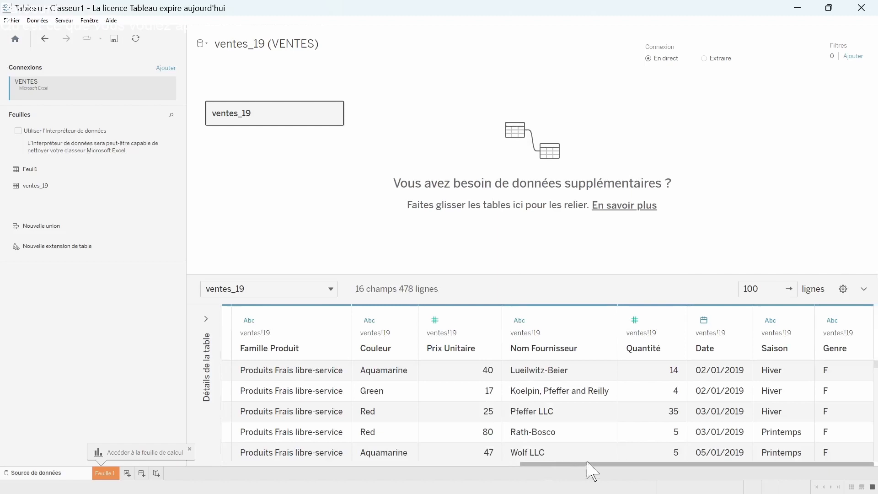
- Create a new data source filter based on the Famille Produit field
mouse_move(587, 463)
mouse_down()
mouse_move(540, 467)
mouse_move(573, 469)
mouse_up()
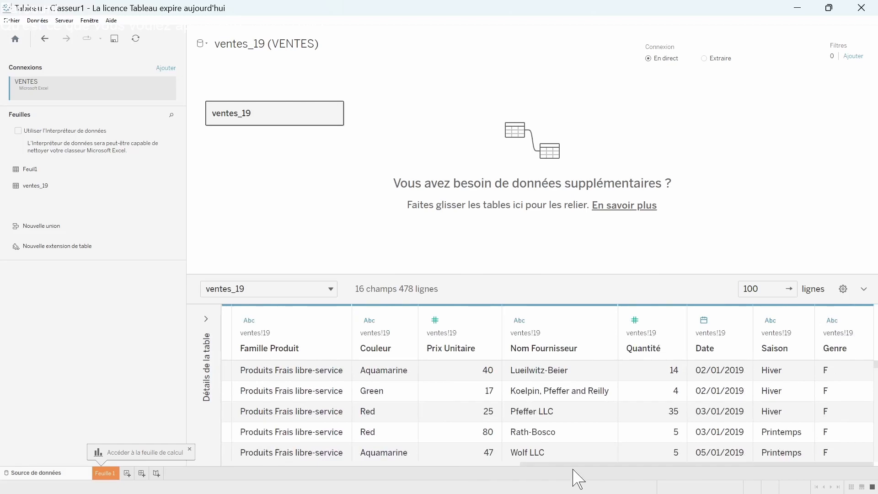
drag(564, 465, 474, 463)
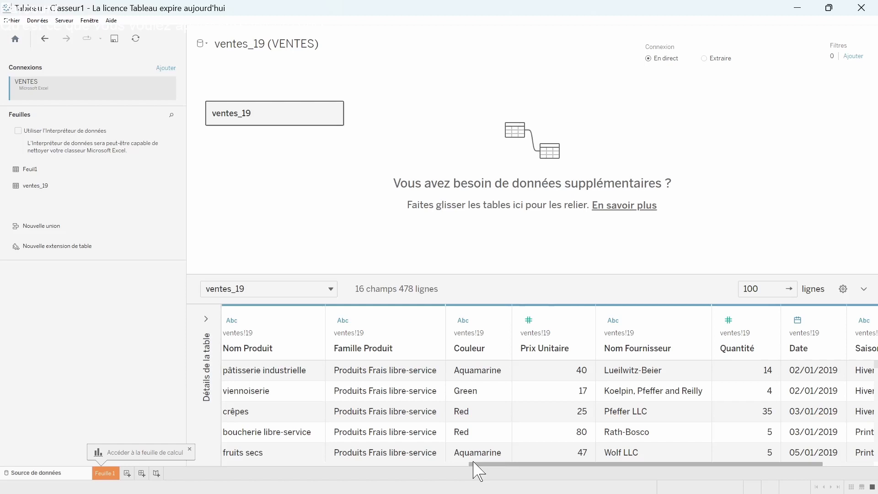
drag(473, 463, 507, 464)
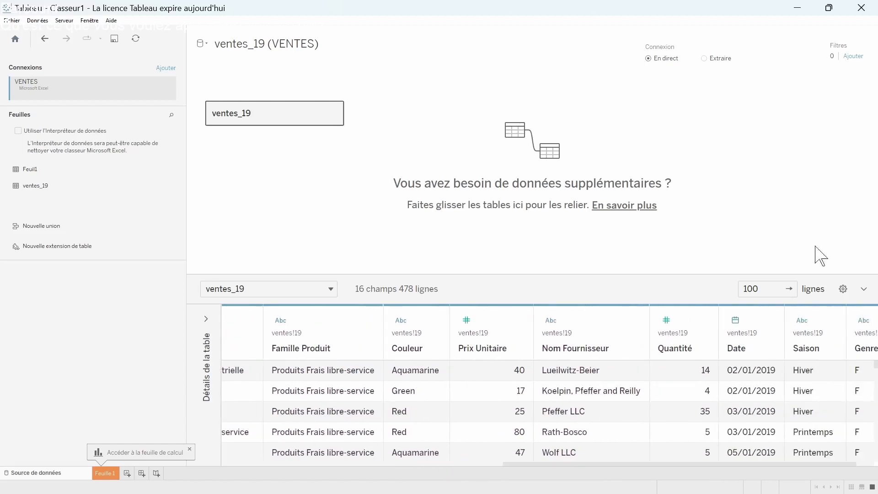
click(848, 58)
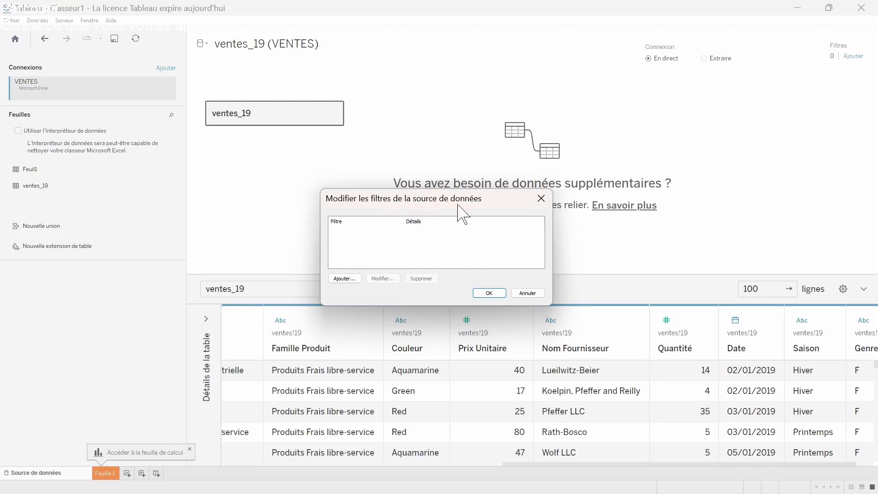
click(341, 279)
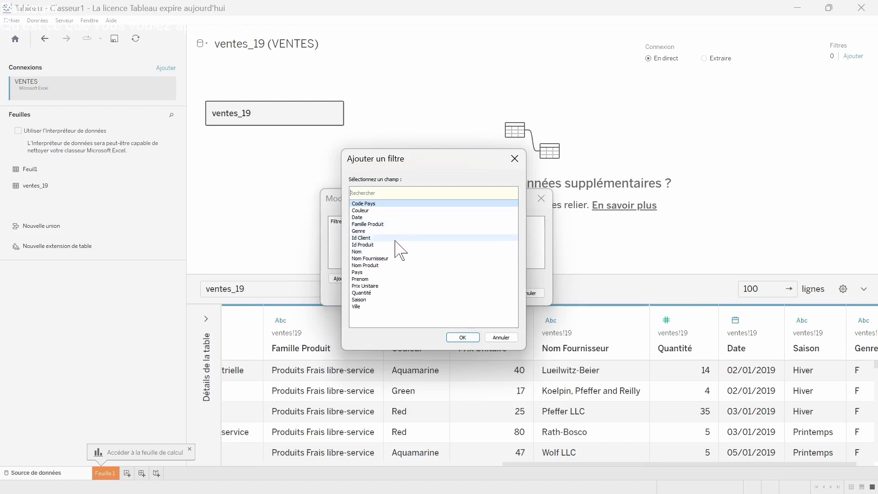
click(386, 224)
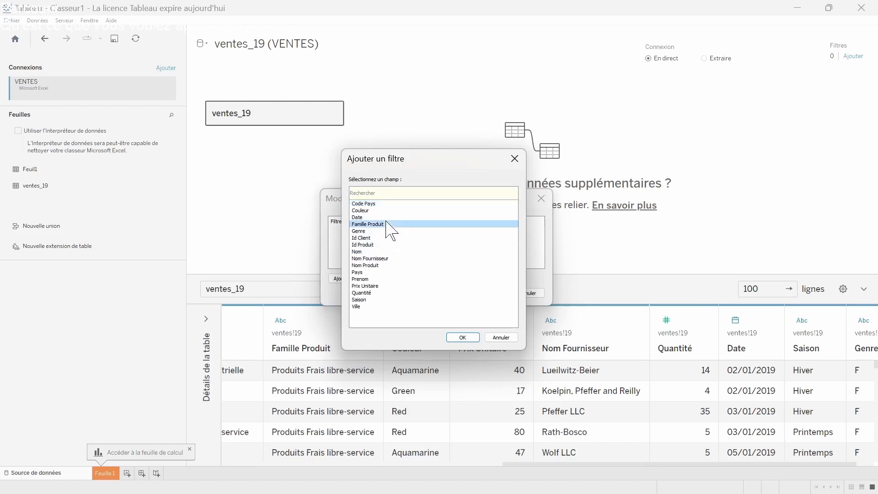
click(462, 337)
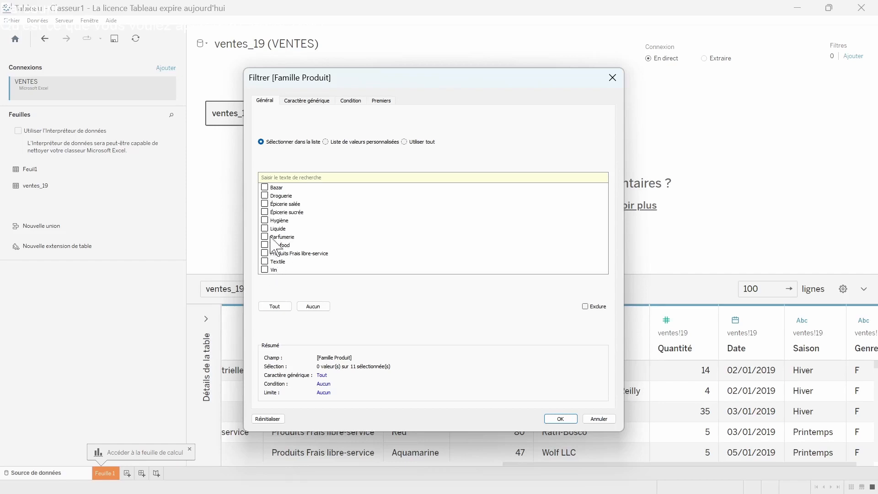
- Keep only Bazar, Épicerie salée, Hygiène, Textile and Vin in the Famille Produit filter and apply it to the data source
click(265, 188)
click(265, 270)
click(265, 261)
click(265, 204)
click(561, 419)
click(487, 293)
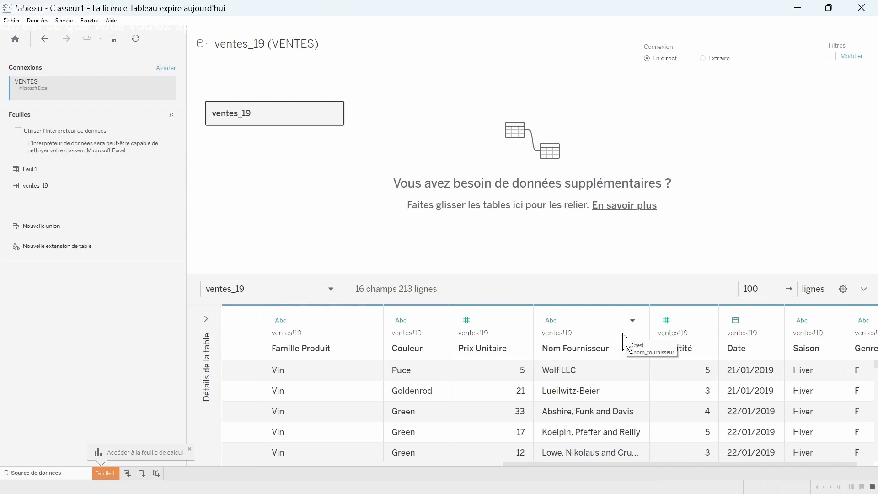
- Edit the Famille Produit filter to also include Épicerie sucrée, Liquide, Parfumerie, Pet-food and Produits Frais libre-service, and apply it
click(849, 56)
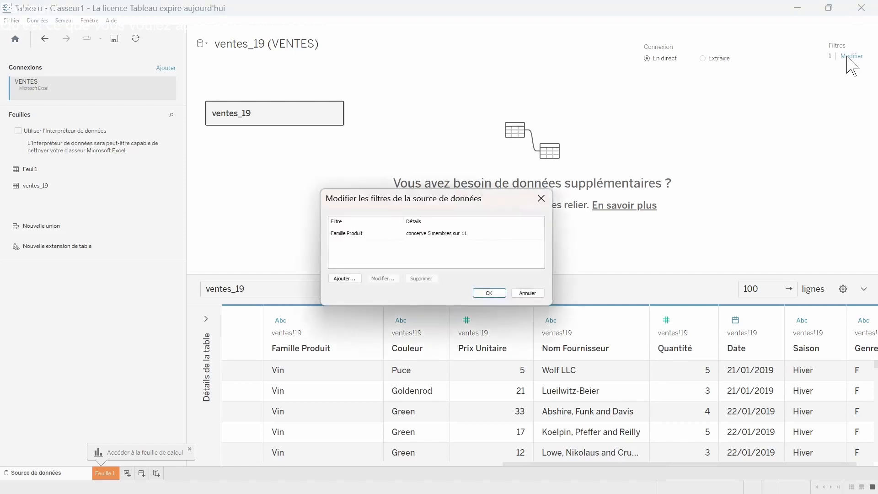
click(361, 234)
click(383, 279)
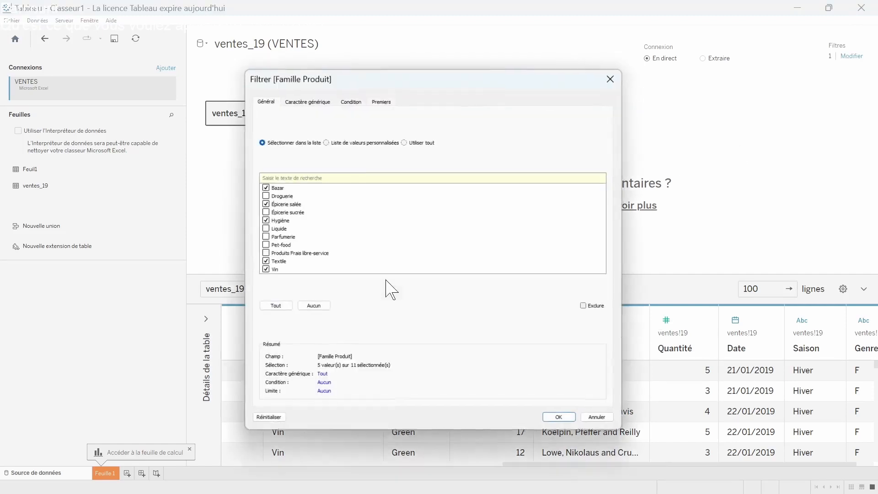
click(264, 211)
click(264, 228)
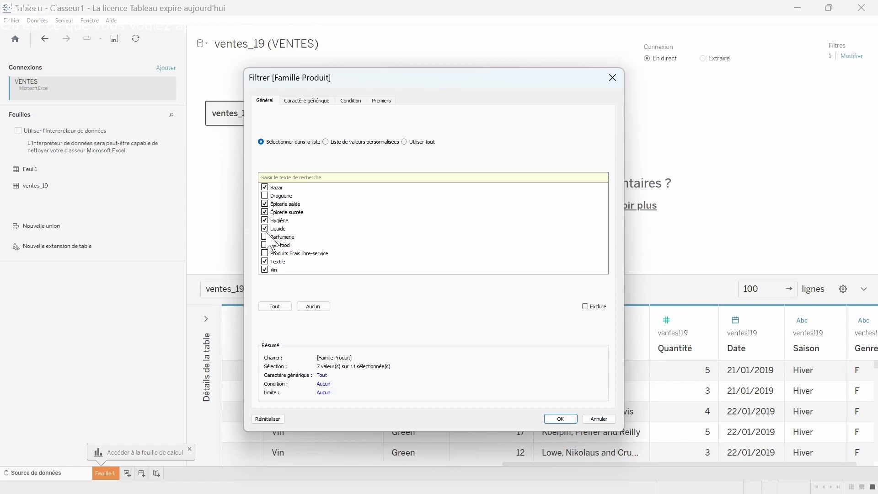
click(264, 244)
click(264, 252)
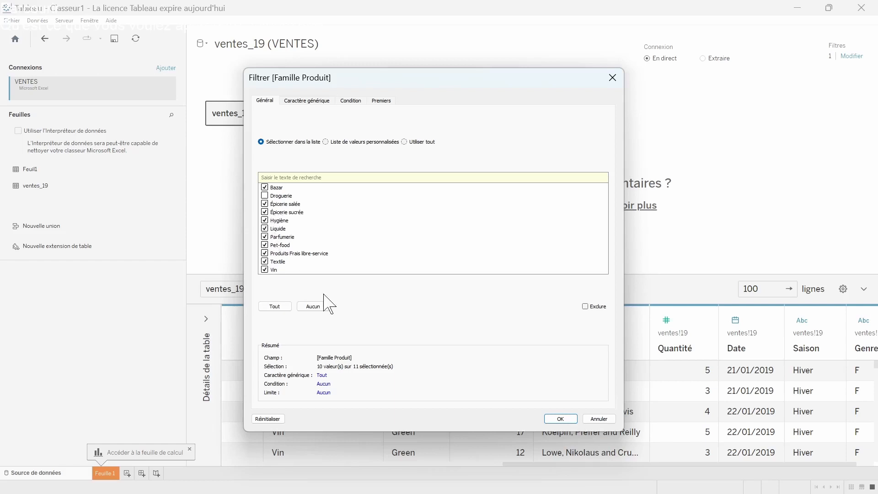
click(560, 419)
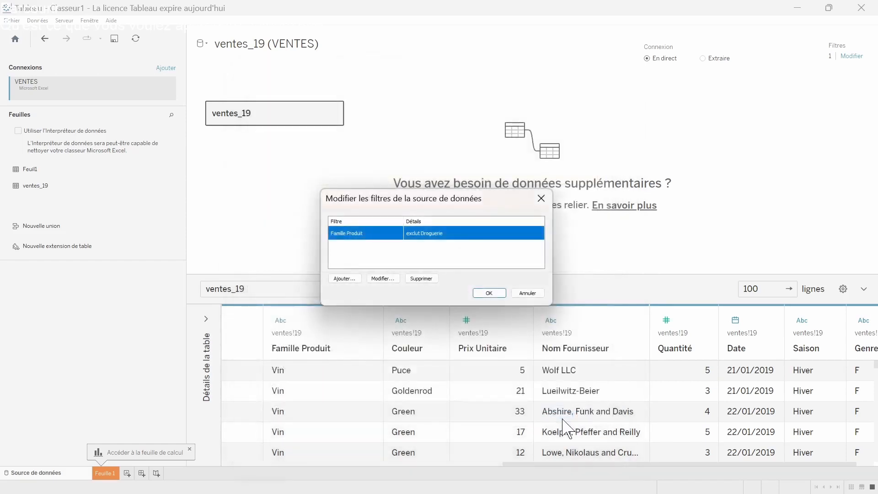
click(489, 293)
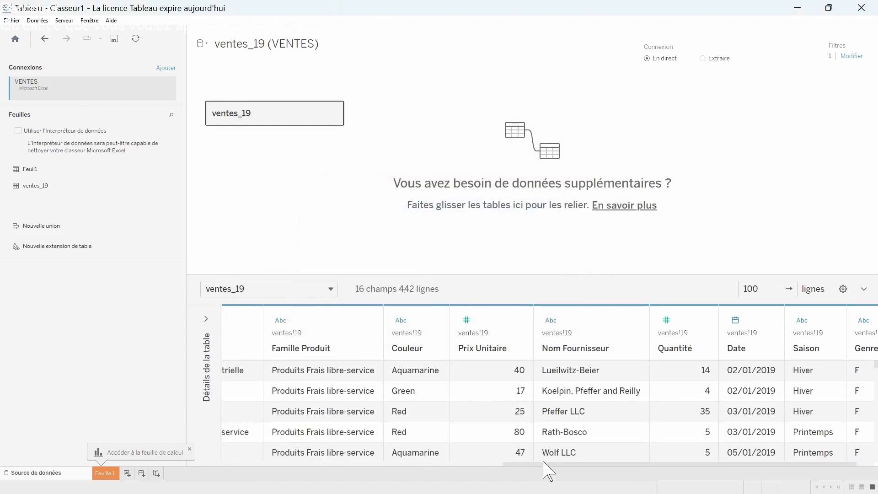
mouse_move(545, 464)
mouse_down()
mouse_move(356, 466)
mouse_move(531, 466)
mouse_up()
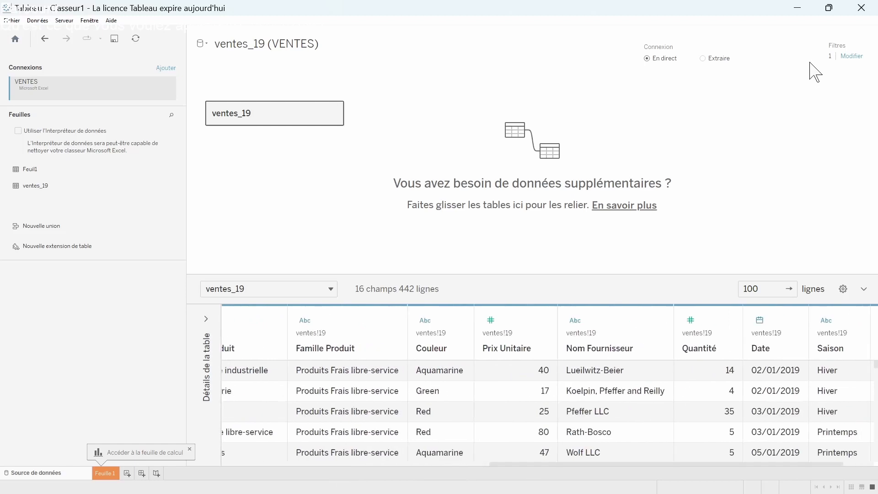
- Add a data source filter based on the Quantité field
click(851, 56)
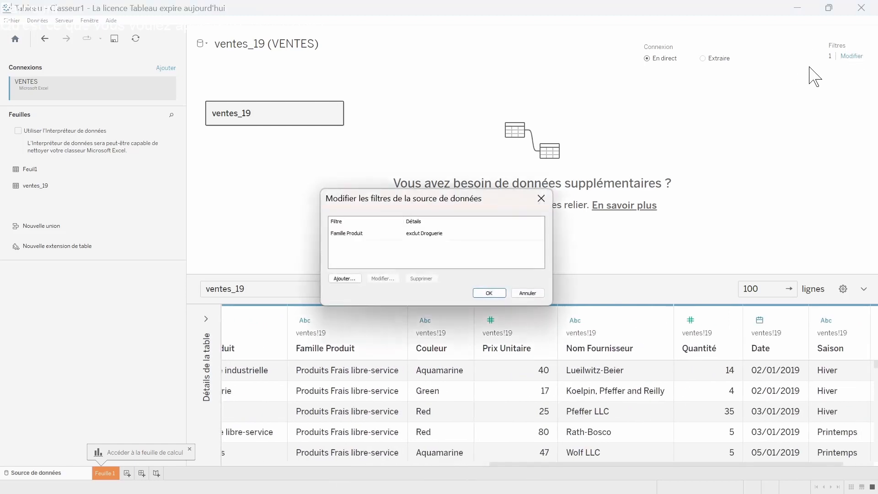
click(344, 278)
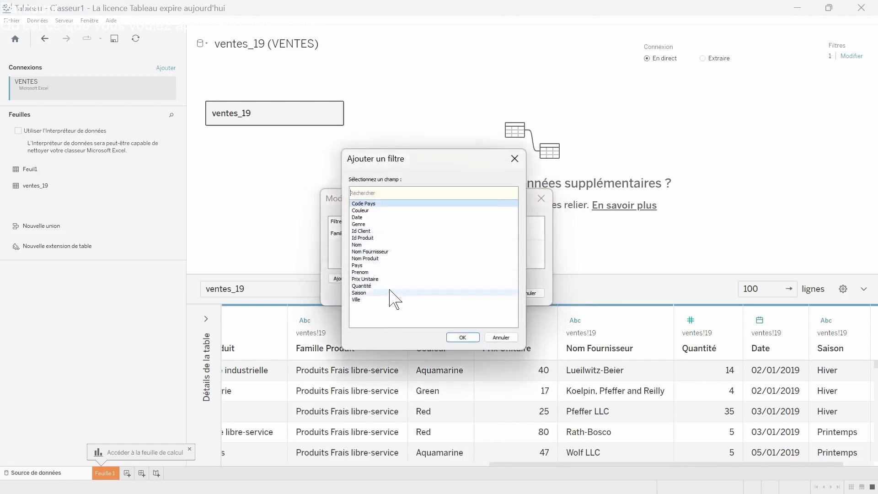
click(373, 286)
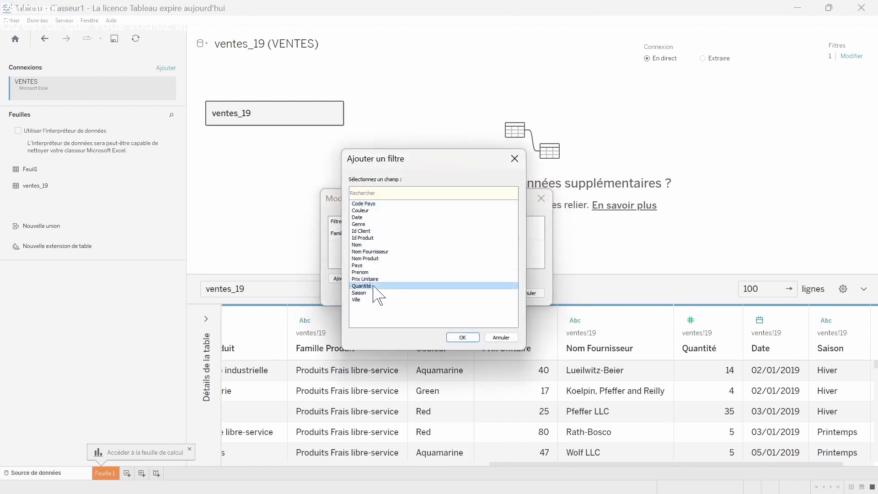
click(463, 337)
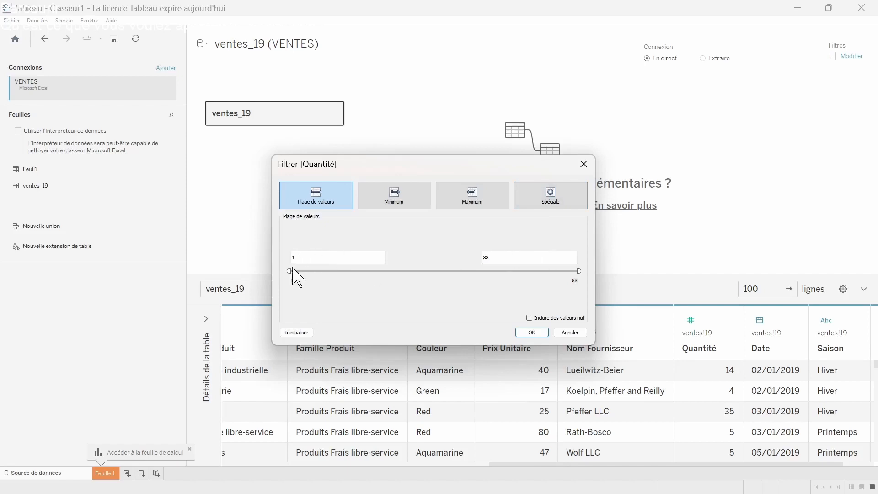
- Narrow the Quantité filter's range of values to a minimum of 4 and a maximum of 10
drag(289, 271, 326, 272)
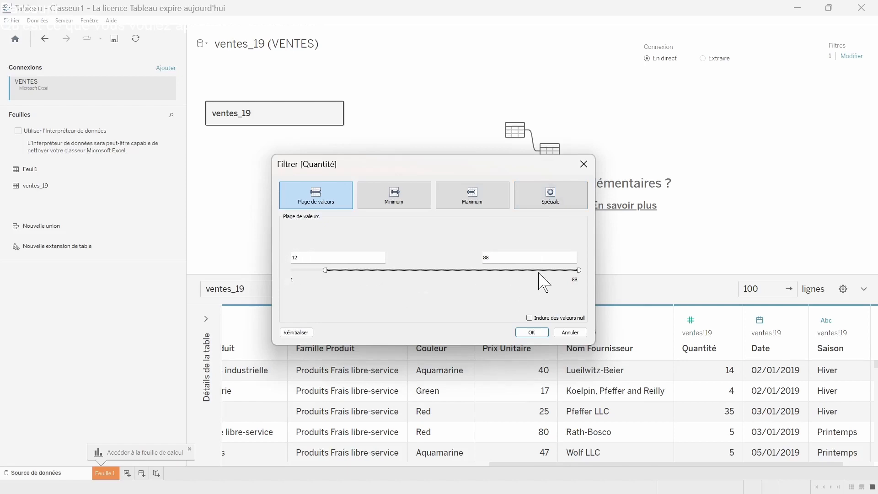
drag(557, 268, 379, 268)
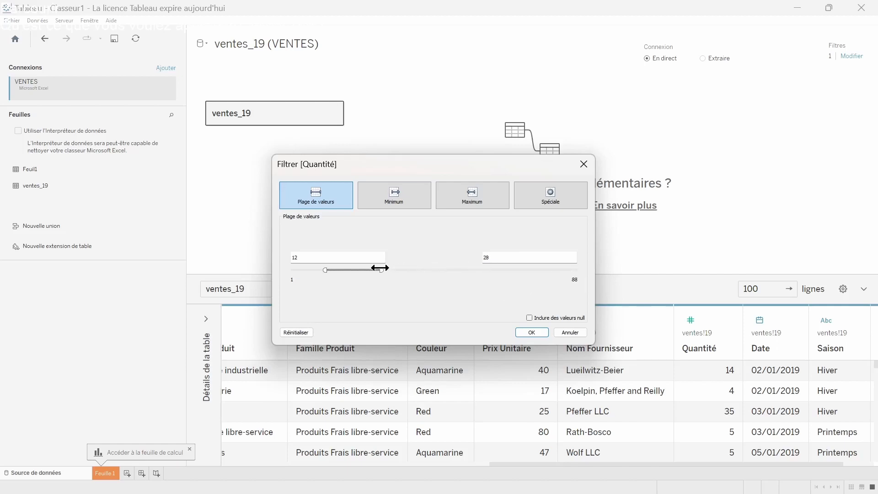
drag(325, 270, 313, 269)
double_click(487, 257)
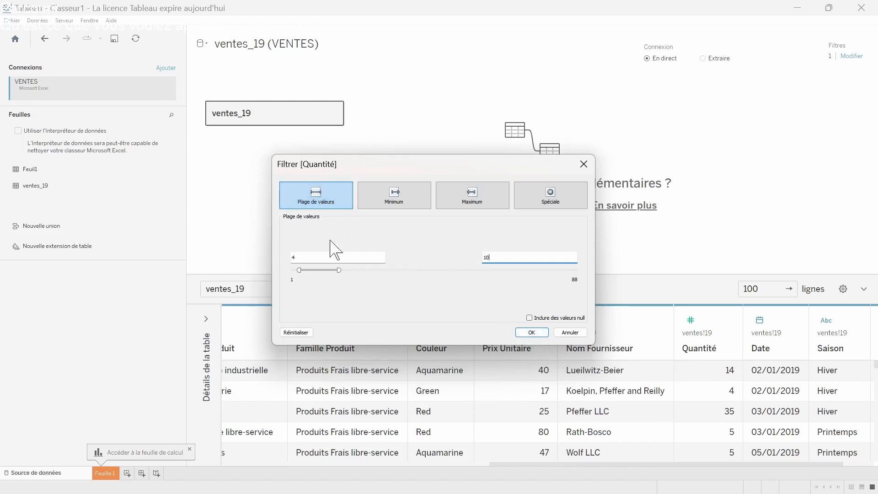
- Examine the Minimum, Maximum and Spéciale filter options for Quantité
click(396, 201)
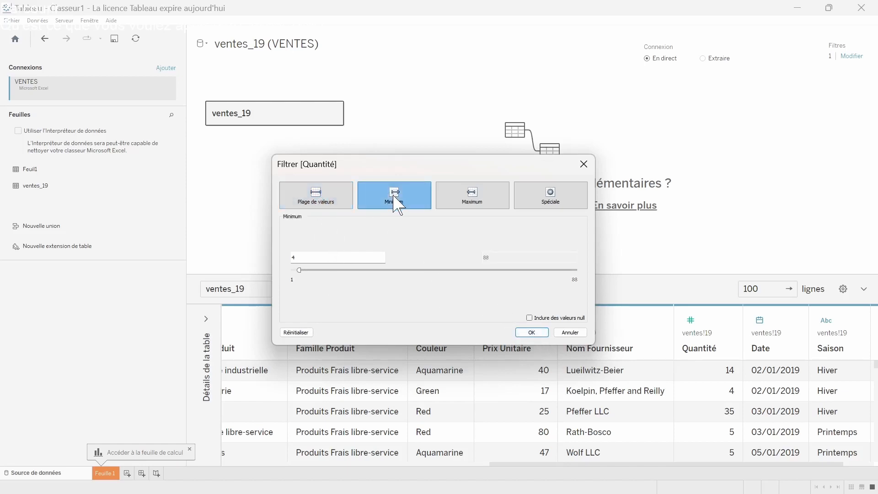
click(465, 201)
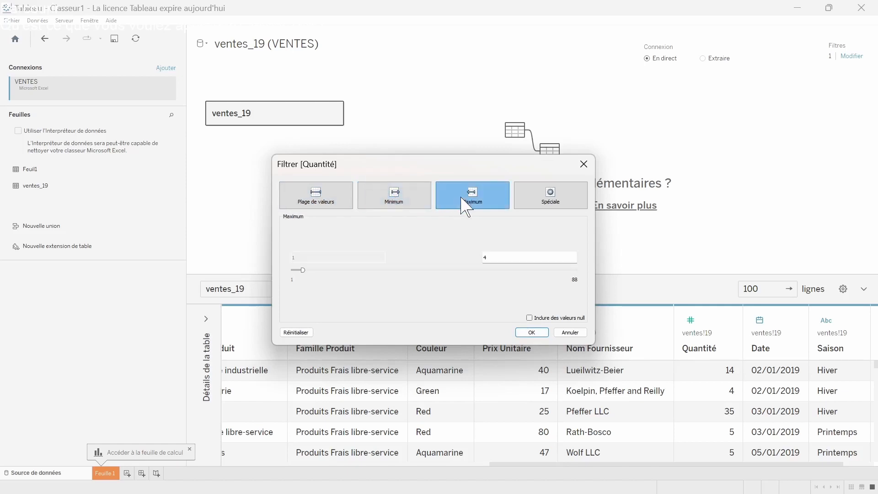
click(533, 201)
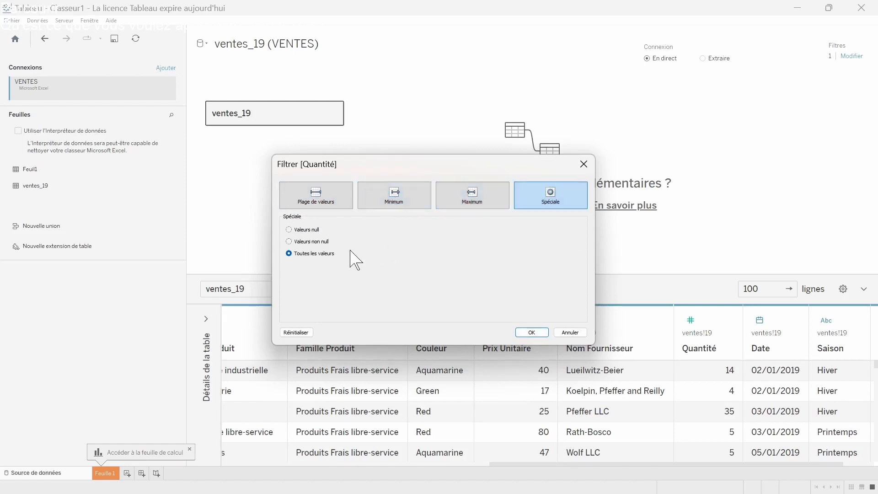
- Return the Quantité filter to a value range from 4 to 10 and apply it to the data source
click(332, 210)
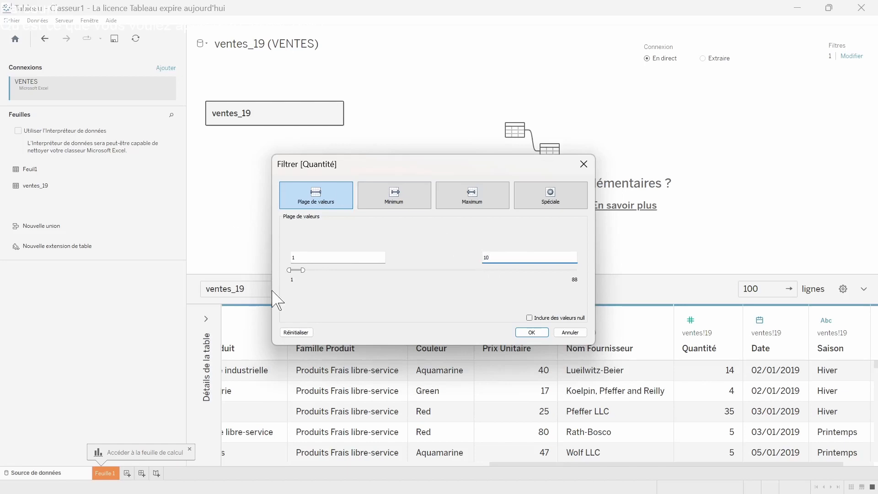
click(289, 258)
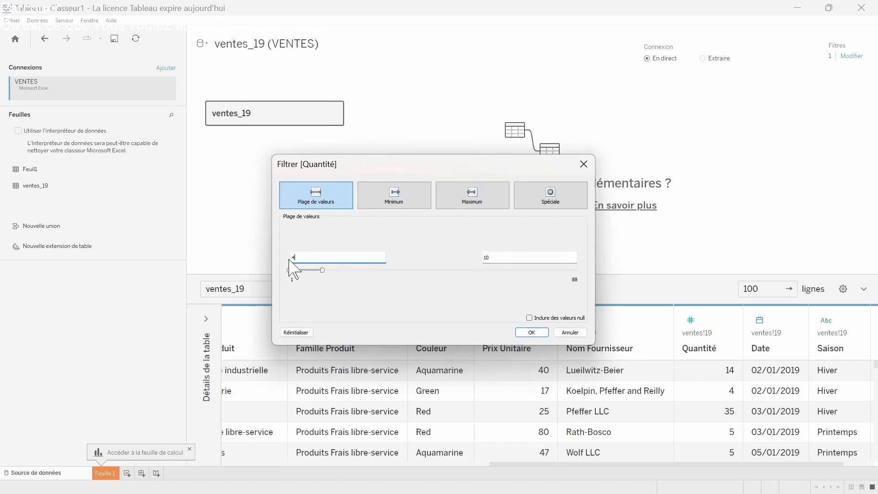
click(532, 333)
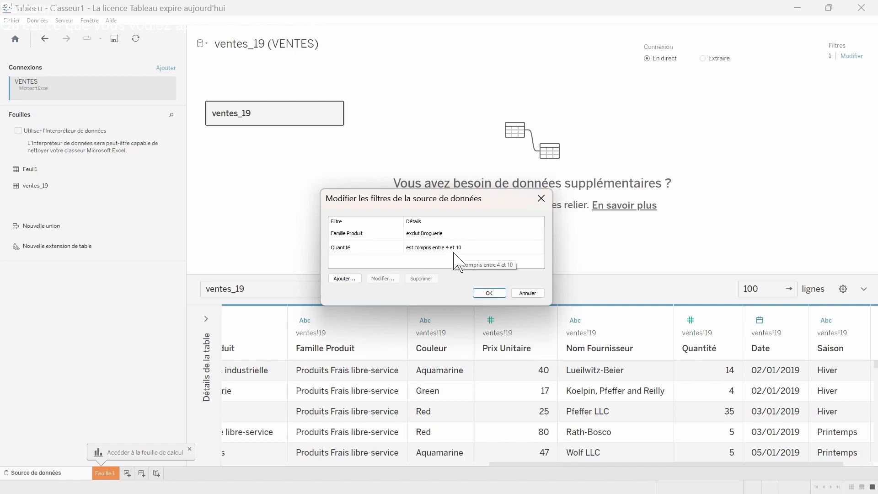
click(488, 293)
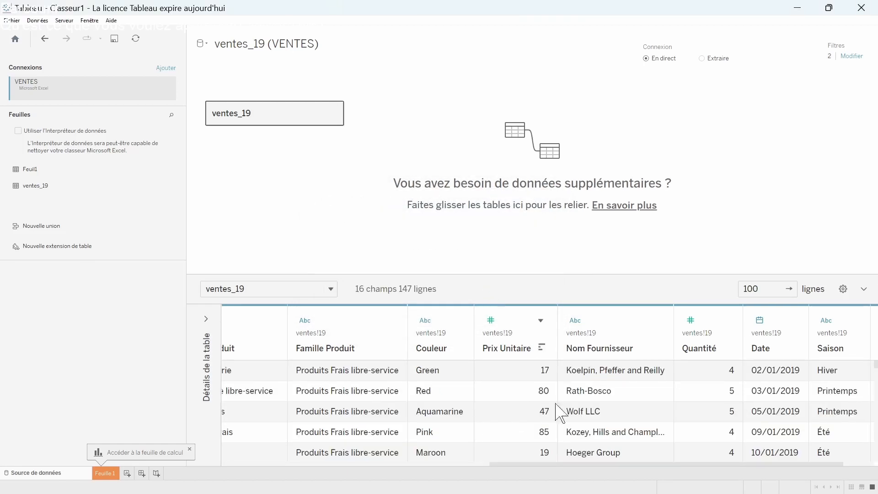
- Look through the Quantité values in the filtered ventes_19 rows
drag(523, 464, 572, 464)
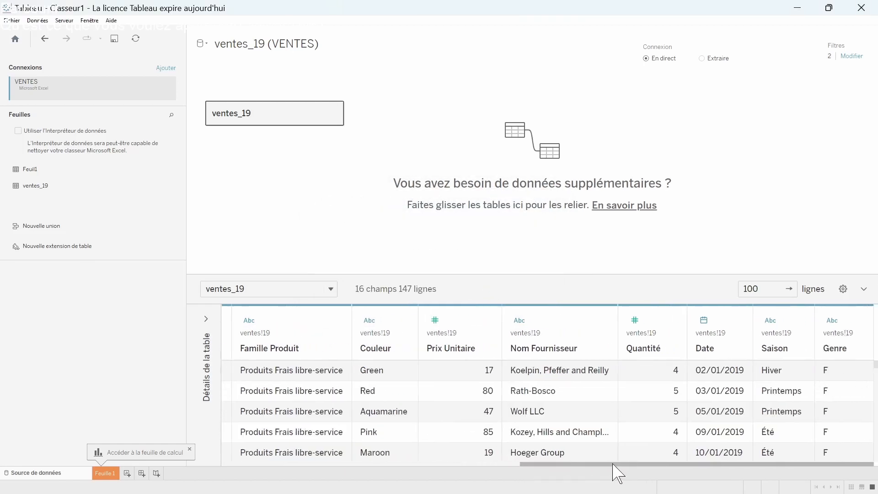
scroll(671, 401, down, 6)
scroll(672, 392, down, 10)
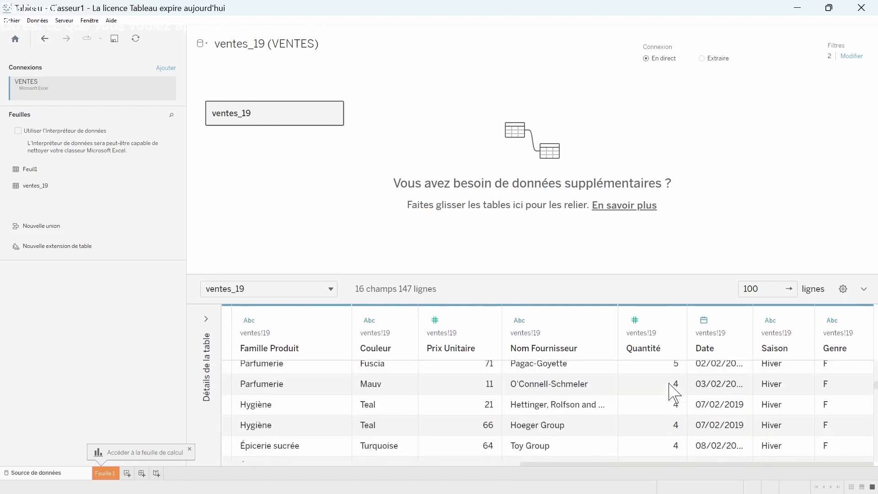
scroll(672, 429, down, 8)
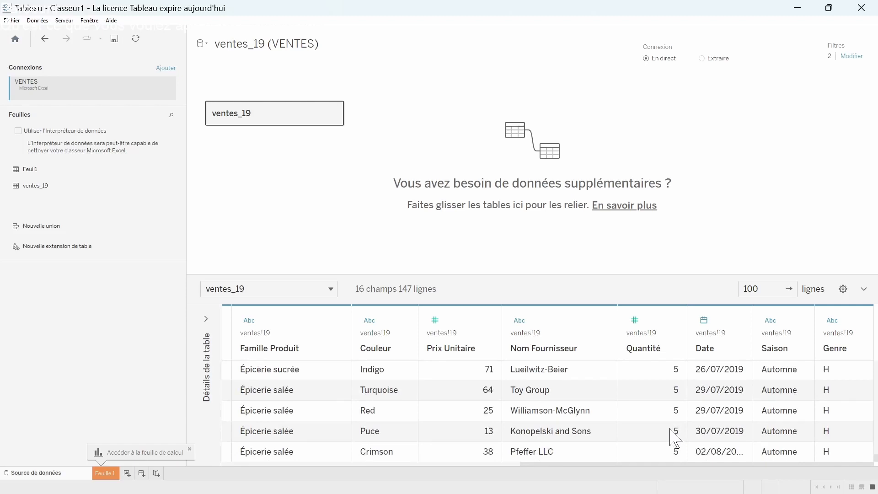
scroll(669, 427, up, 8)
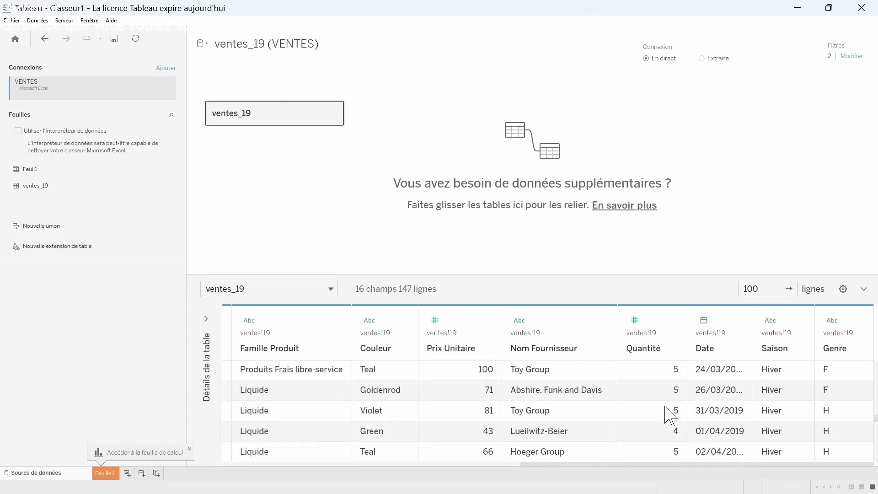
scroll(671, 414, up, 8)
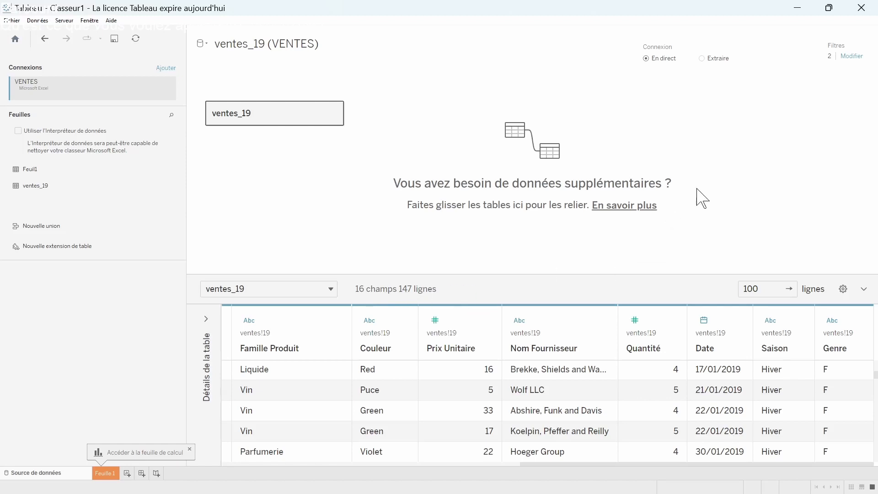
- Delete the Quantité and Famille Produit filters from the data source and apply the change
click(850, 58)
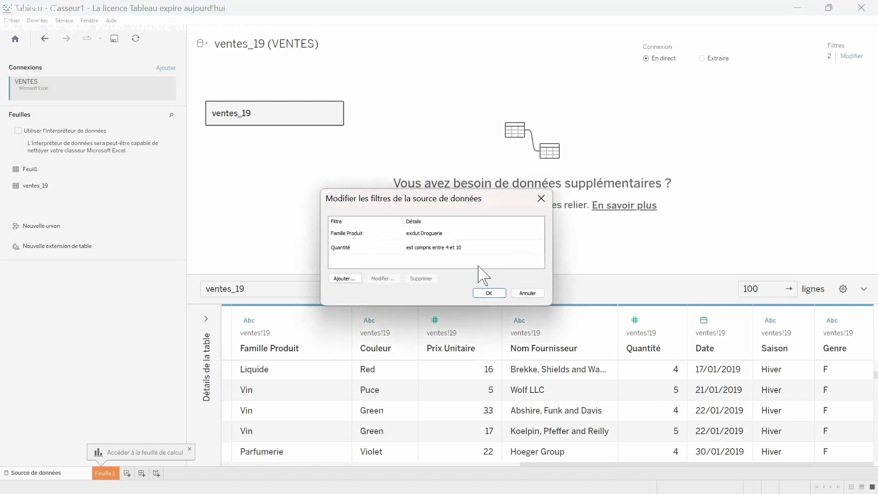
click(357, 234)
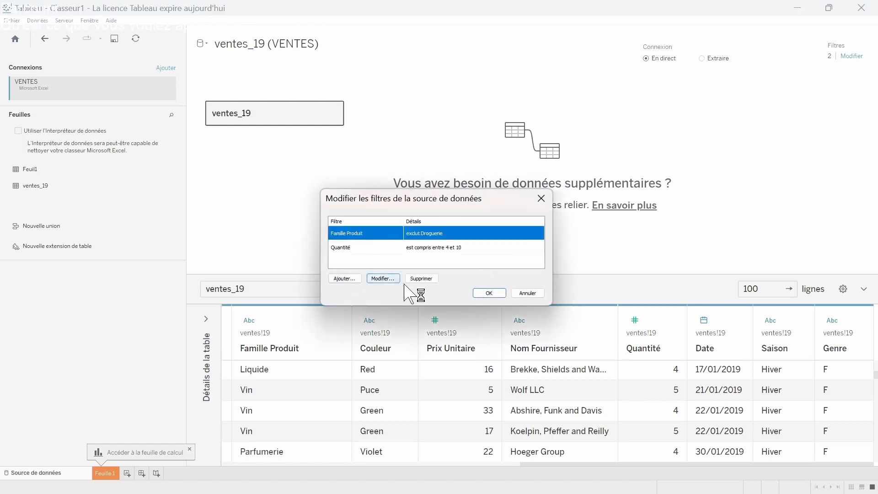
click(346, 247)
click(421, 278)
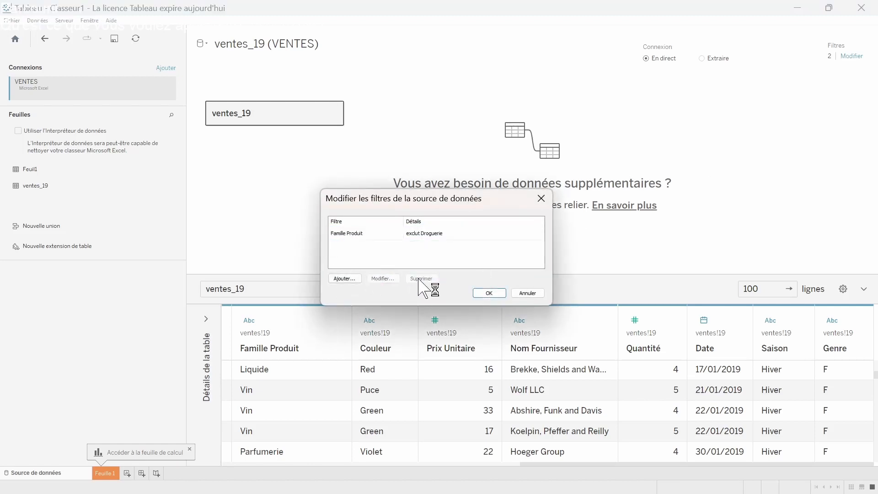
click(365, 235)
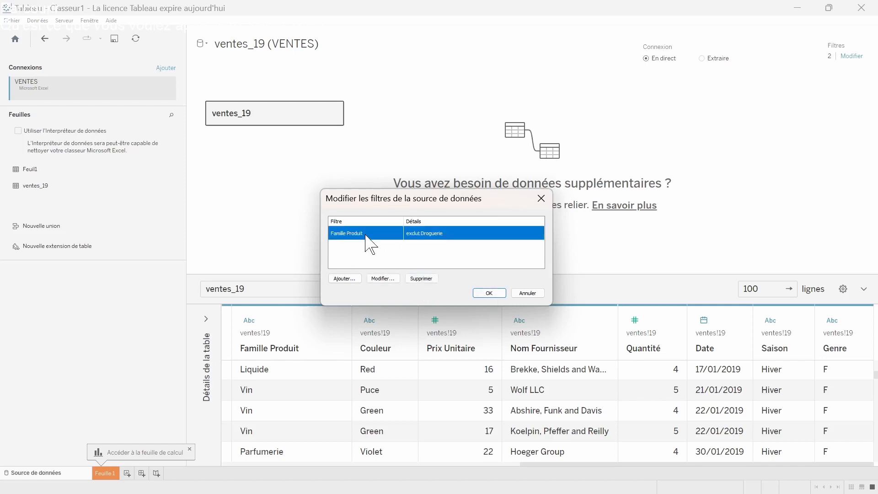
click(421, 278)
click(494, 295)
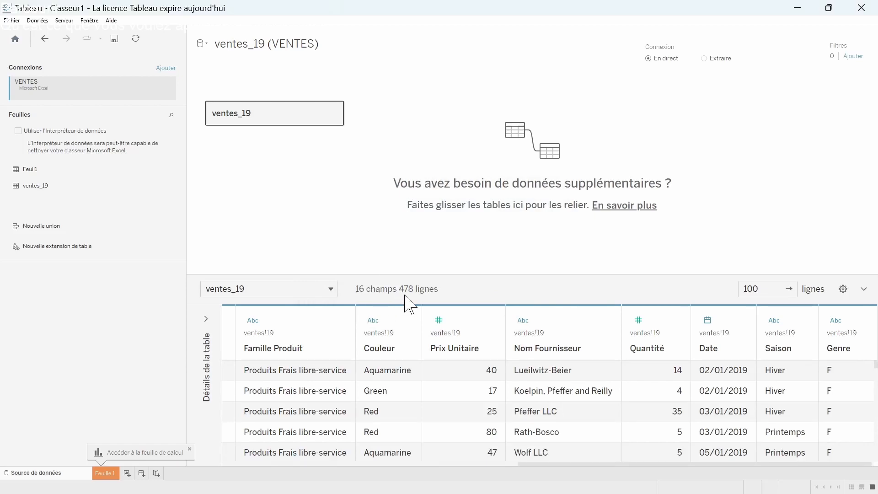
- Split the Nom Fournisseur field automatically into separate fields
drag(532, 464, 380, 451)
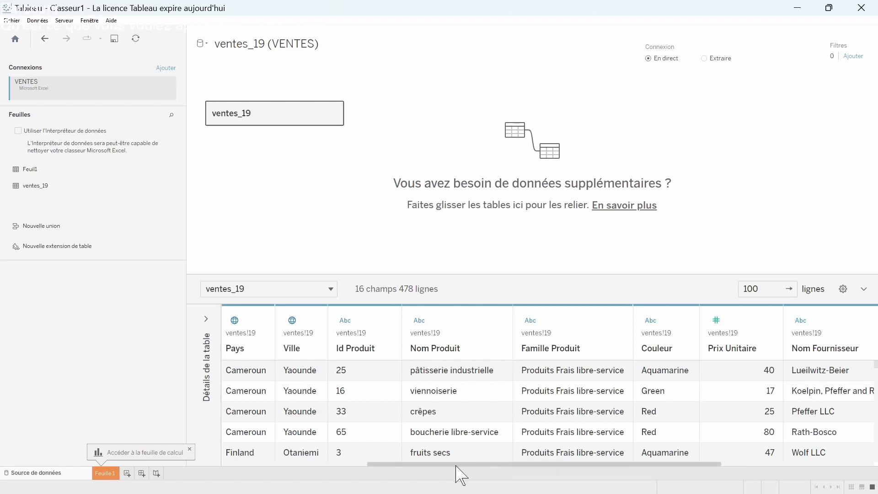
drag(450, 466, 604, 488)
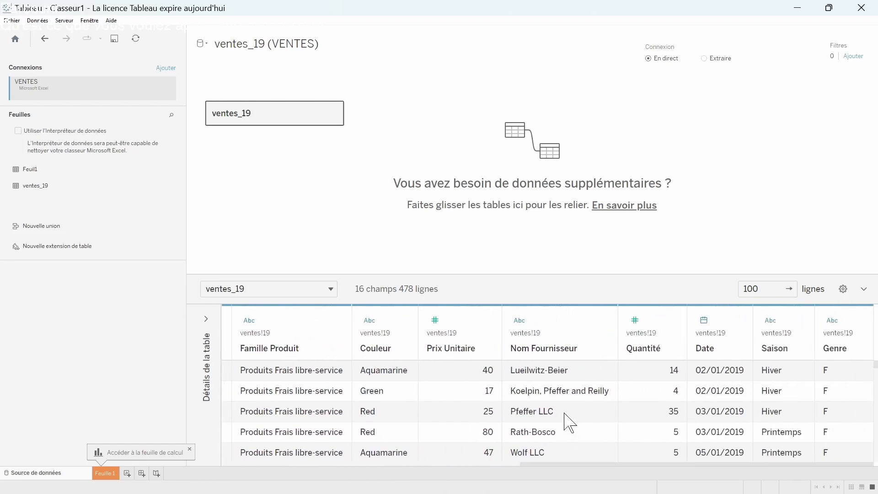
click(602, 320)
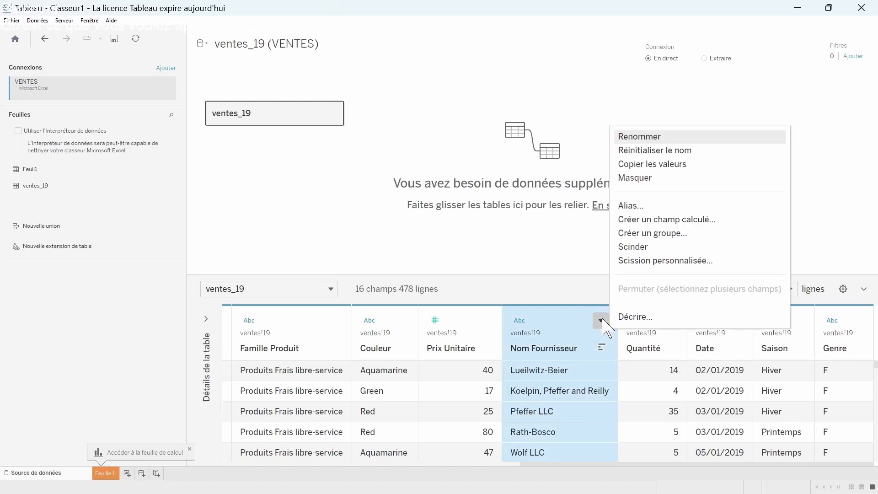
click(642, 249)
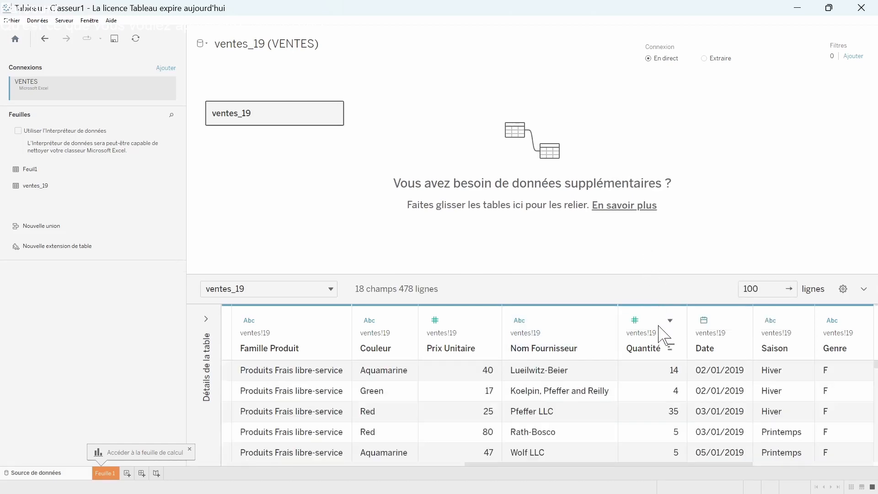
- Check the fields produced by the Nom Fournisseur split, then undo the split
drag(519, 466, 667, 468)
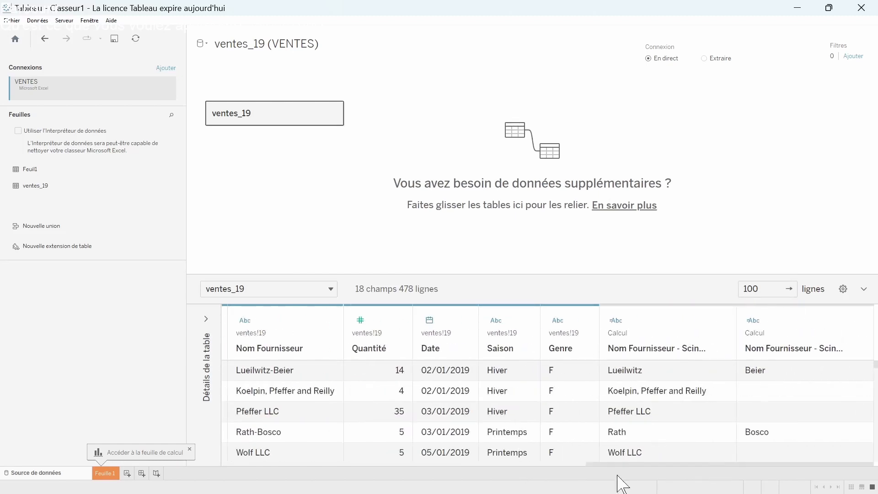
drag(594, 468, 558, 468)
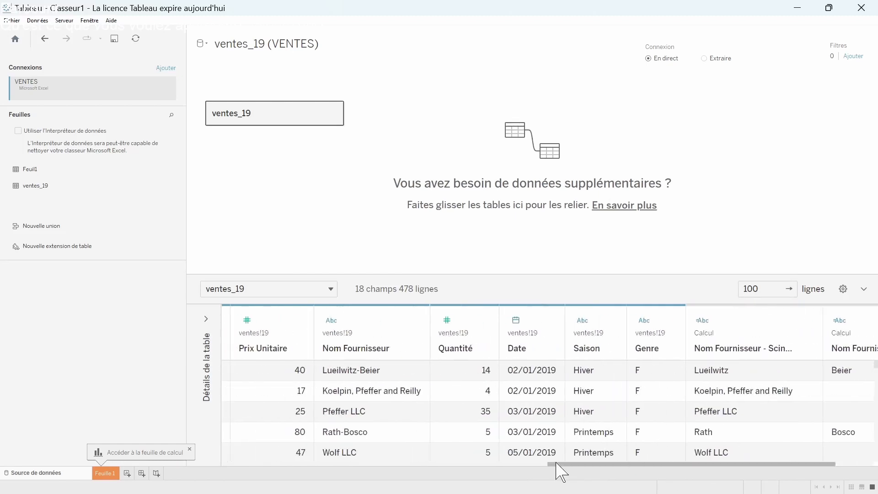
click(45, 39)
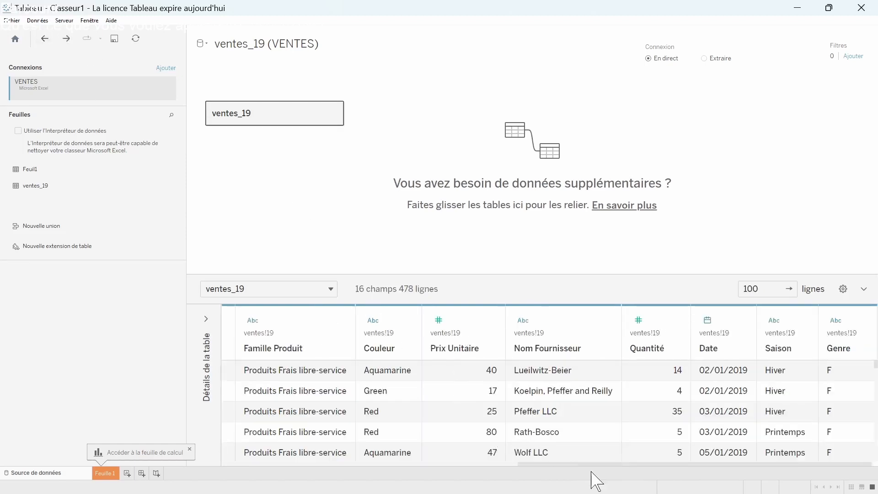
- Look through the Genre values down the rows of the ventes_19 table
drag(574, 463, 688, 462)
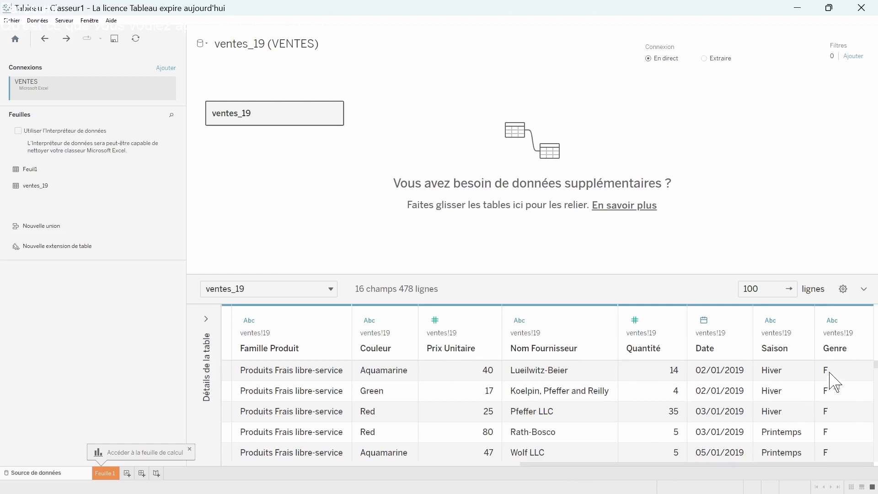
scroll(835, 421, down, 10)
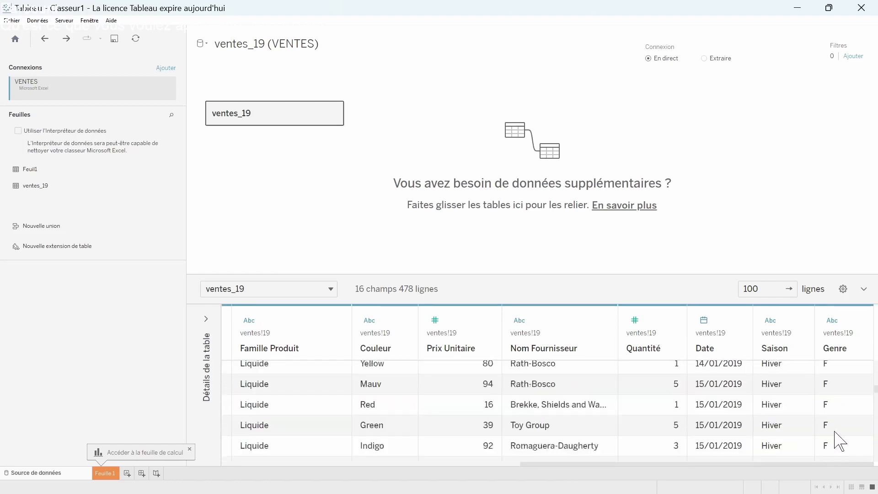
scroll(840, 442, down, 2)
scroll(874, 398, down, 15)
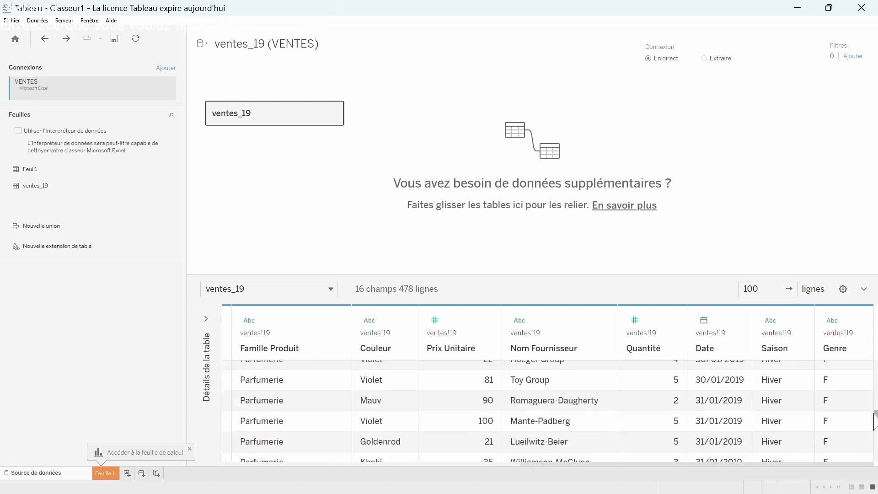
scroll(875, 377, up, 20)
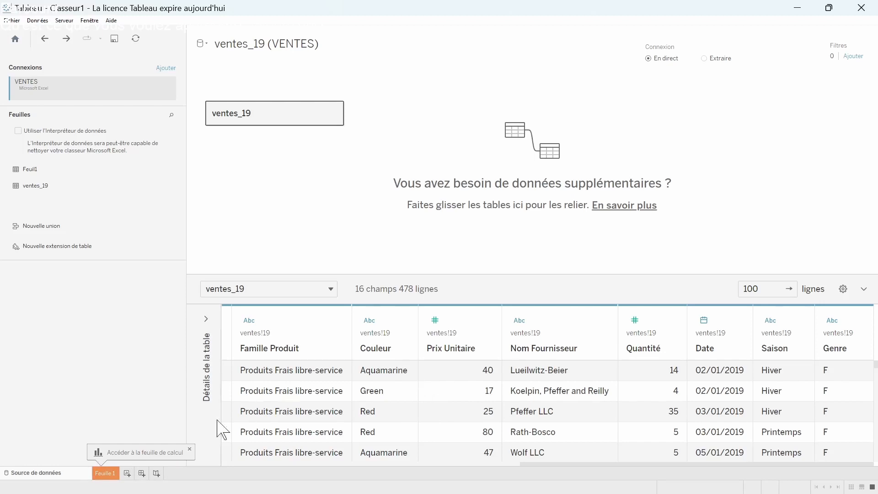
- Switch the data source connection to an extract, open Feuille 1 and save the extract file as Donnesventes.hyper
click(95, 478)
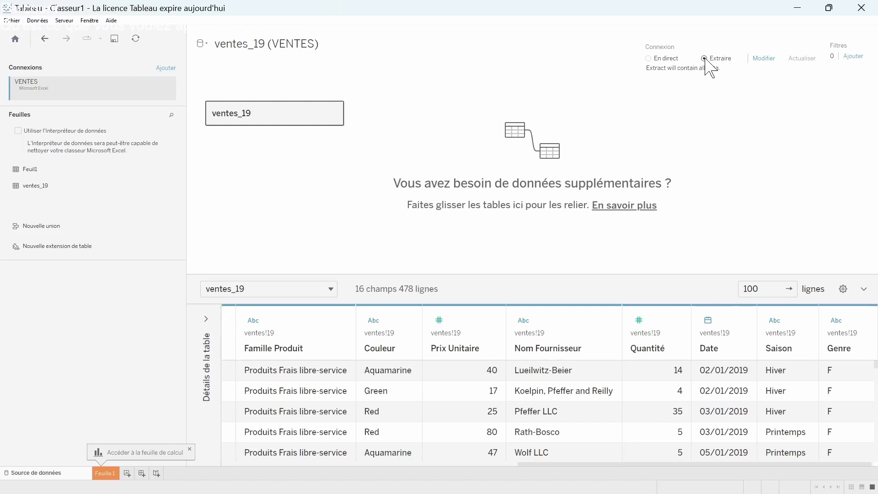
click(104, 474)
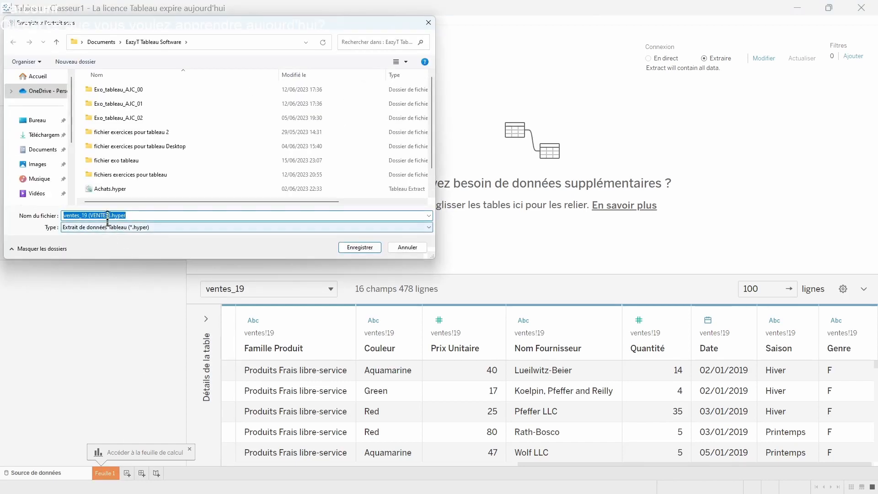
click(109, 215)
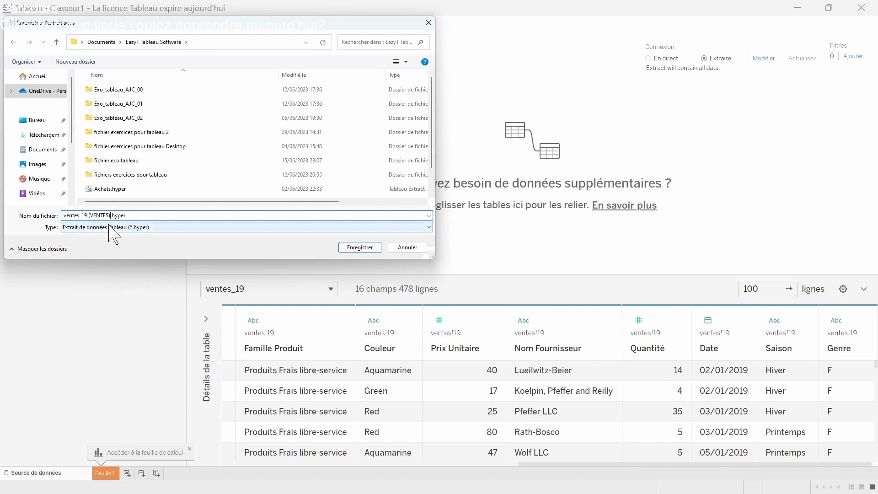
key(BackSpace)
key(BackSpace)
key(BackSpace)
key(BackSpace)
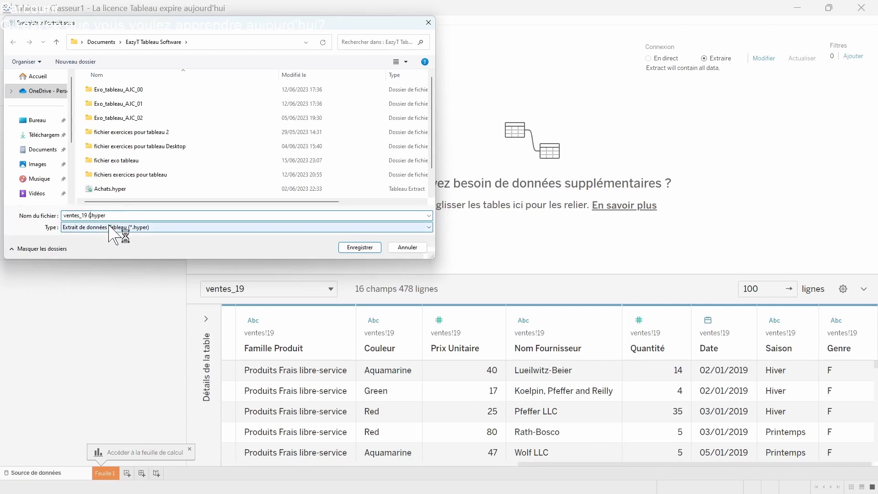
key(BackSpace)
key(BackSpace)
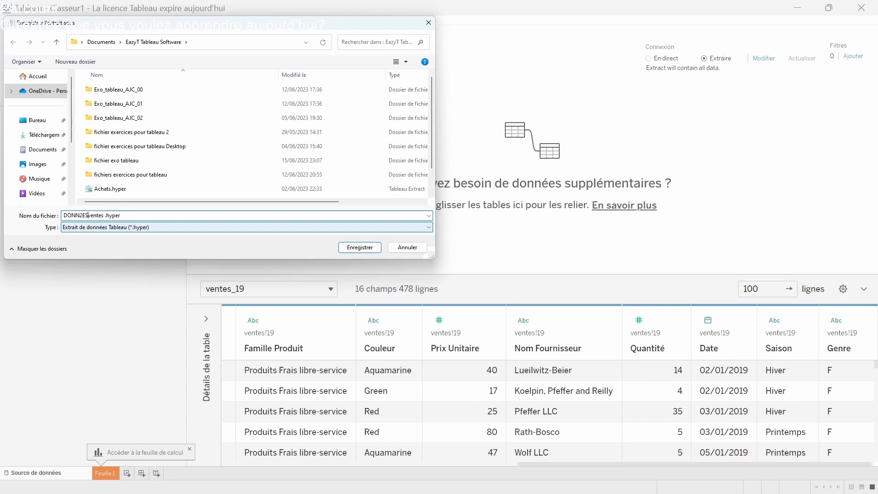
click(87, 215)
key(BackSpace)
key(BackSpace)
key(BackSpace)
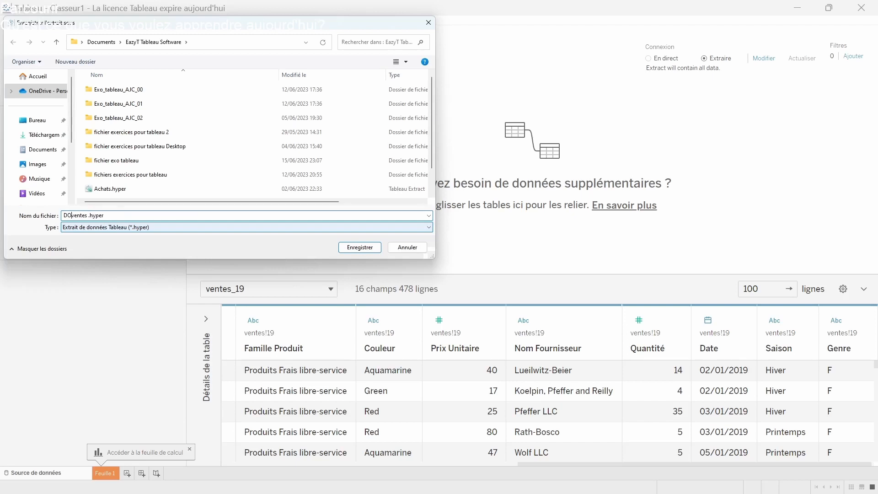
text(nnes)
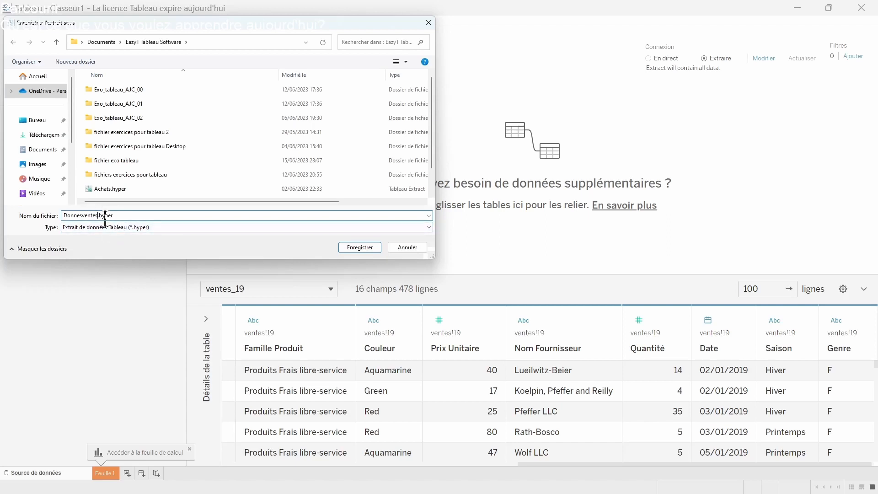
click(353, 247)
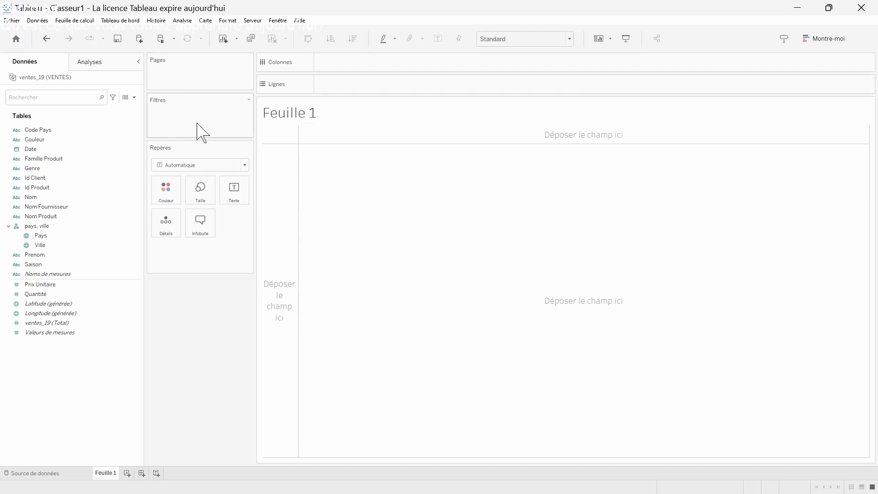
- Look over the analysis options available for the worksheet, then return to the list of data fields
click(99, 62)
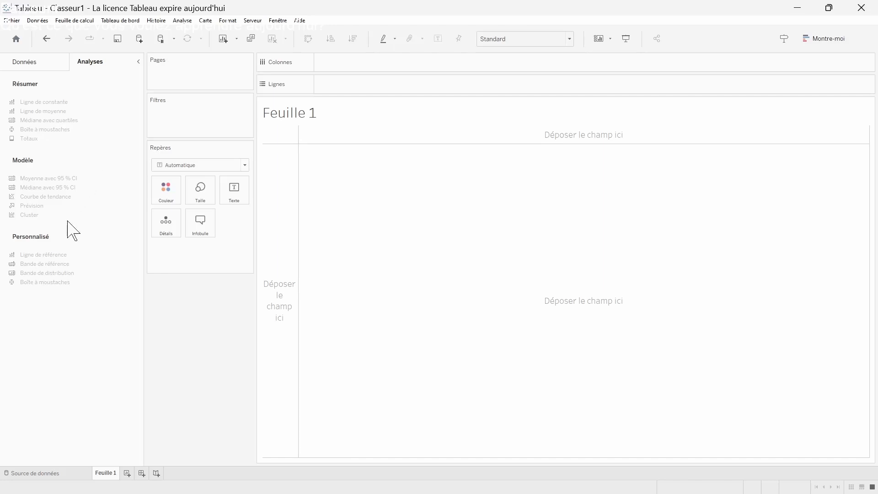
click(30, 64)
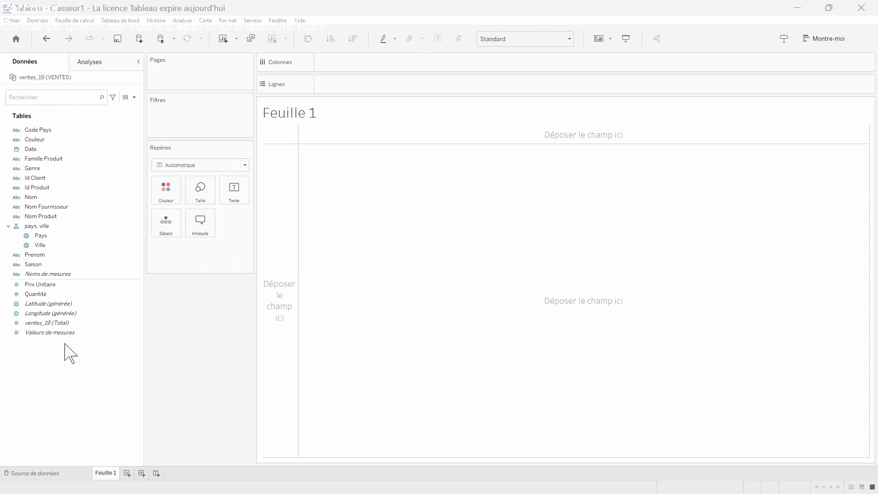
click(115, 324)
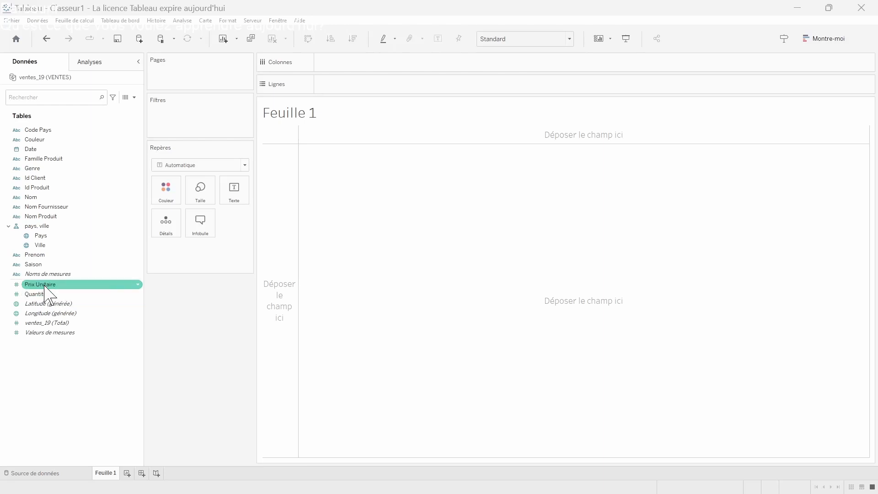
- Create a calculated field from Prix Unitaire named Montant des ventes with the formula [Prix Unitaire]*[Quantité]
right_click(130, 285)
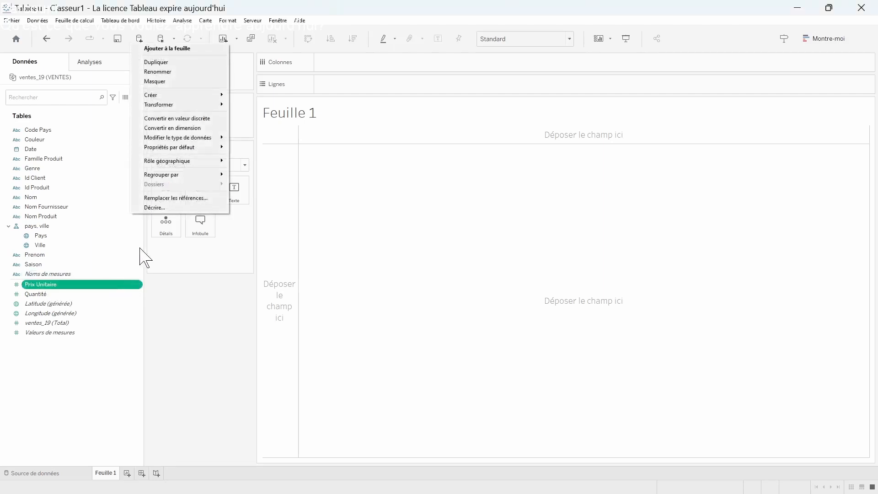
mouse_move(174, 103)
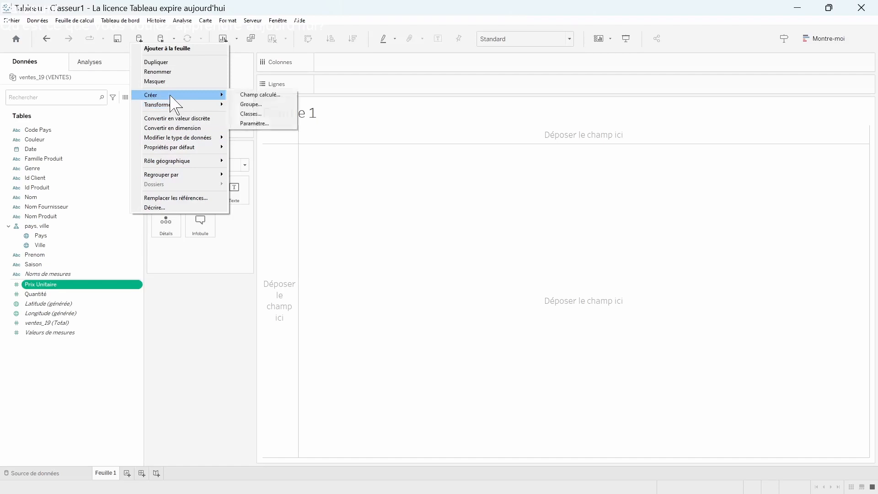
click(250, 96)
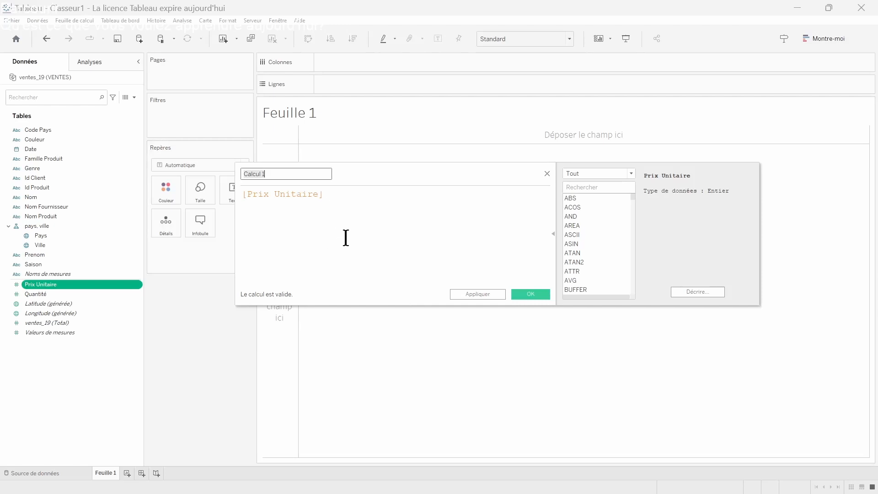
click(276, 174)
text(ontant des ventes)
click(333, 193)
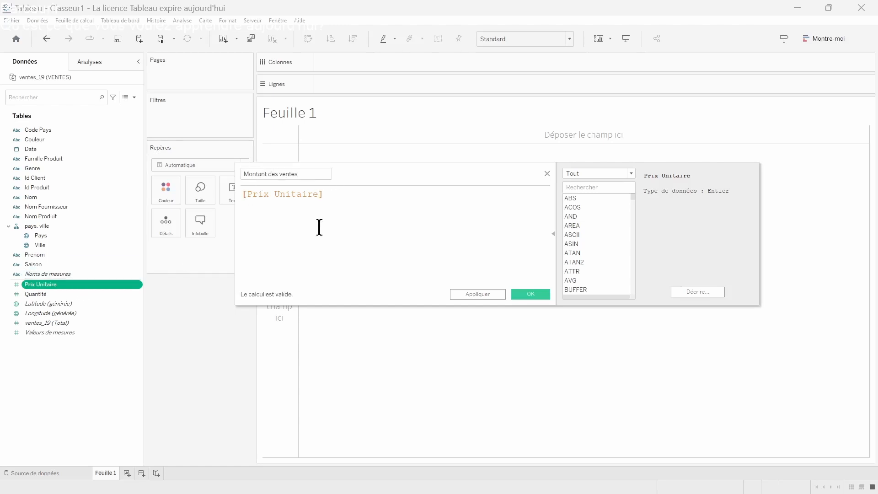
text(*)
drag(36, 294, 365, 192)
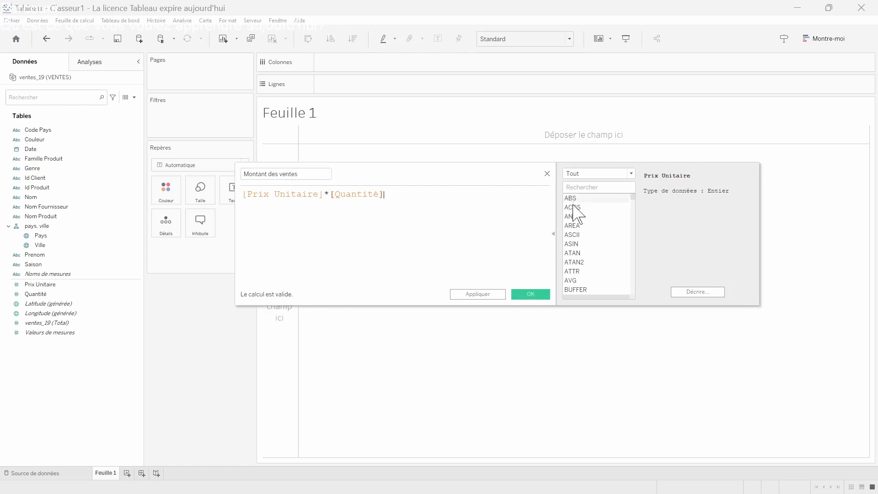
- Browse the available calculation functions down to ZN, then save the Montant des ventes calculated field
click(553, 235)
click(552, 236)
scroll(589, 240, down, 8)
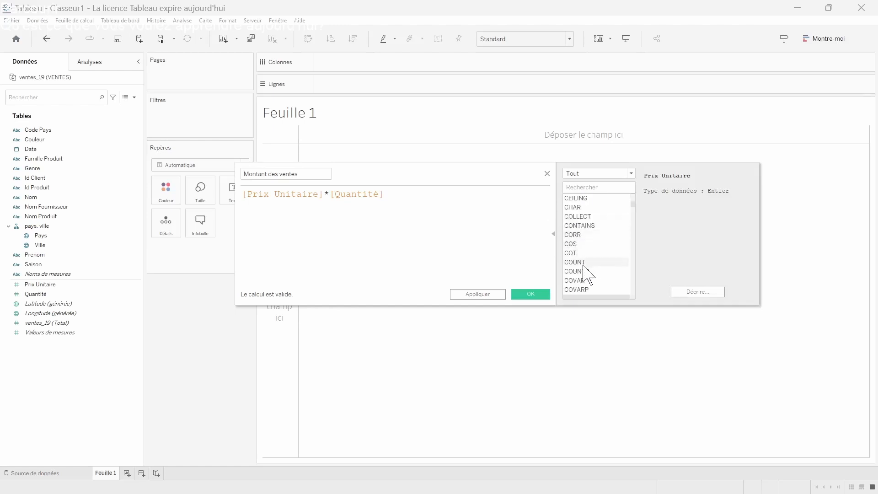
scroll(587, 238, up, 7)
scroll(589, 240, down, 15)
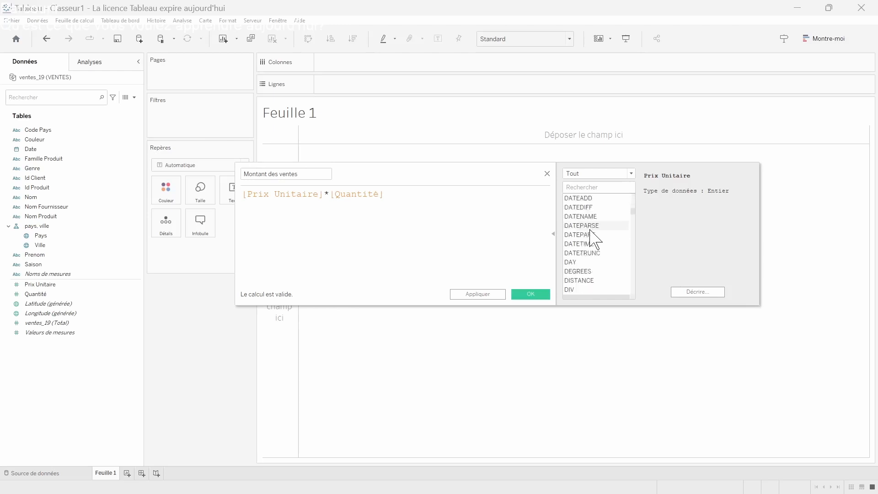
scroll(590, 241, down, 15)
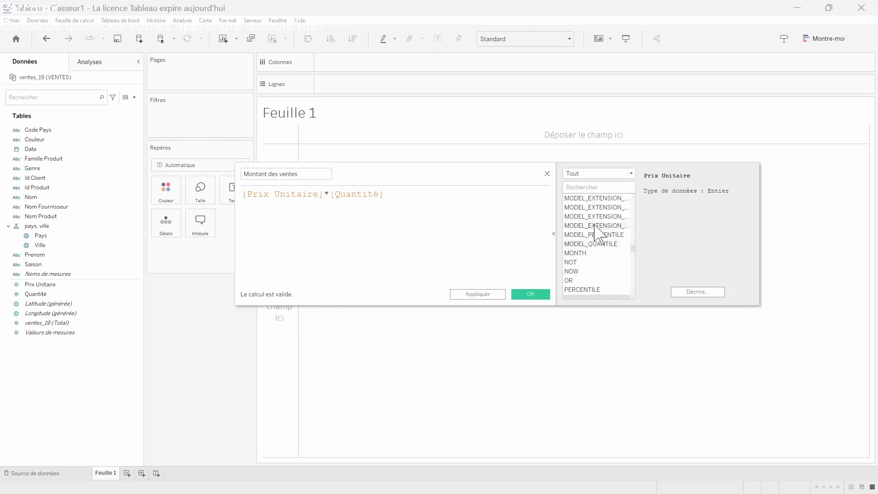
scroll(595, 247, down, 12)
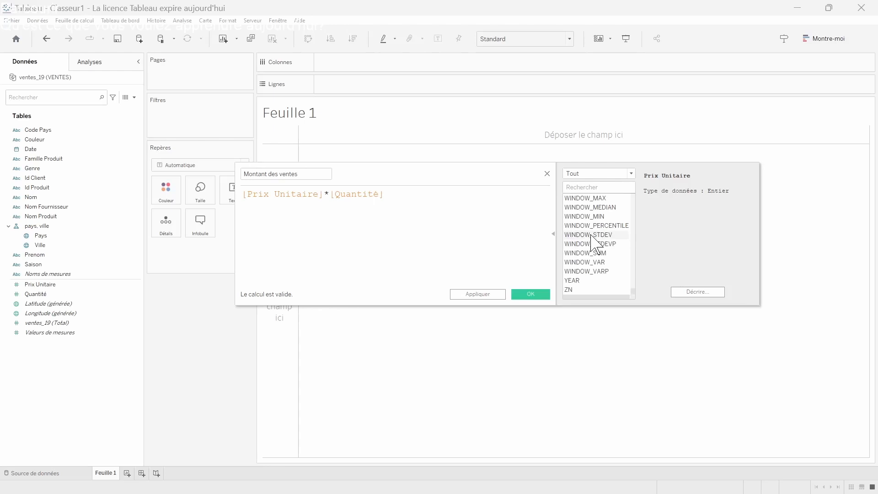
click(539, 294)
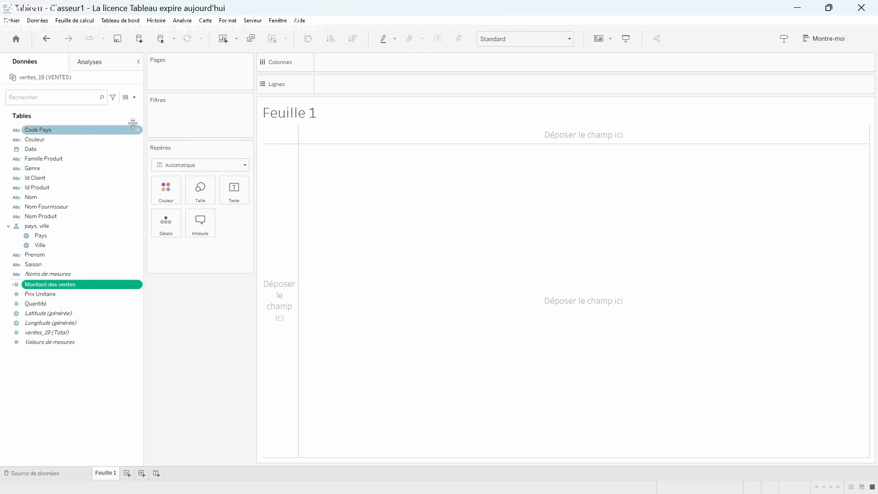
- Start a new calculated field named Nombre de clients and insert the COUNT function in its formula
click(134, 97)
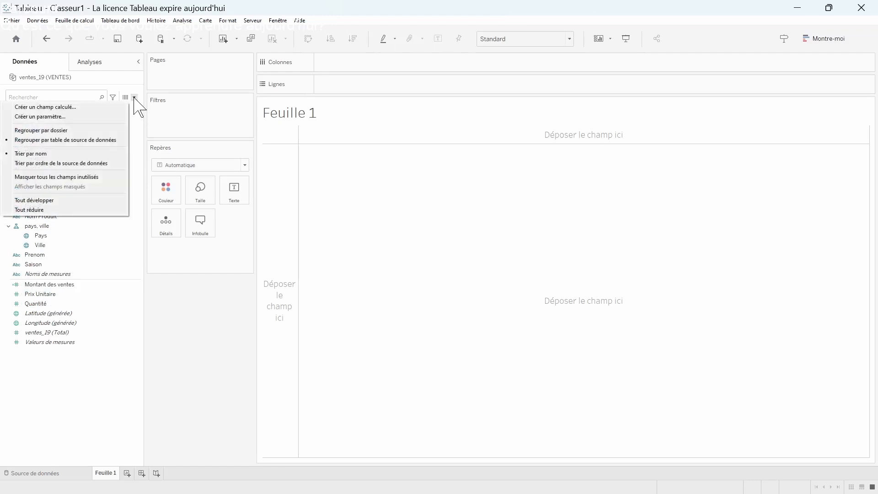
click(84, 107)
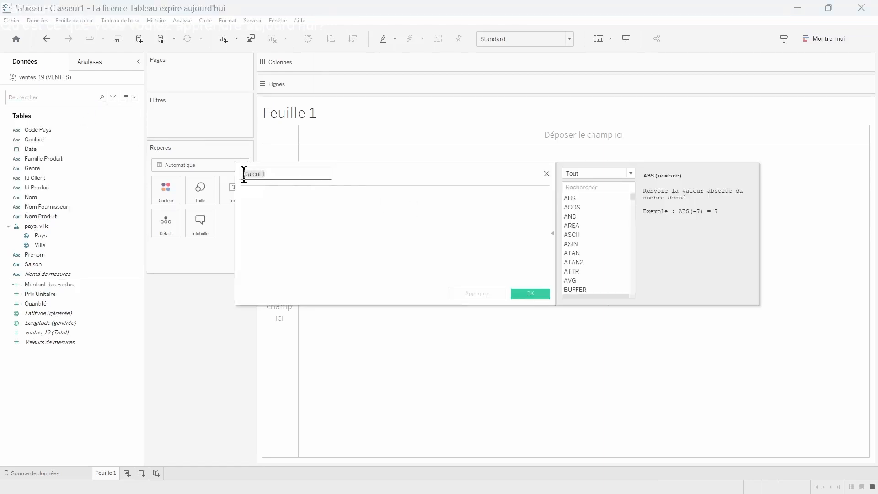
text(Nombre de clients)
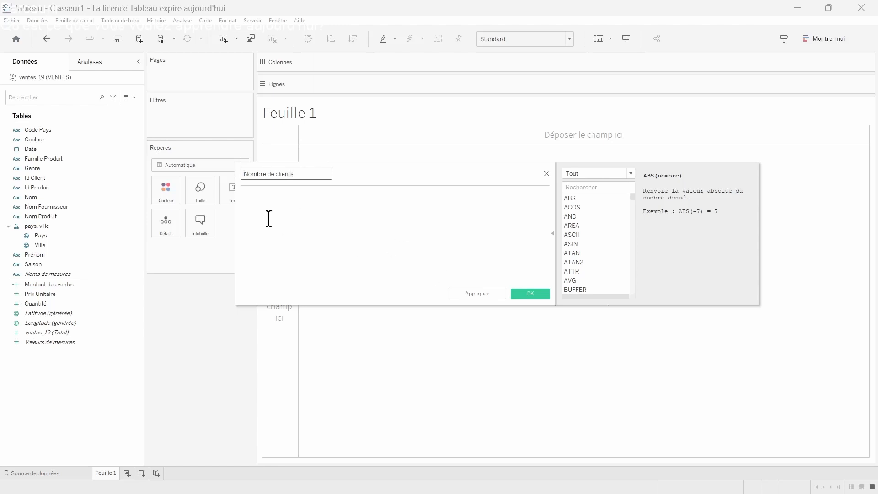
click(280, 211)
text(coun)
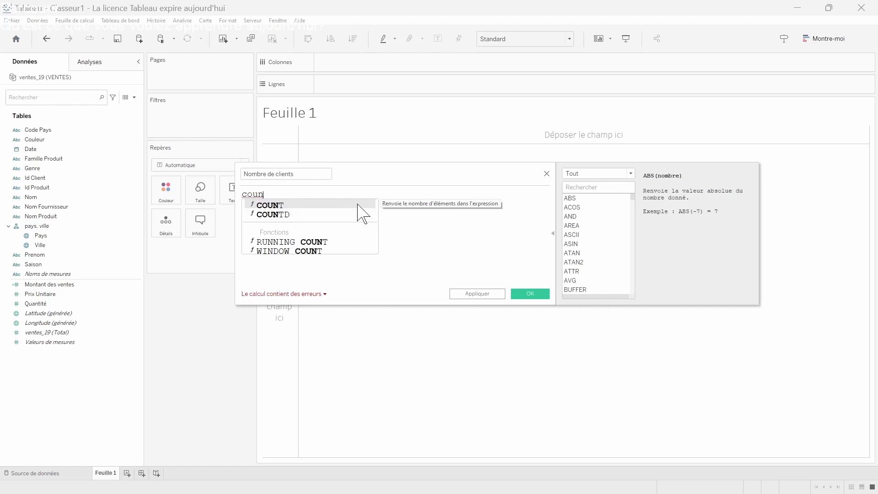
click(292, 204)
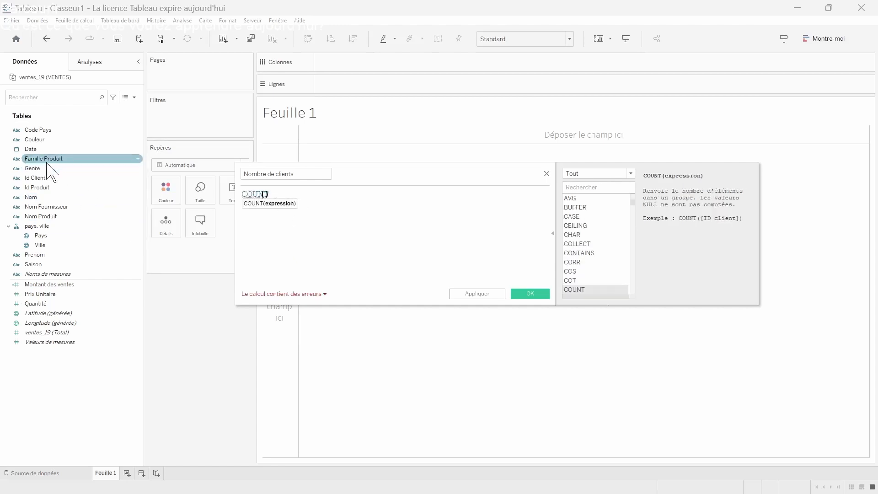
- Complete the Nombre de clients formula as COUNT([Id Client]) and save the calculated field
drag(41, 179, 267, 191)
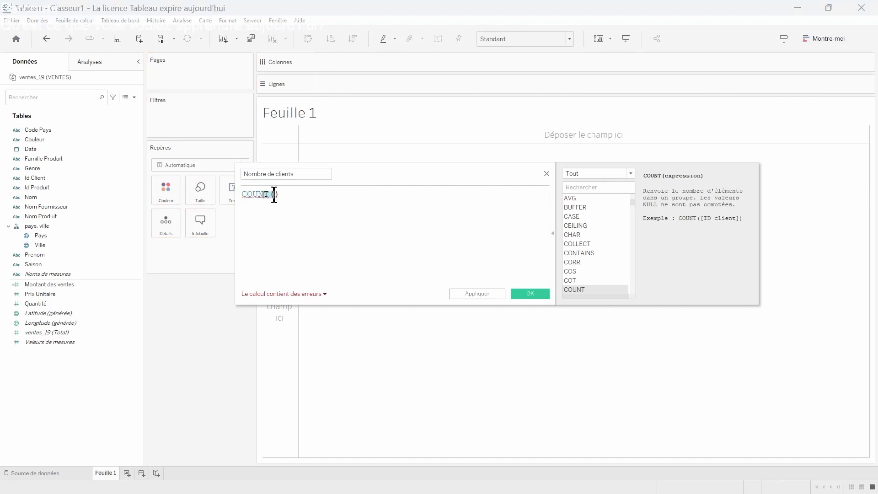
click(271, 195)
click(271, 194)
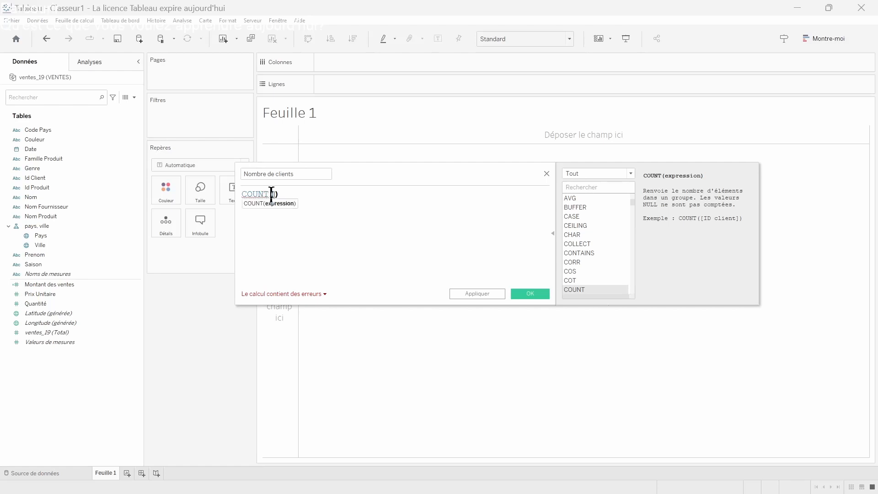
text(id)
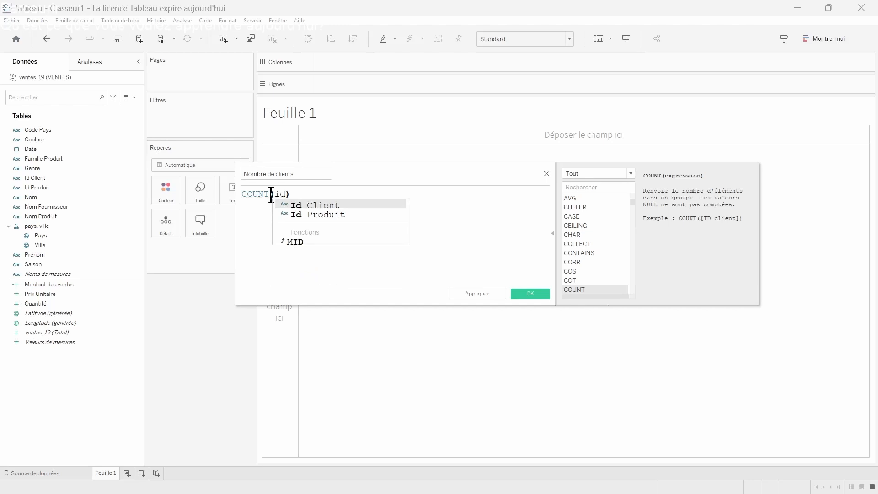
click(329, 206)
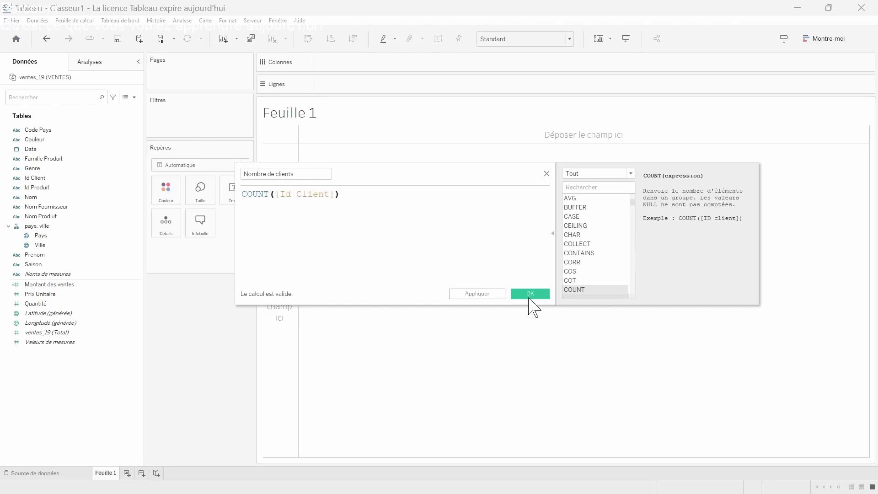
click(530, 294)
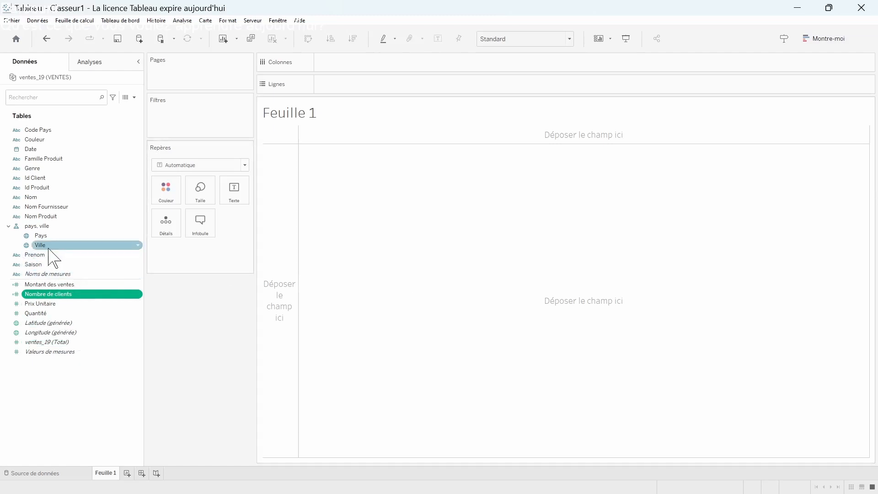
- Build a horizontal bar chart of Montant des ventes by Saison on Feuille 1 using the recommended chart type
click(61, 264)
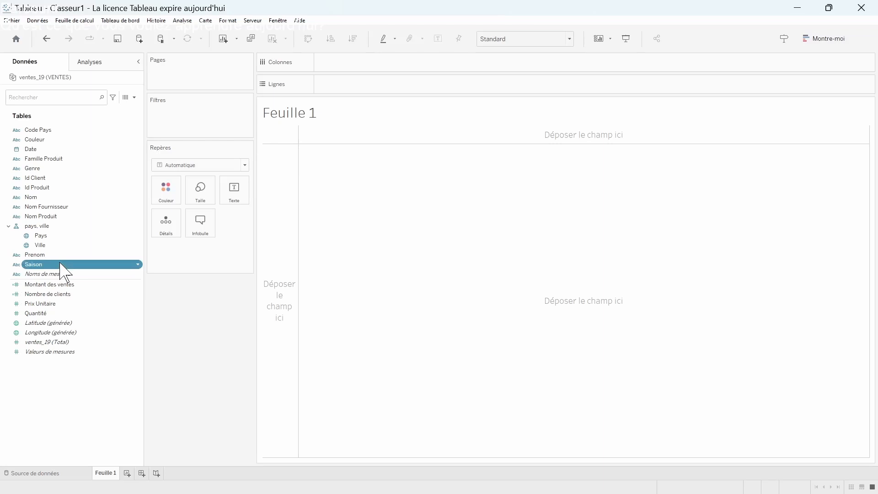
ctrl+click(62, 286)
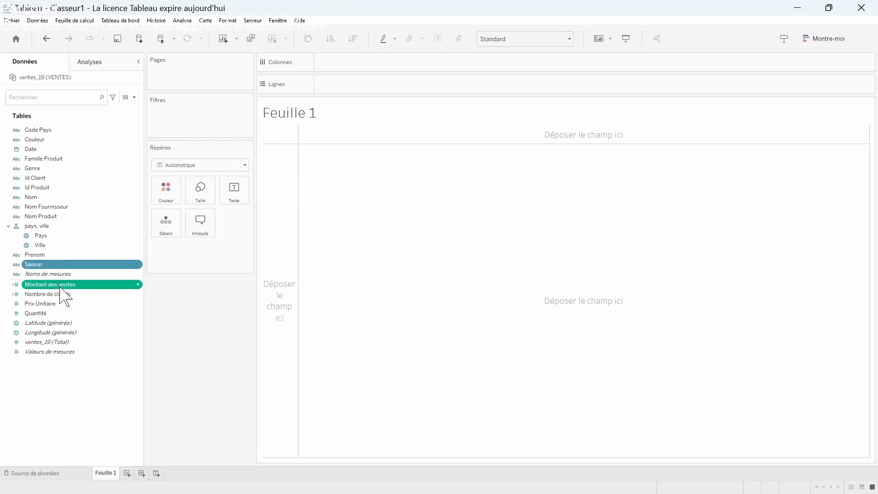
click(818, 40)
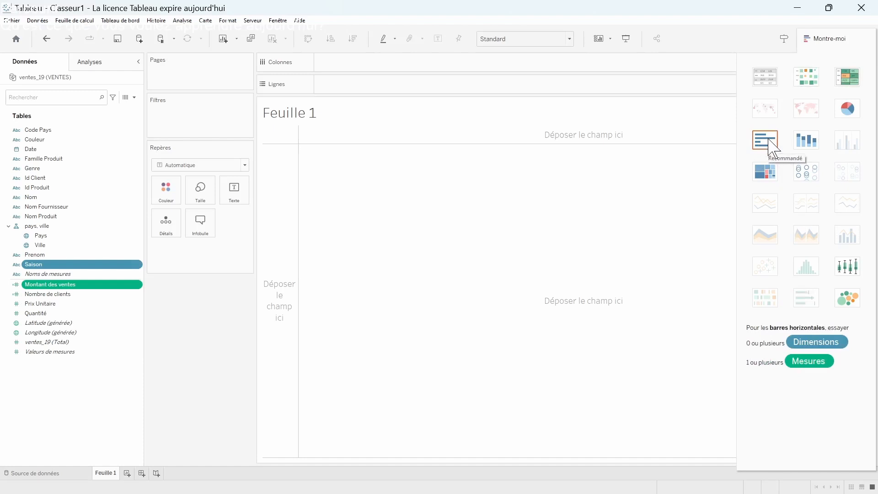
click(769, 146)
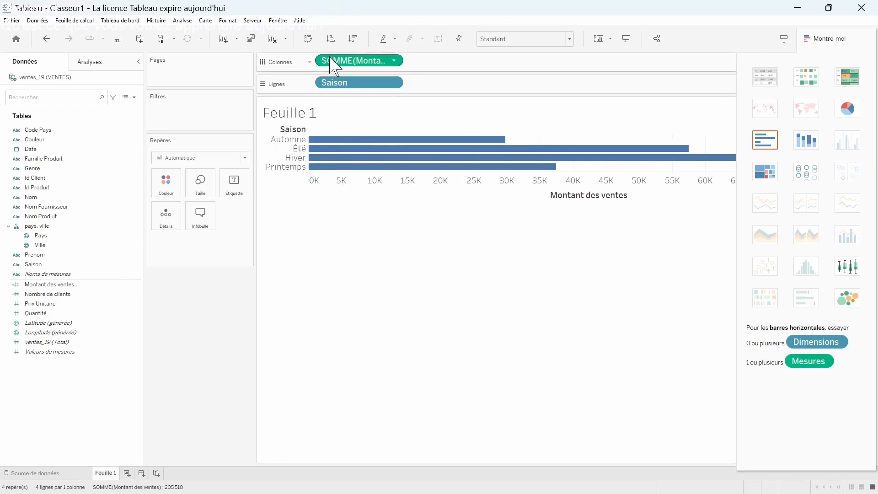
- Swap the rows and columns to get vertical bars by Saison, and sort them in ascending order of Montant des ventes
click(308, 38)
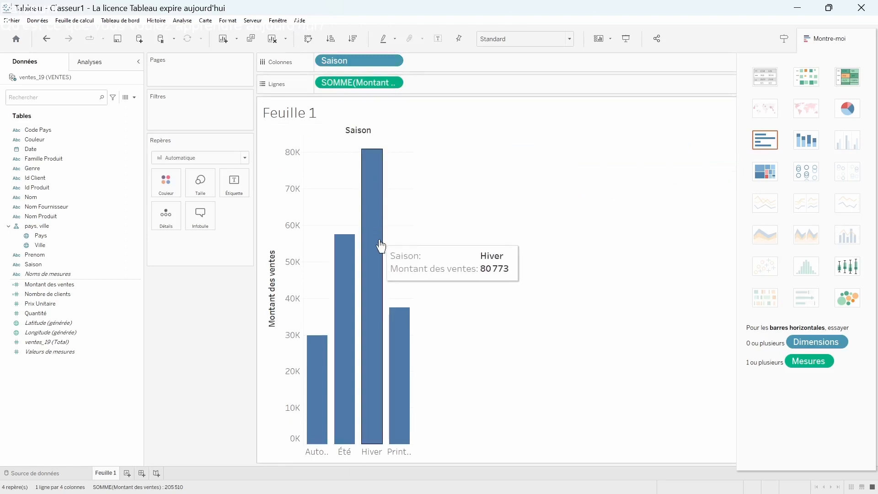
click(331, 39)
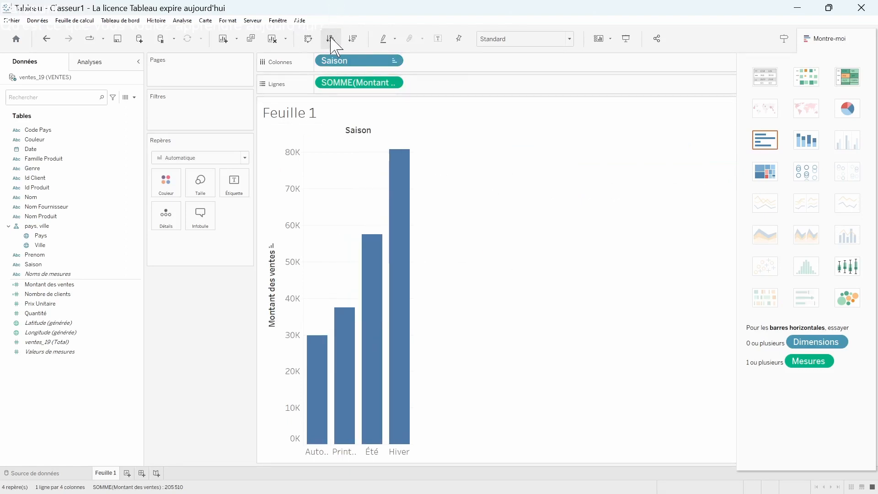
mouse_move(325, 359)
mouse_move(402, 402)
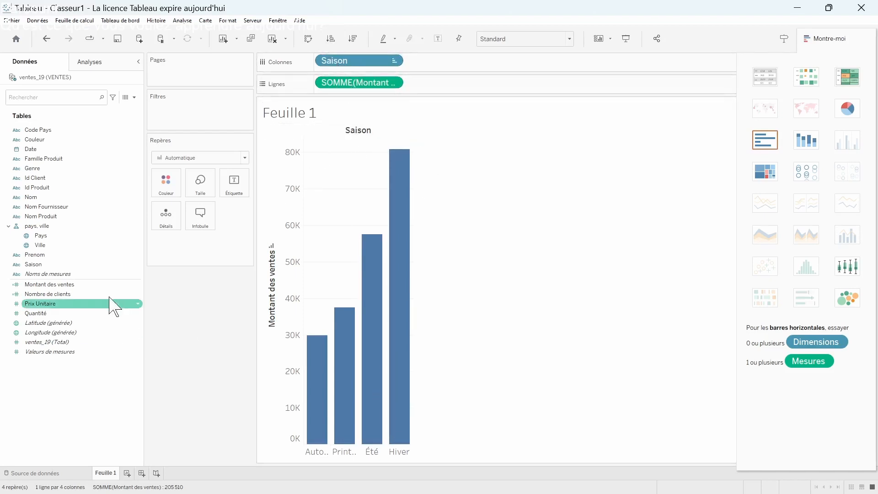
- Colour the season bars by Montant des ventes and hide the chart type recommendations
mouse_move(44, 286)
mouse_down()
mouse_move(118, 242)
mouse_move(166, 185)
mouse_up()
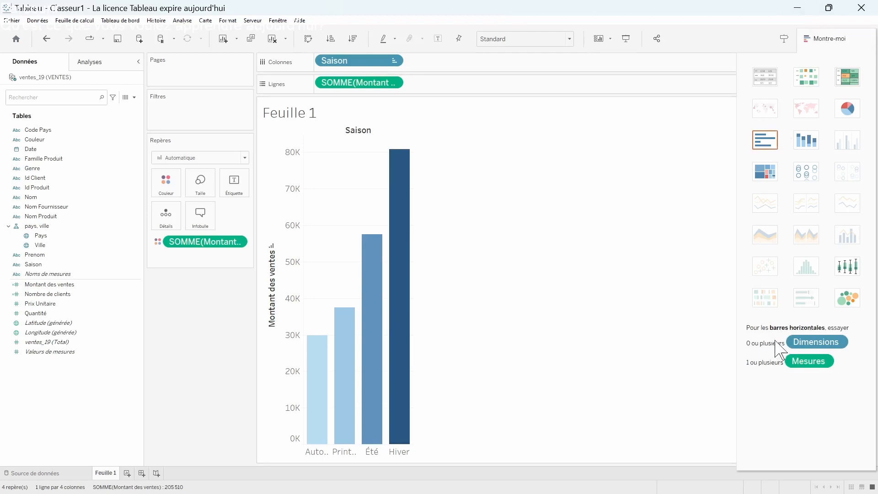
click(825, 40)
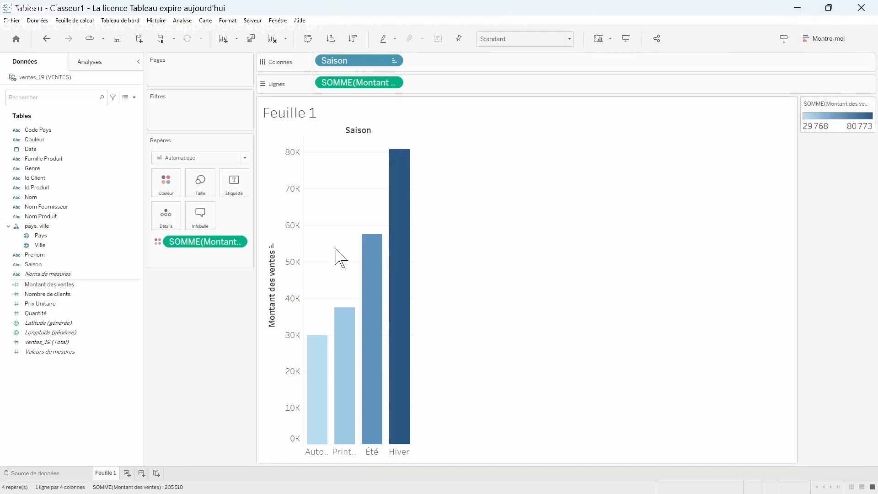
mouse_move(339, 404)
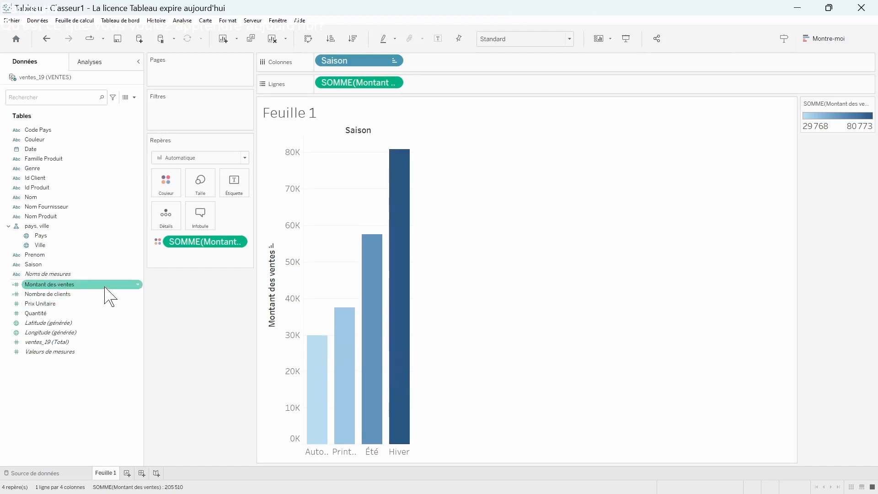
- Set the default number format of Montant des ventes to Devise (standard) with the français (France) locale
click(137, 285)
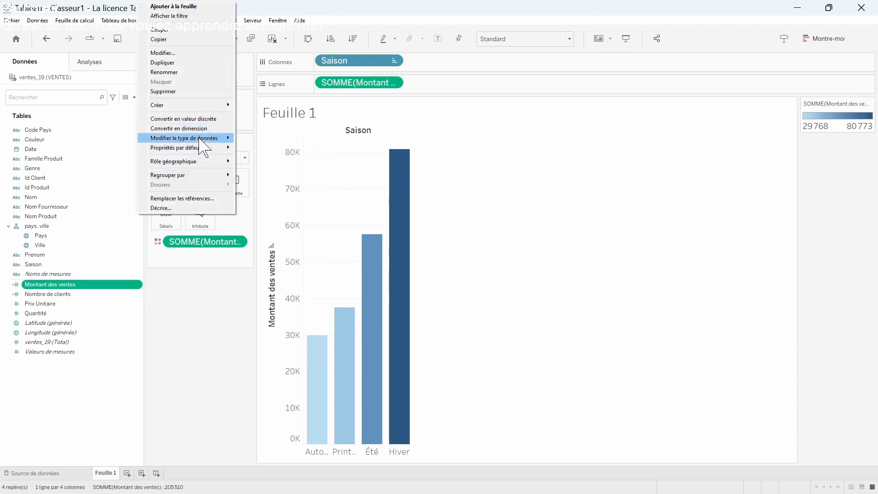
mouse_move(214, 138)
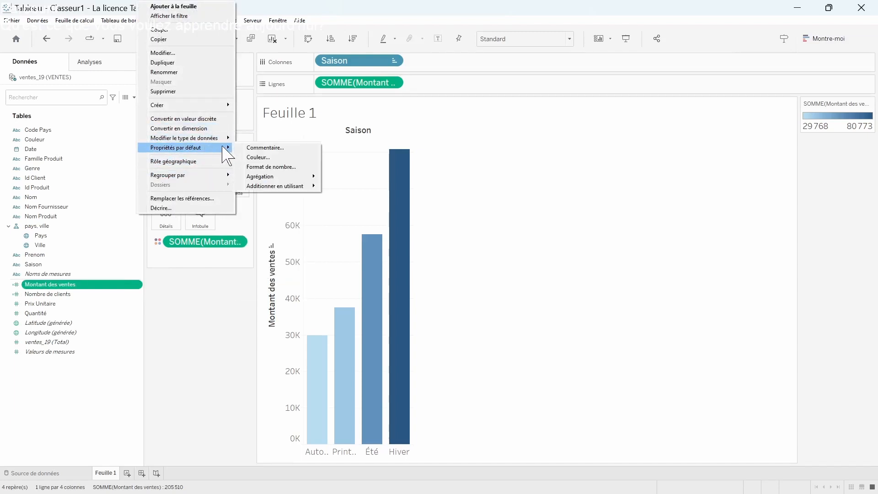
click(271, 167)
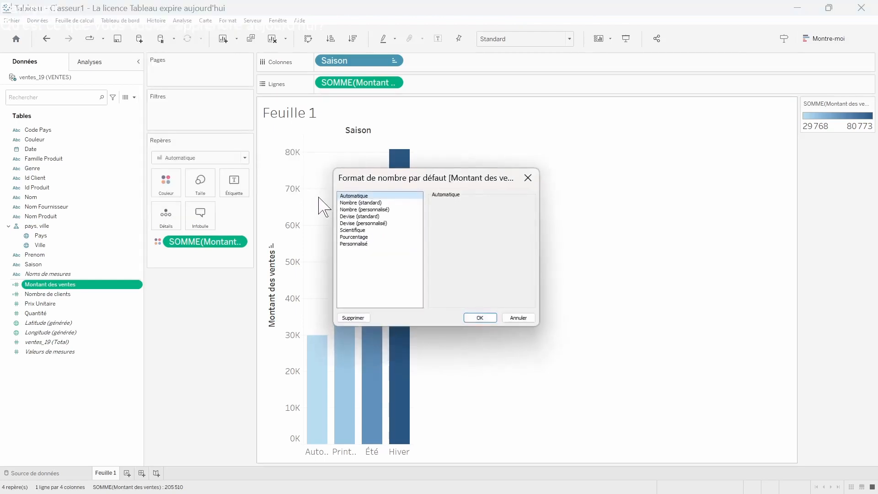
click(347, 216)
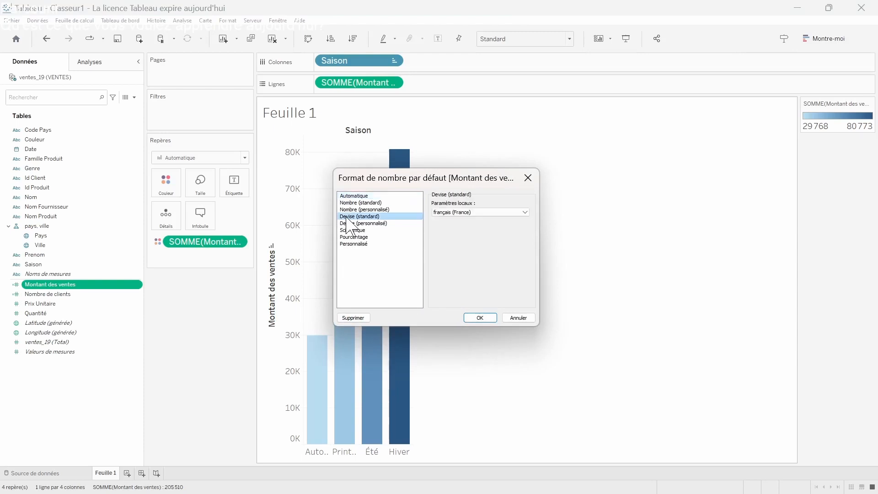
click(347, 223)
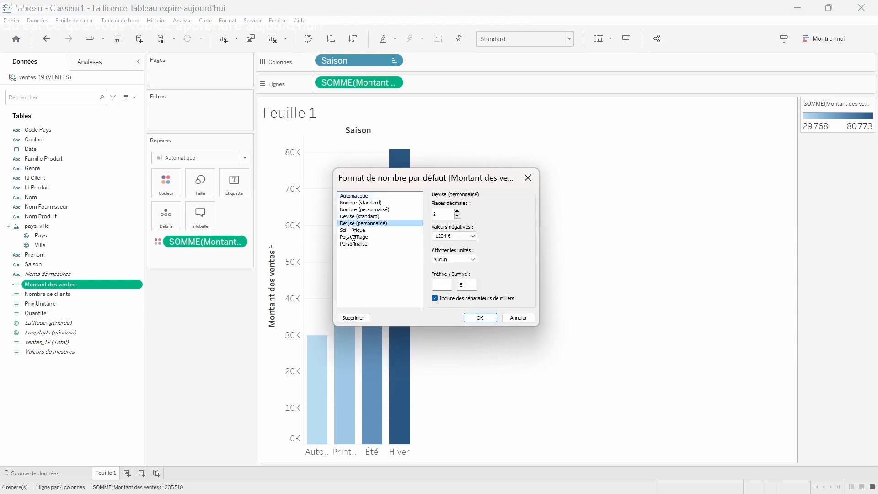
click(350, 217)
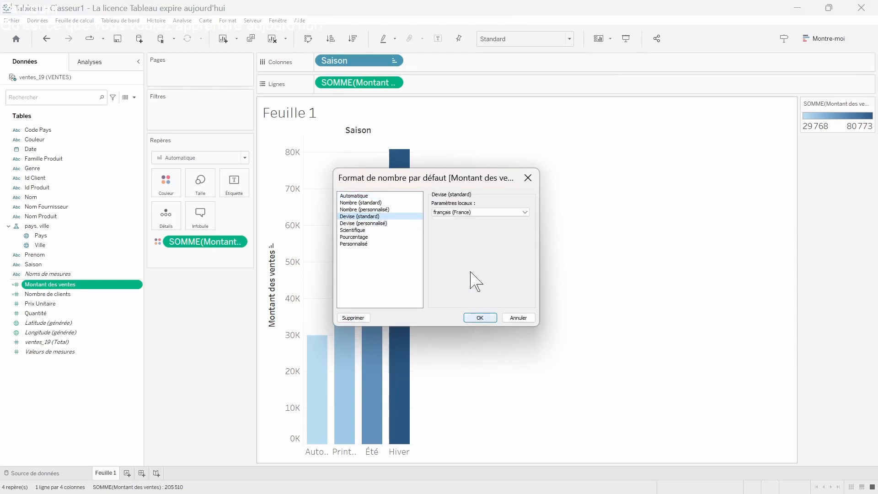
click(479, 317)
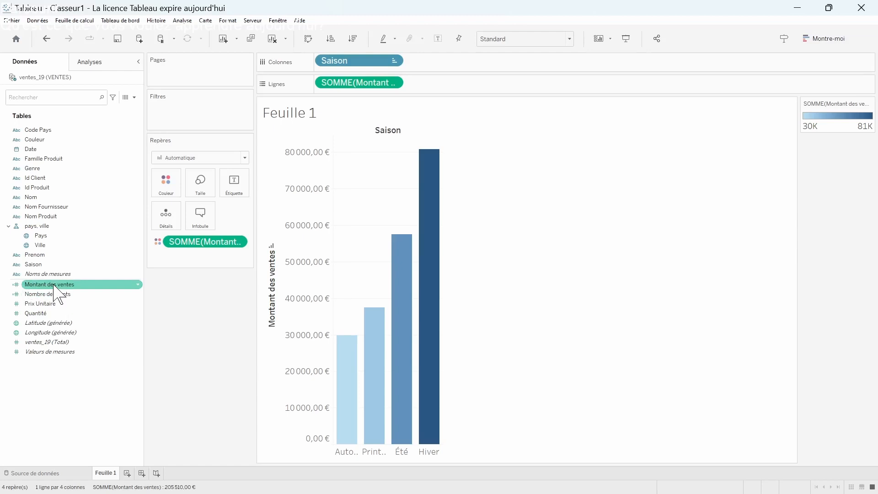
- Label the season bars with the sum of Quantité instead of Montant des ventes
drag(55, 286, 234, 185)
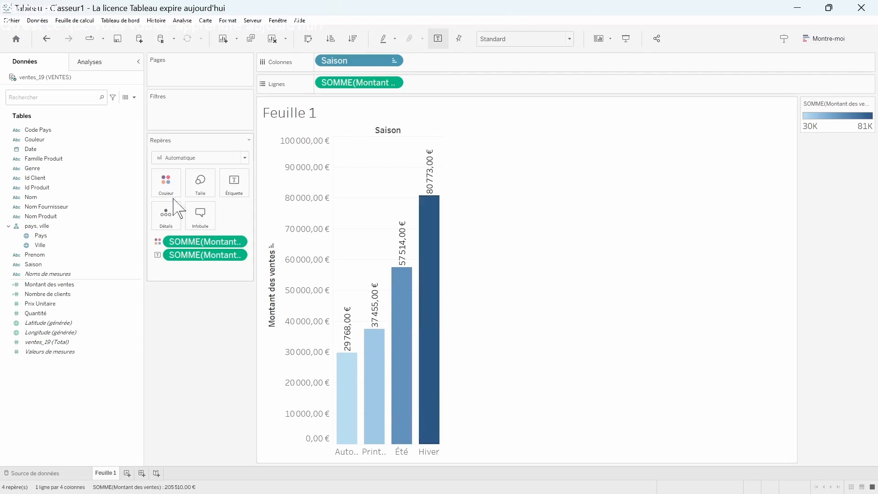
click(46, 39)
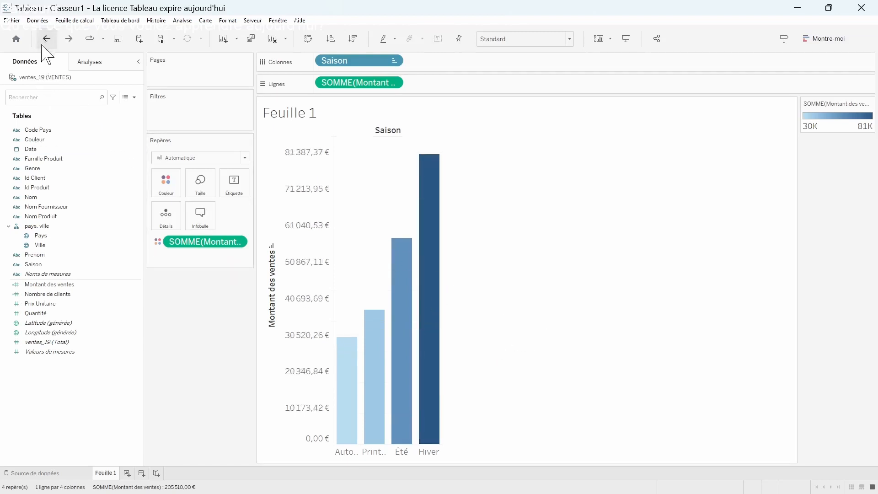
drag(50, 309, 231, 181)
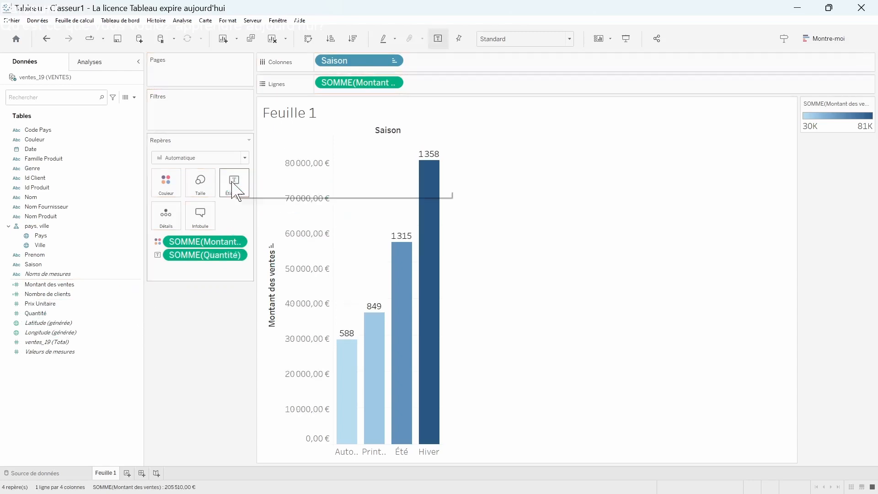
mouse_move(355, 346)
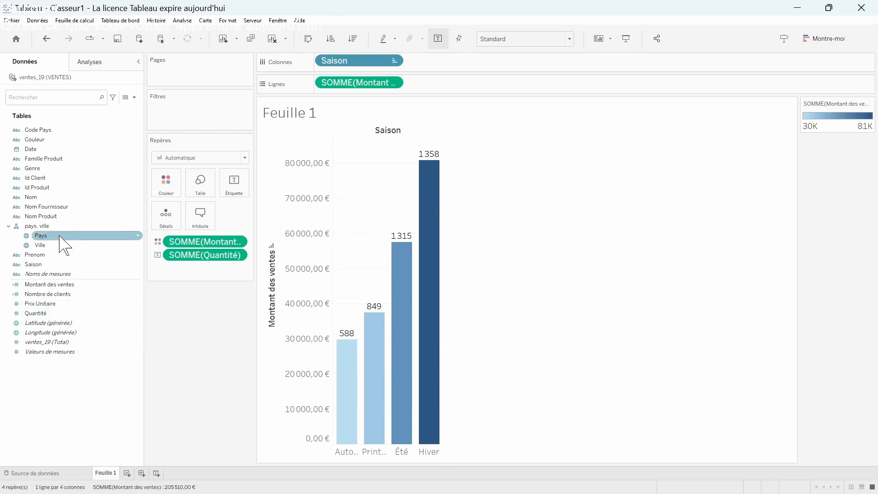
- Add a Pays filter to the sheet with every country from Cameroun to USA selected
drag(58, 236, 193, 109)
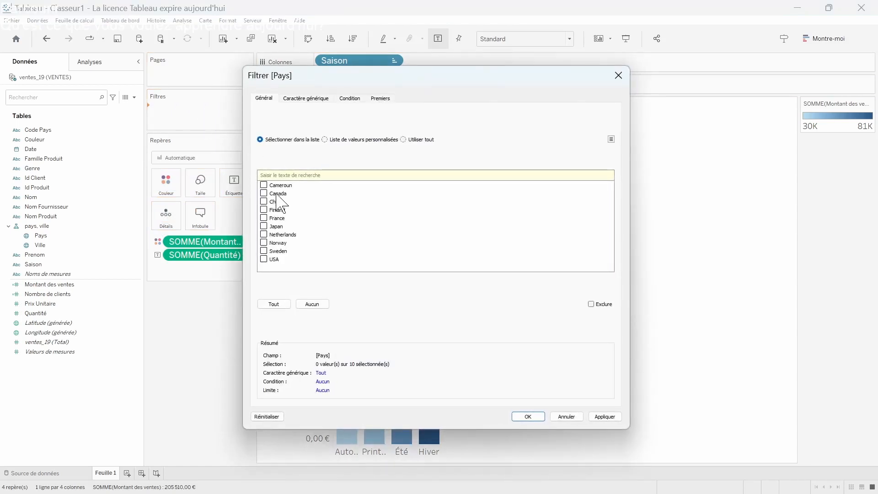
click(264, 185)
click(265, 193)
click(264, 202)
click(265, 210)
click(265, 218)
click(264, 226)
click(265, 234)
click(265, 243)
click(264, 251)
click(529, 416)
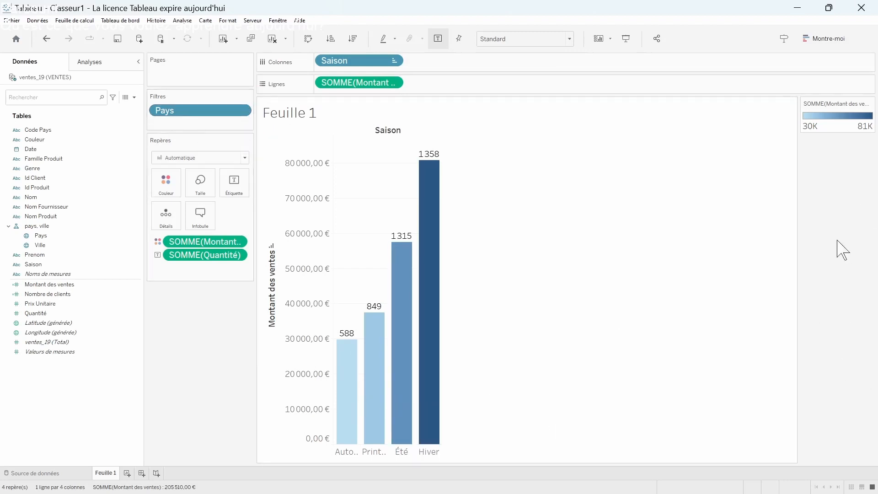
- Display the Pays filter control next to the chart and try excluding and restoring Canada, China and Finland
click(242, 110)
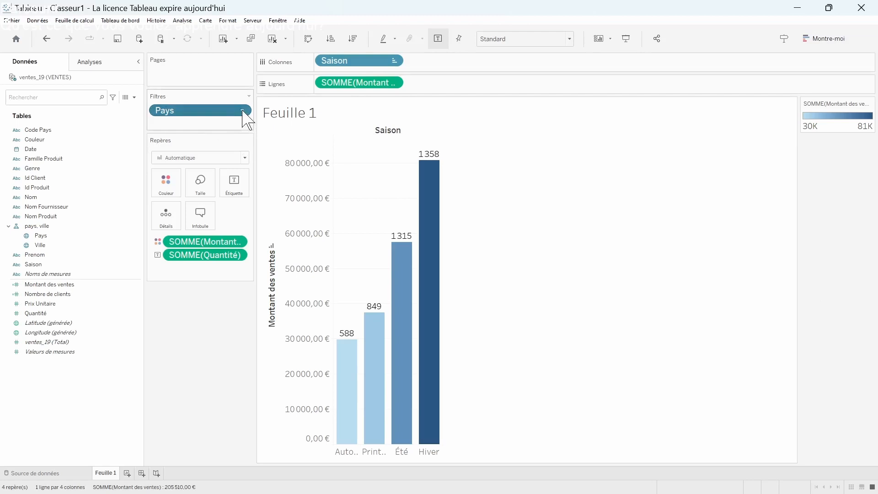
click(218, 136)
click(808, 143)
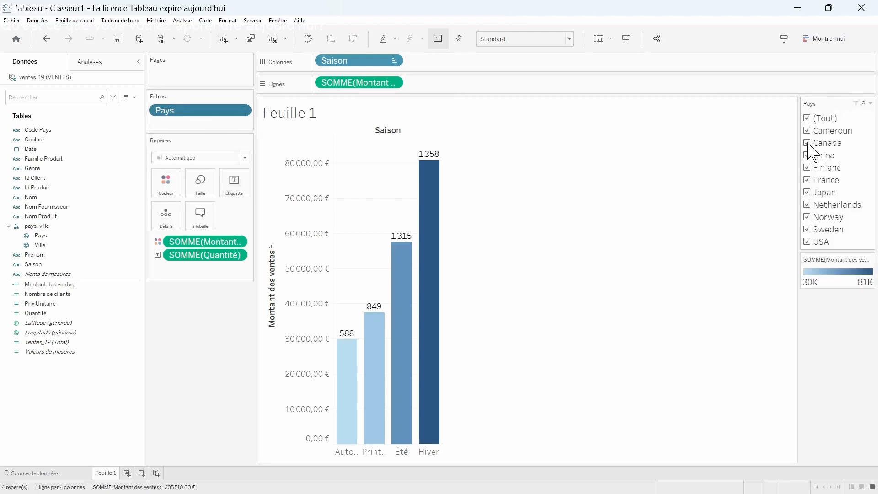
click(807, 155)
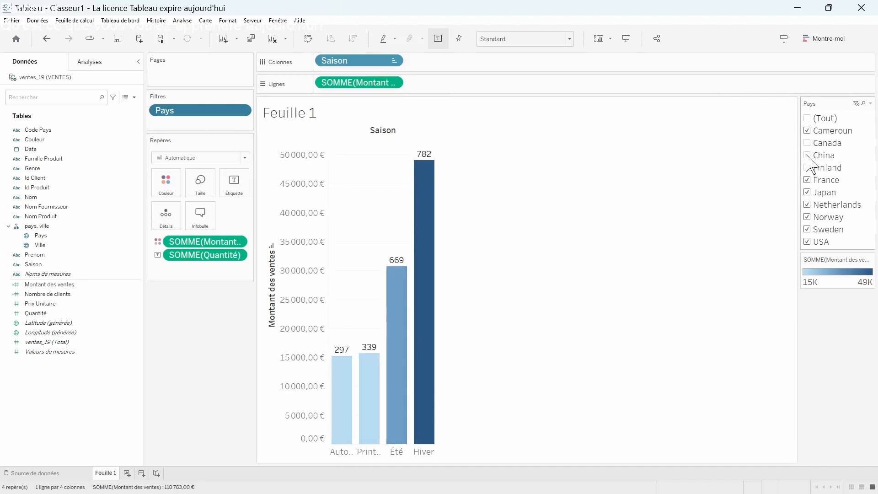
click(807, 143)
click(807, 155)
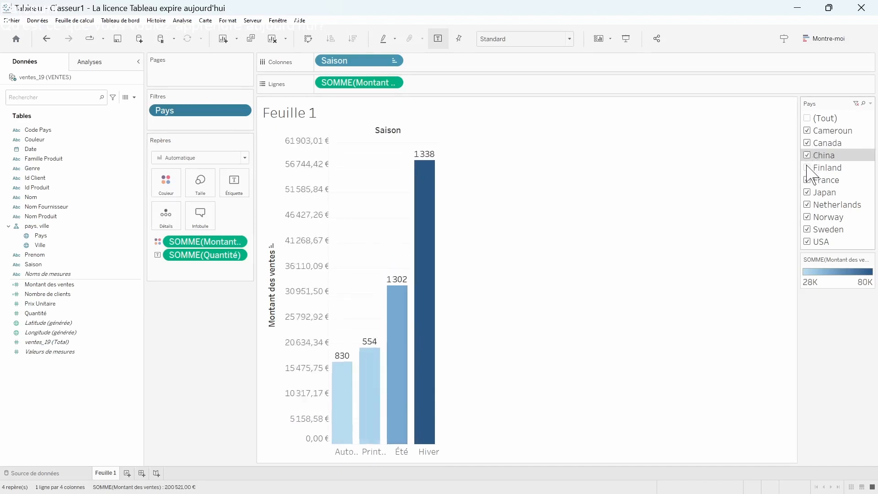
- Move the Pays filter control below the Repères card and test it by excluding and restoring Japan, France and Canada
drag(826, 102, 212, 309)
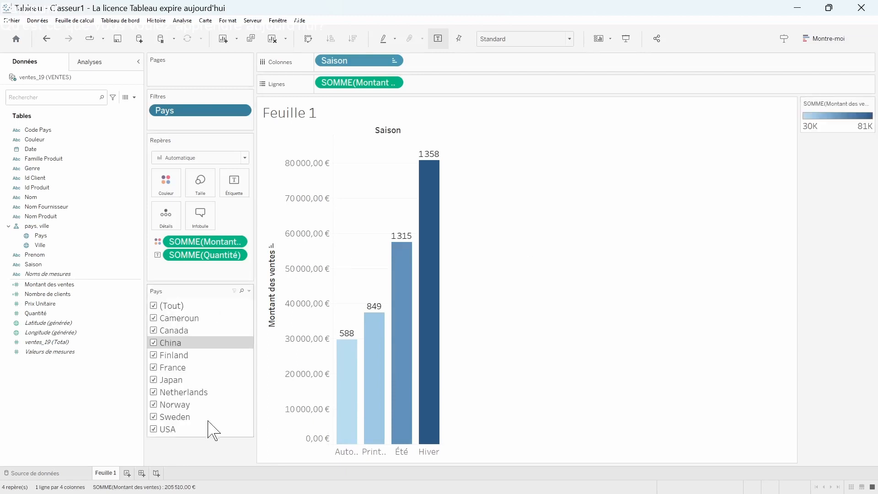
click(154, 380)
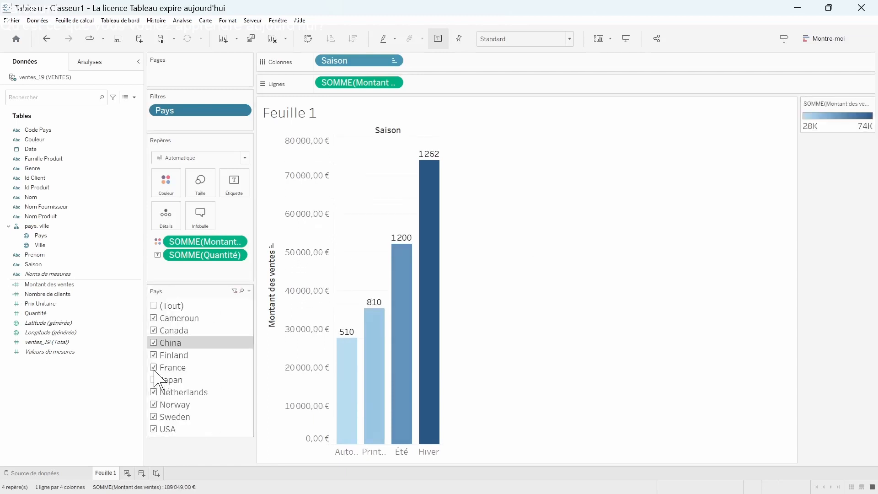
click(154, 379)
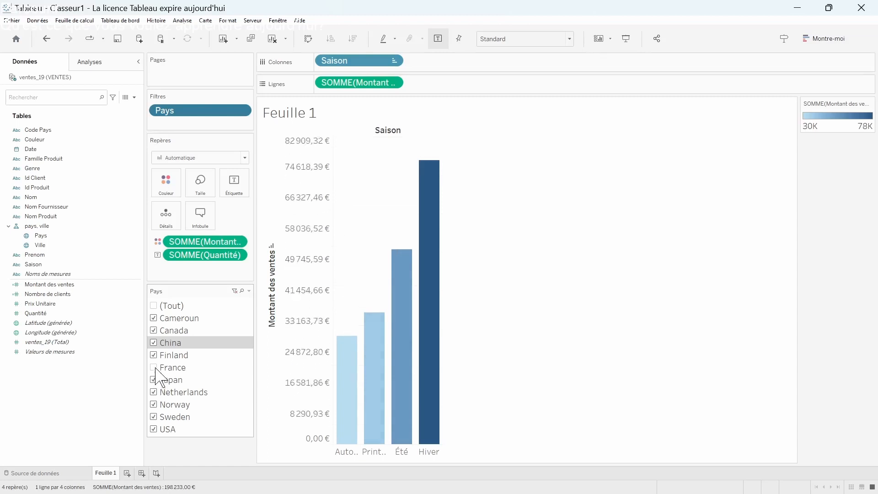
click(155, 332)
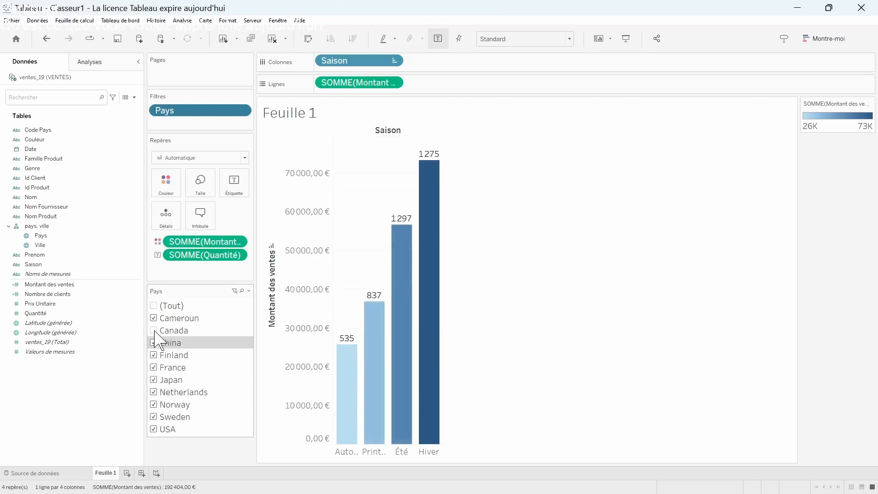
click(155, 326)
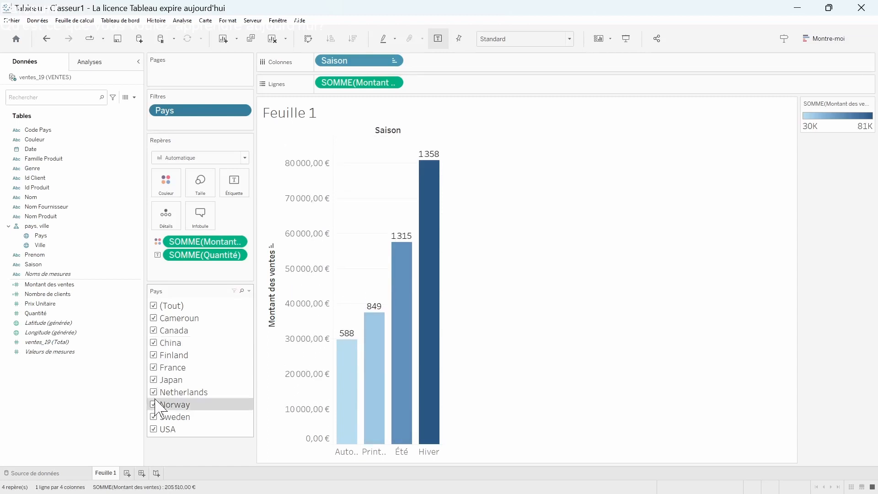
click(154, 368)
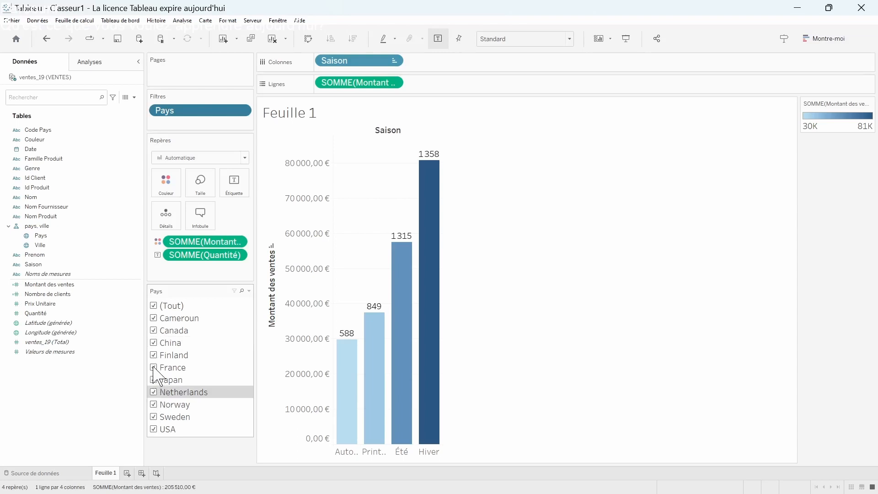
click(154, 369)
- Rename the Feuille 1 sheet as "Montant des ventes par saison" and add a new blank worksheet
right_click(105, 478)
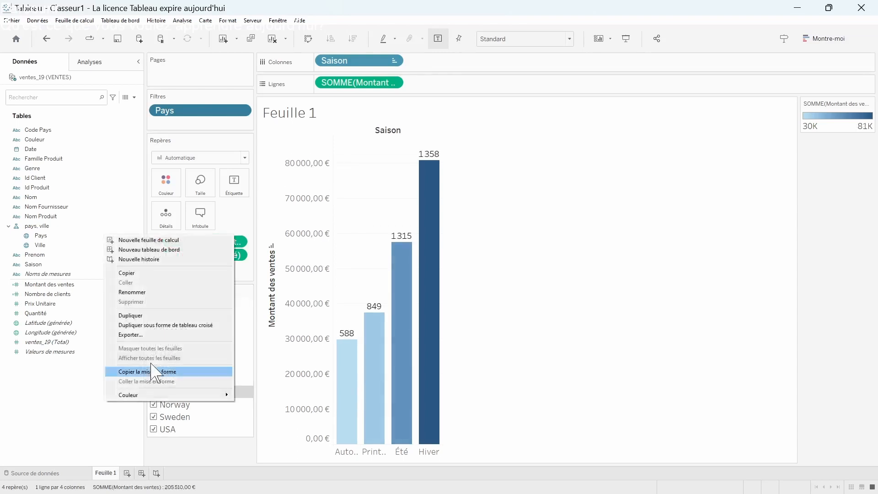
click(150, 291)
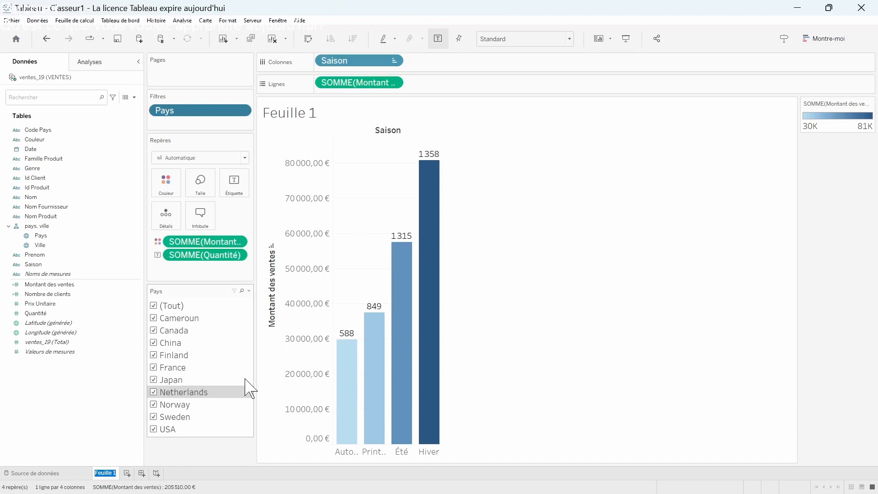
text(Montant)
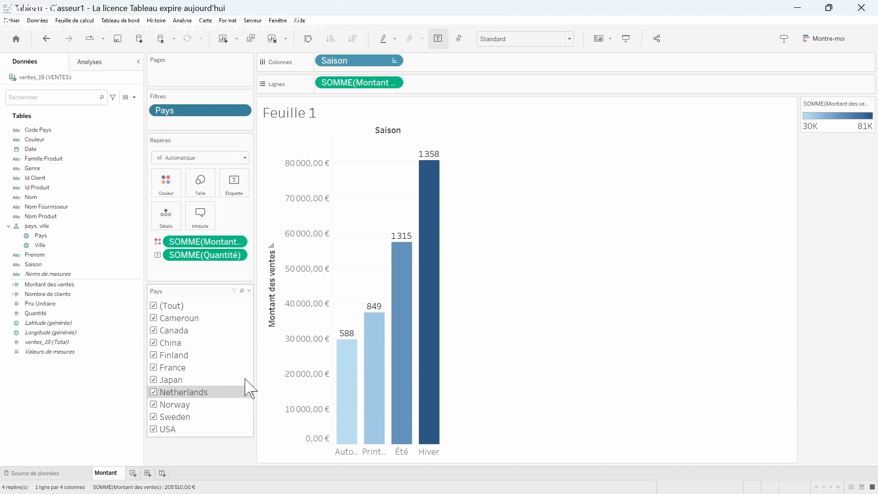
text(ces)
key(BackSpace)
key(BackSpace)
key(BackSpace)
text(des ventes)
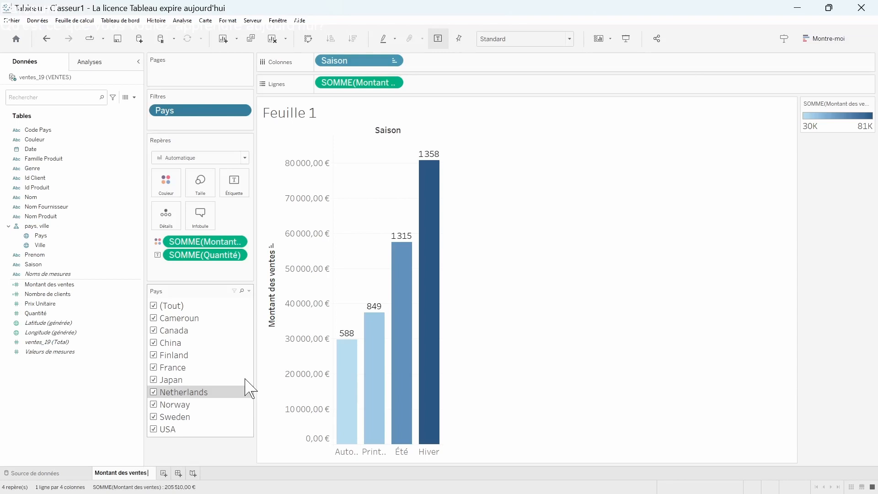
text( par saison)
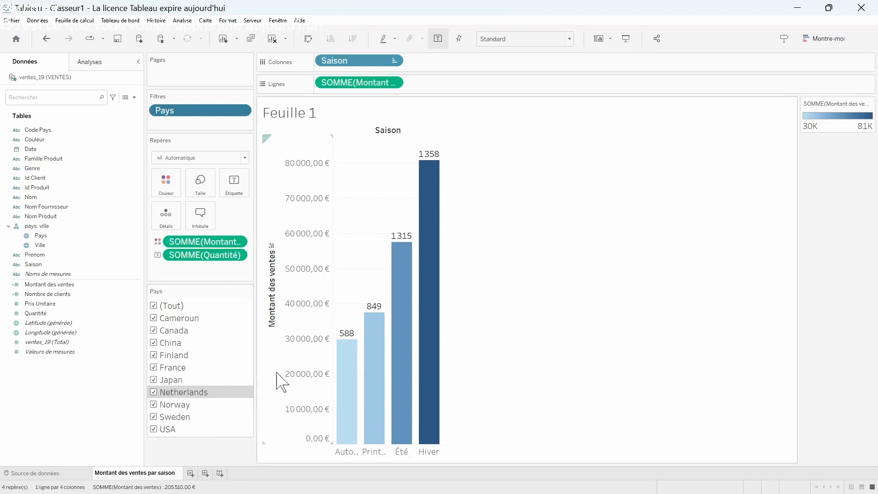
click(191, 474)
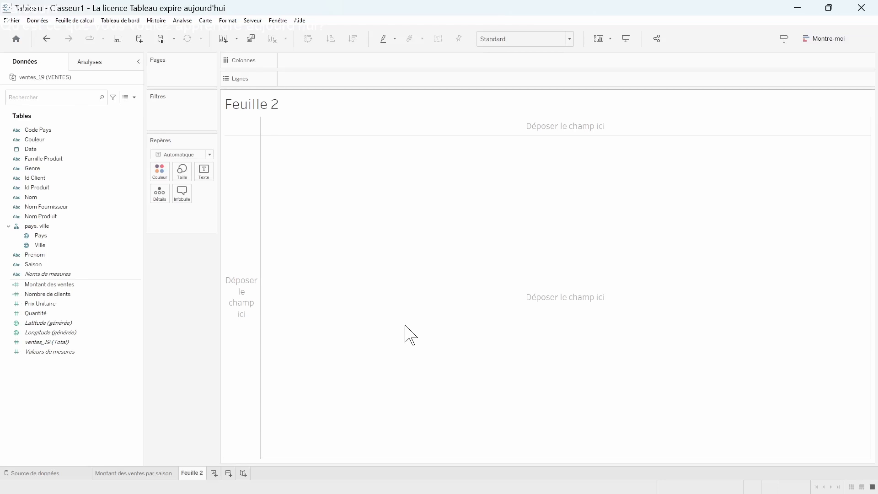
- Build a continuous line chart of Montant des ventes by Date on Feuille 2 and drill the date down from year to quarter
click(36, 286)
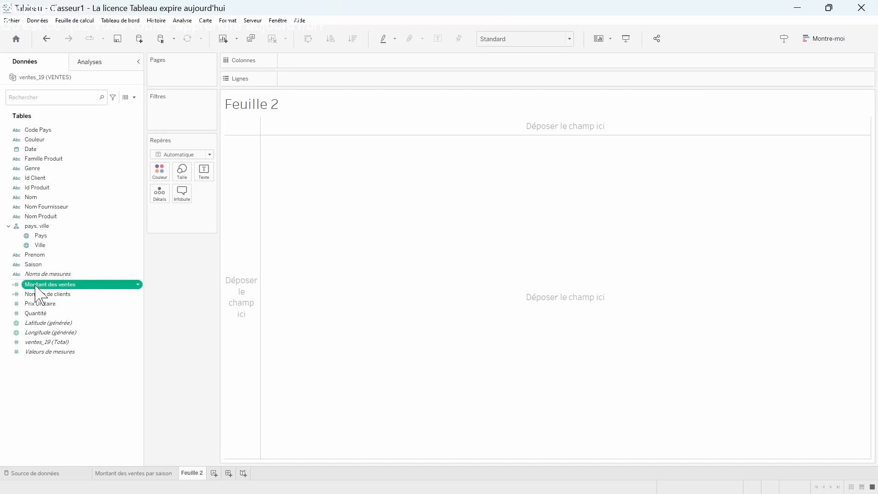
click(59, 152)
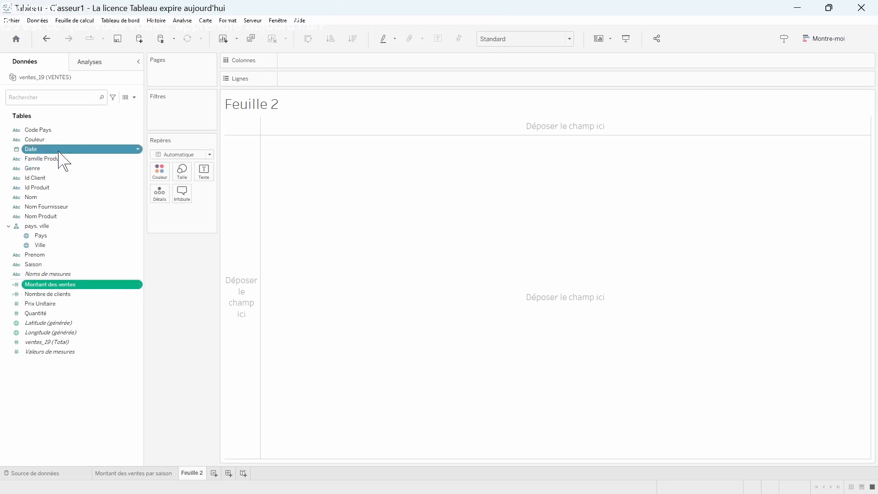
click(820, 40)
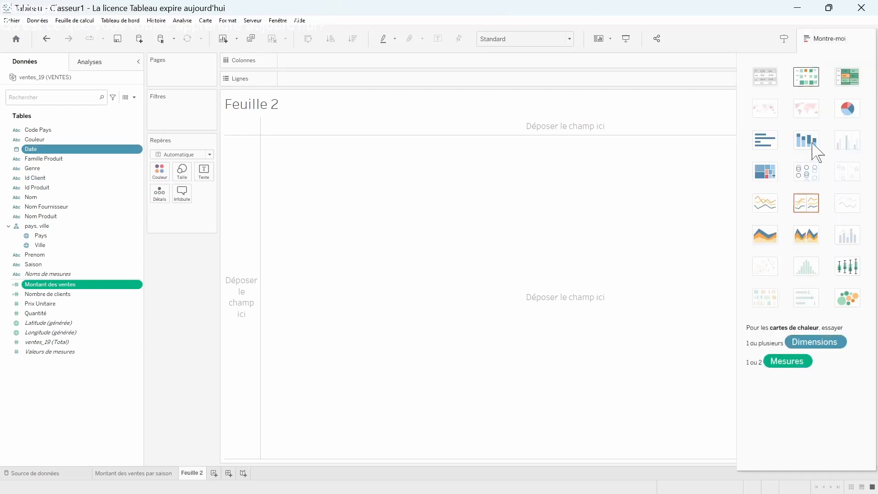
click(810, 211)
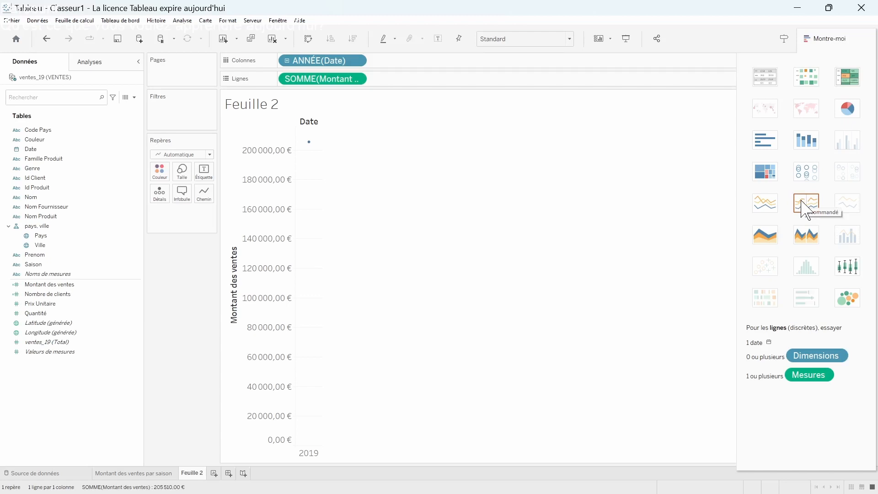
click(772, 205)
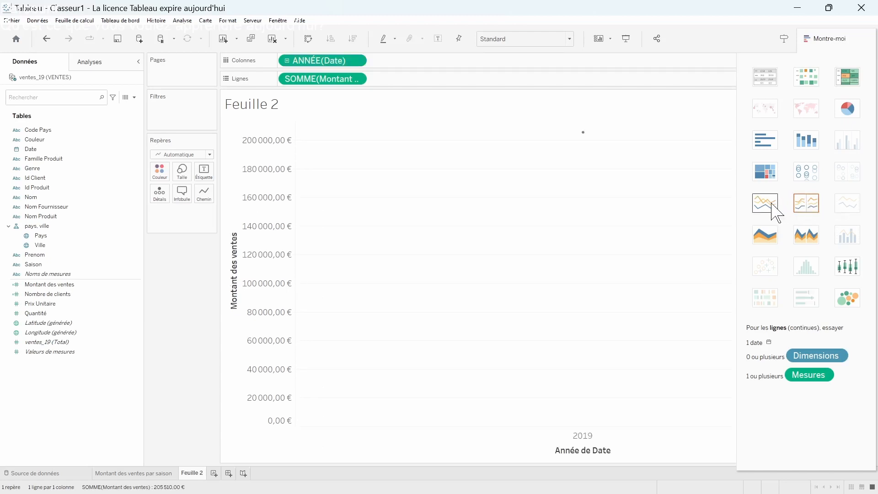
mouse_move(585, 138)
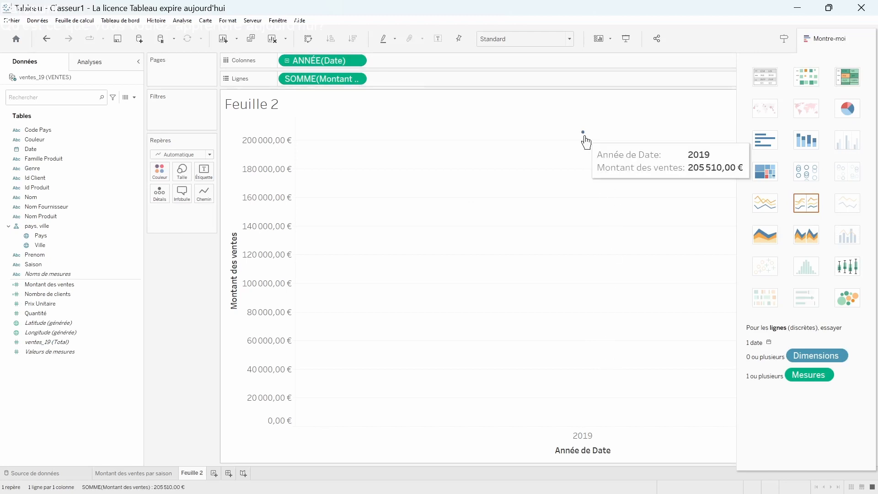
click(287, 60)
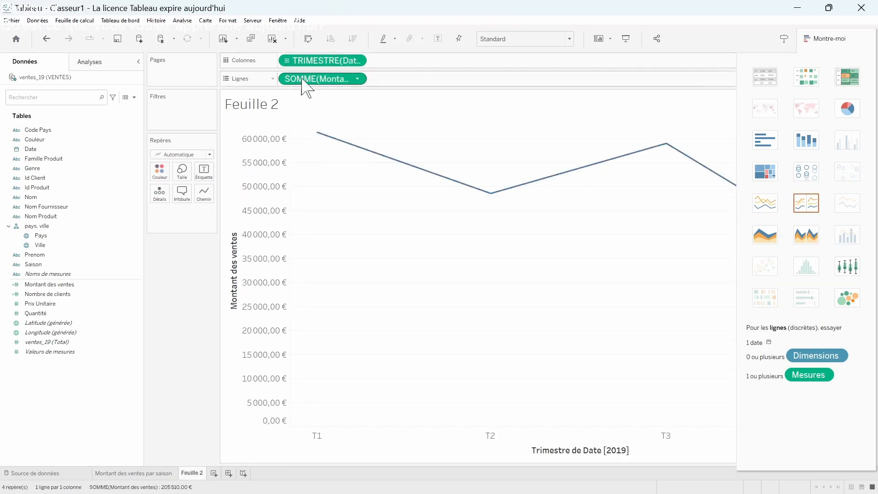
- Drill the Date field in the columns down from quarter to month and on to week
mouse_move(434, 181)
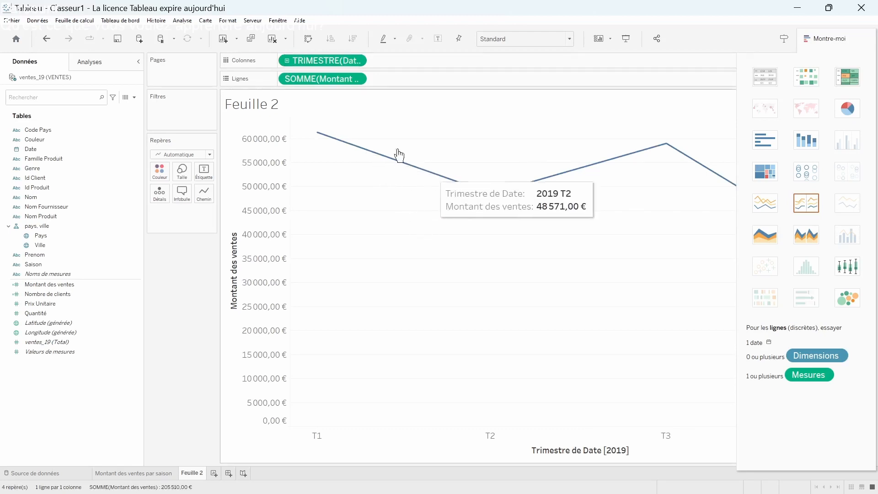
click(287, 60)
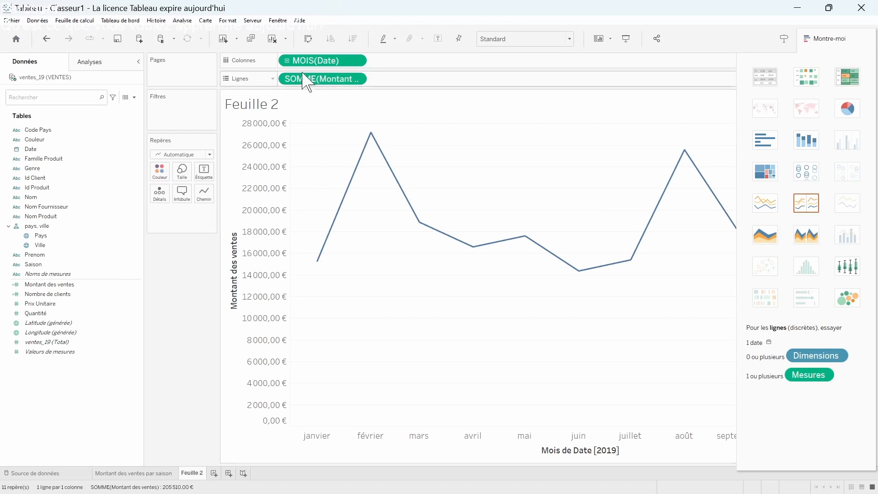
click(286, 60)
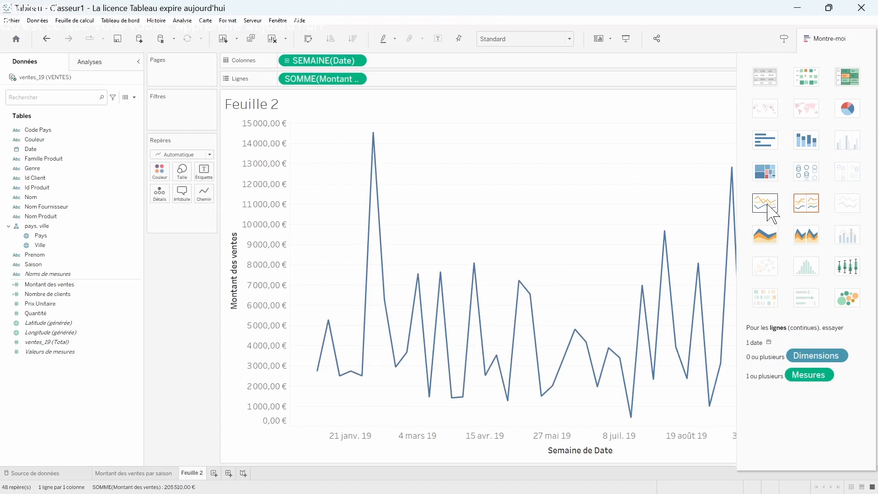
- Try the discrete line chart with Date broken down to quarters, remove the quarter level, and return to the continuous line chart
click(809, 208)
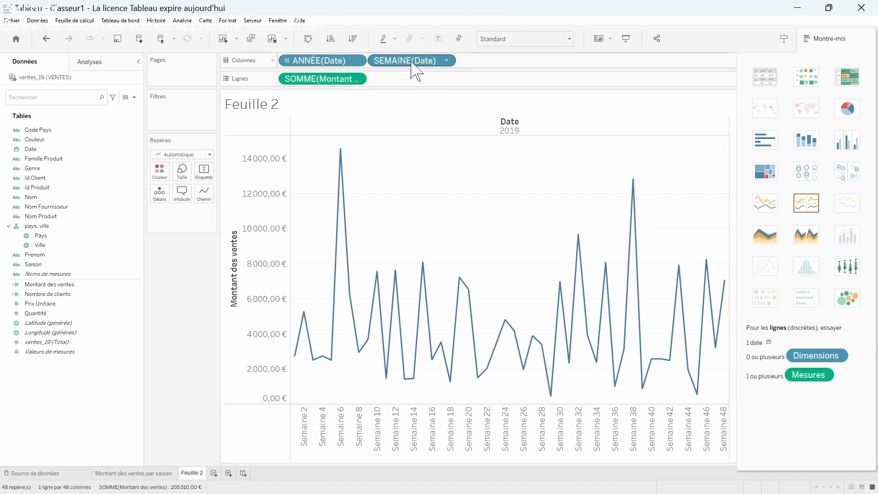
click(447, 61)
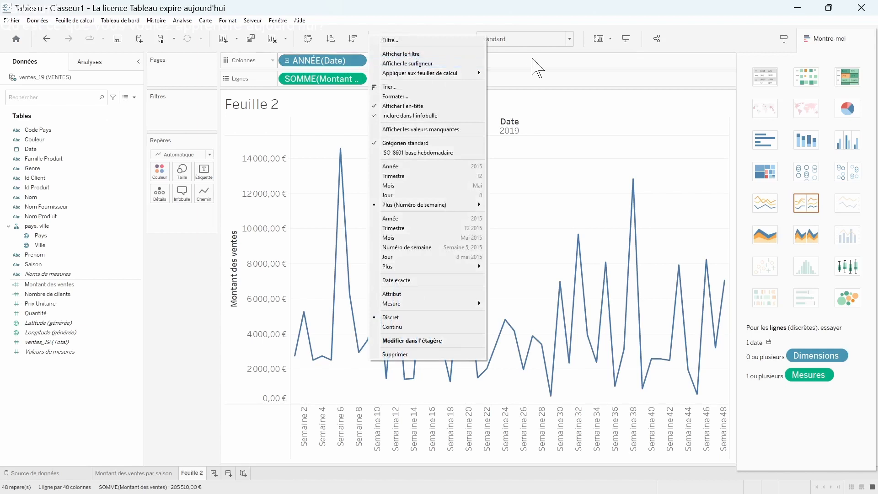
click(510, 74)
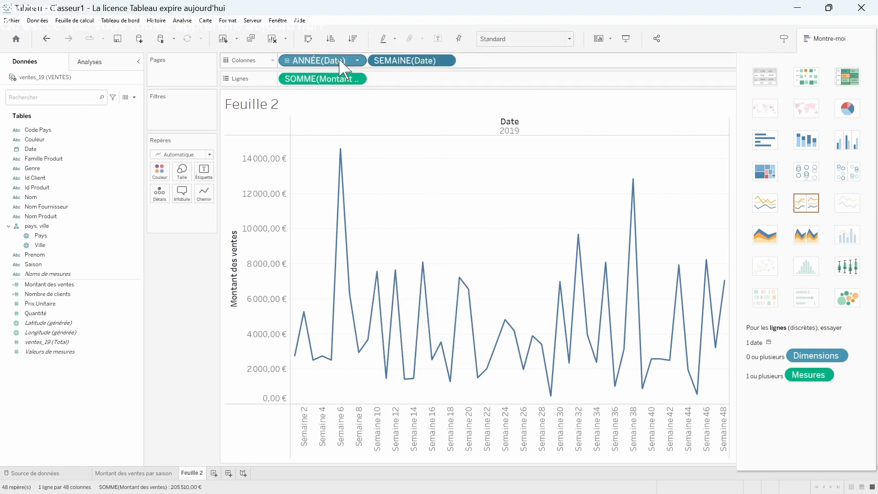
click(287, 61)
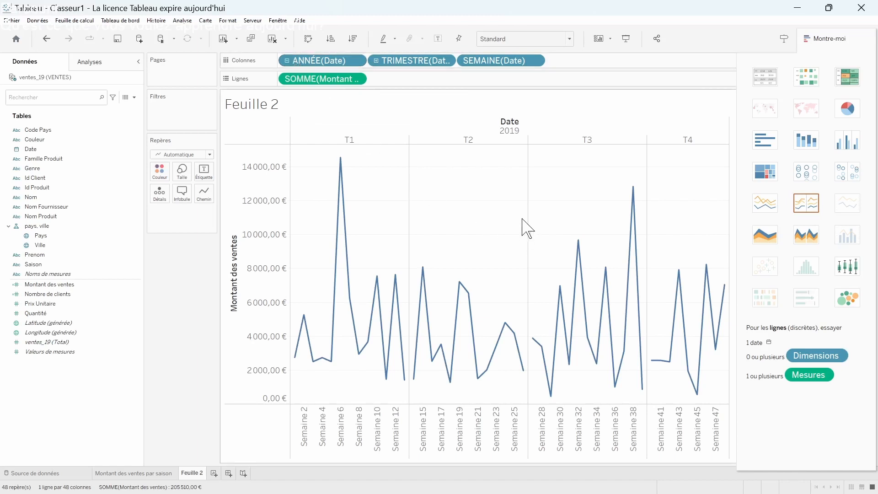
drag(400, 64, 287, 69)
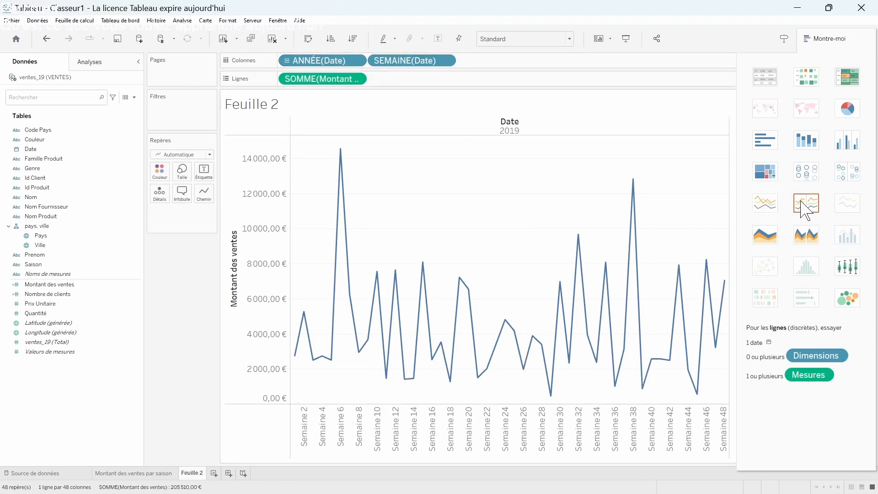
click(767, 204)
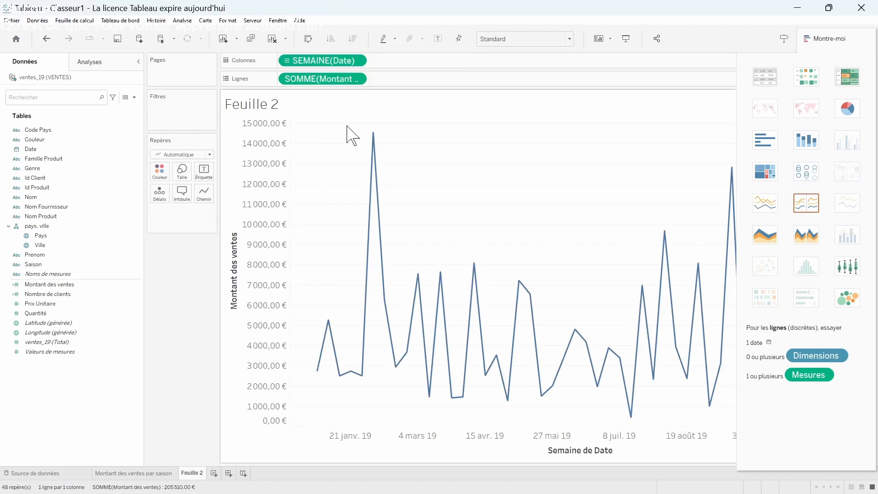
- Drill the Date field down to day and colour the sales line orange
click(287, 61)
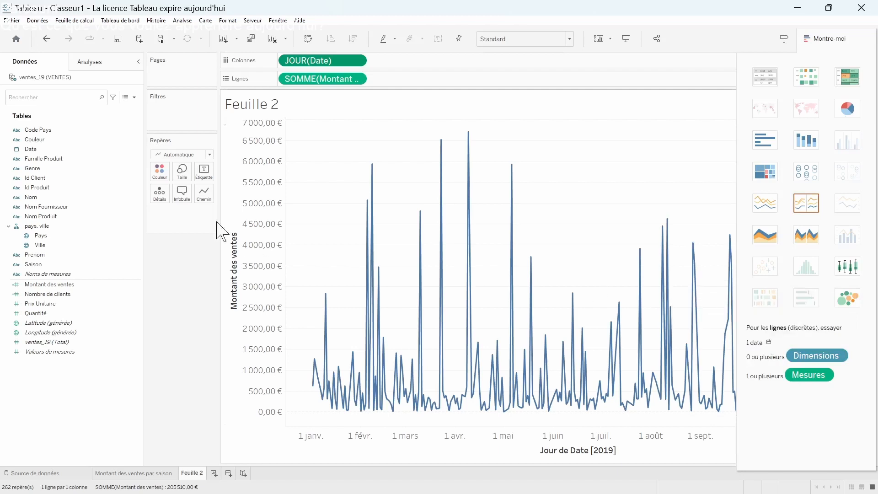
click(165, 176)
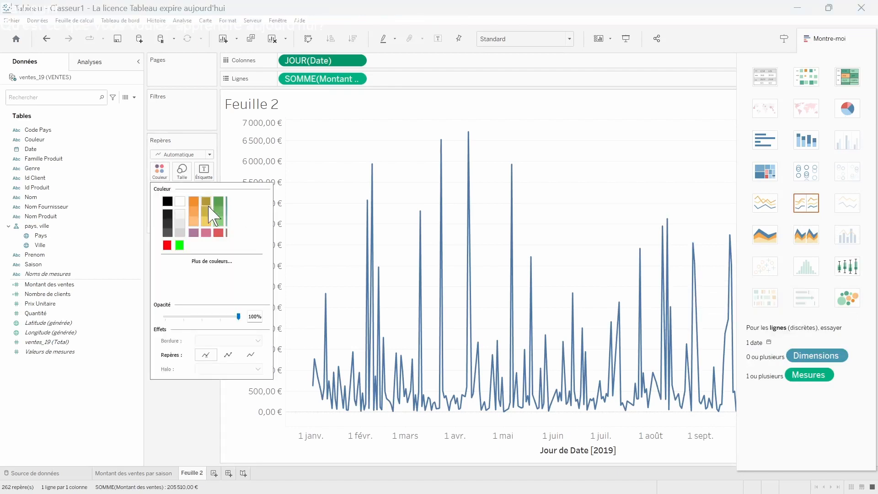
click(197, 201)
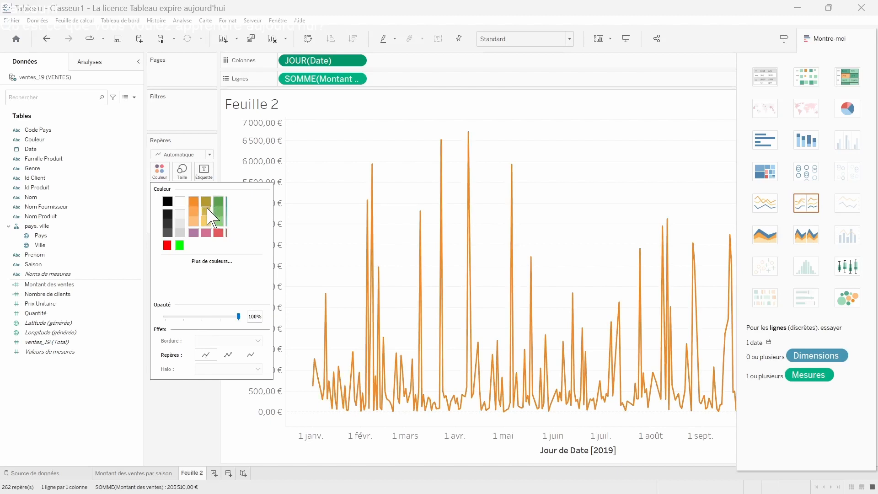
- Try a gold line colour and an average line on the daily sales chart, and undo both changes
click(208, 210)
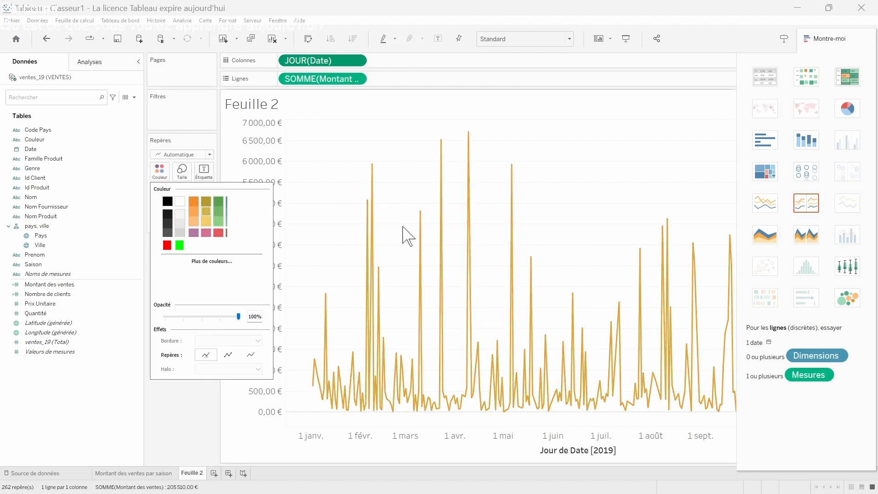
click(247, 450)
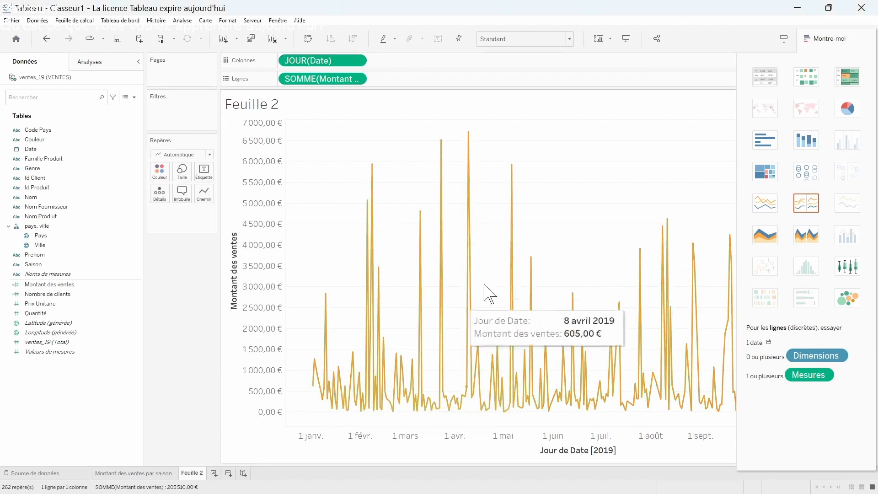
click(103, 67)
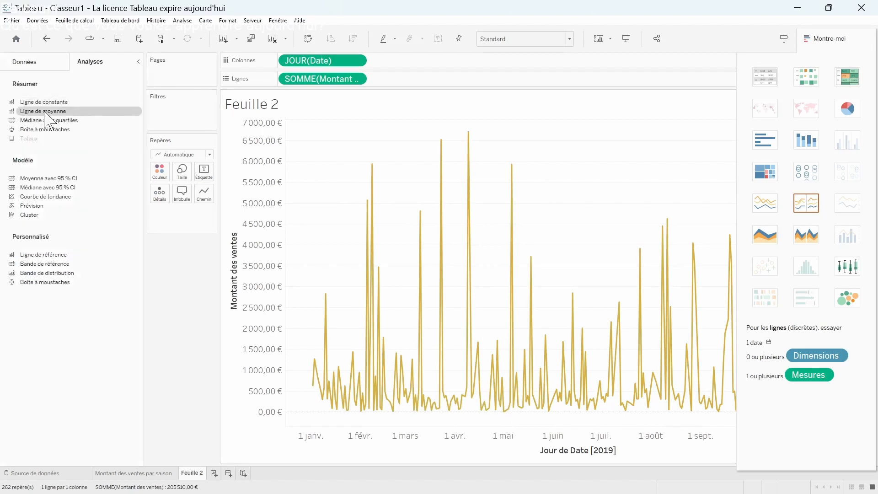
drag(44, 113, 323, 140)
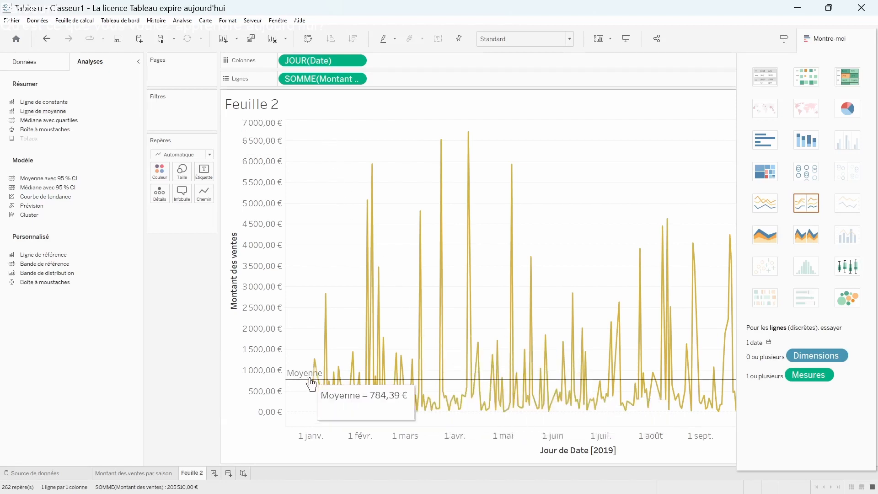
right_click(328, 381)
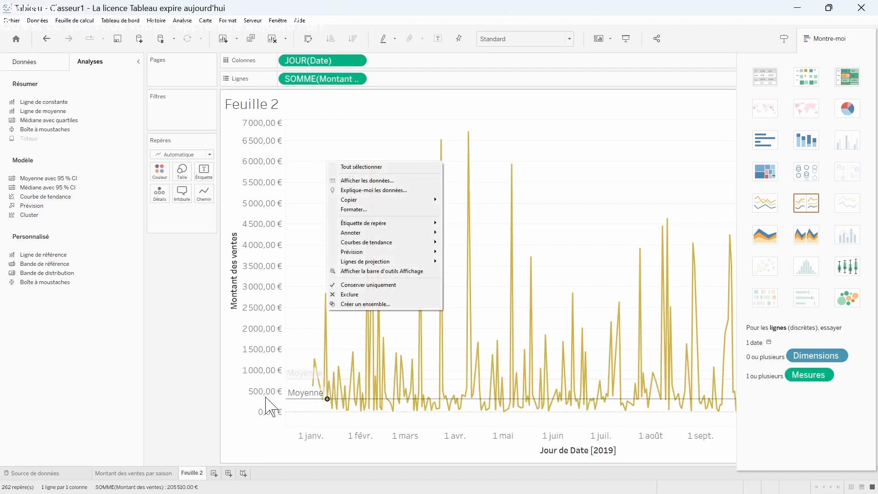
click(48, 39)
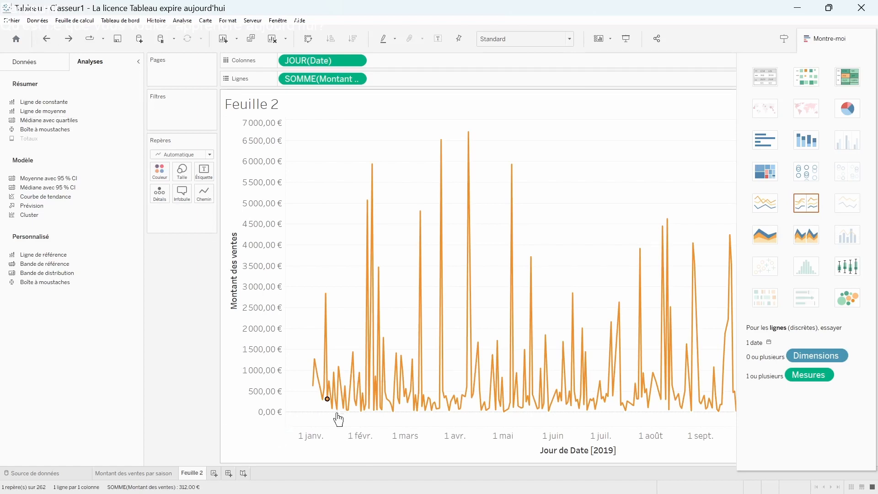
- Add an average line (Ligne de moyenne) to the orange daily sales chart
mouse_move(329, 404)
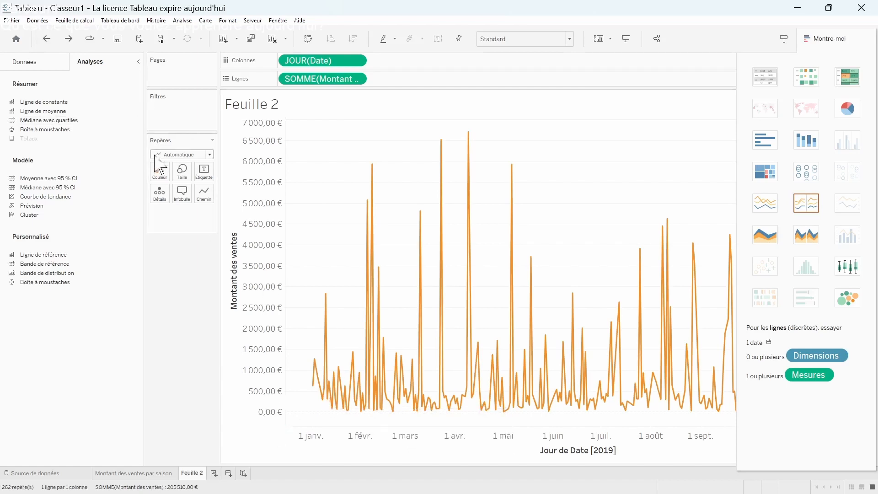
drag(45, 112, 323, 138)
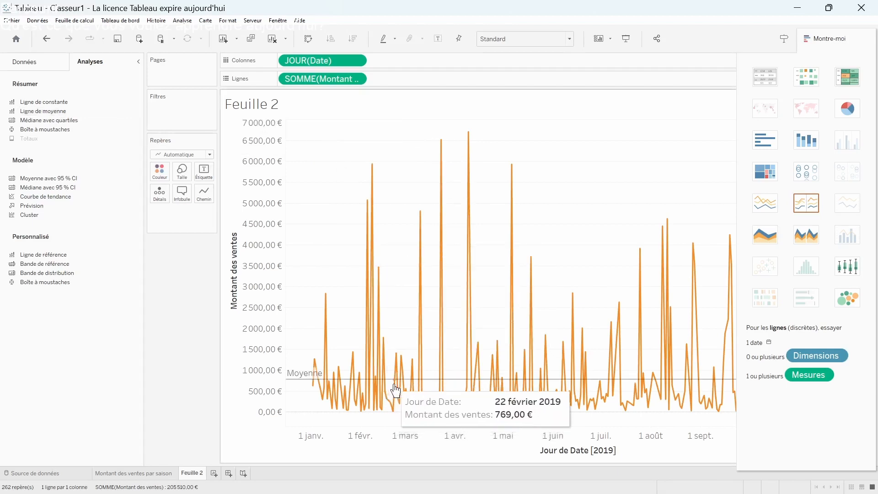
mouse_move(353, 386)
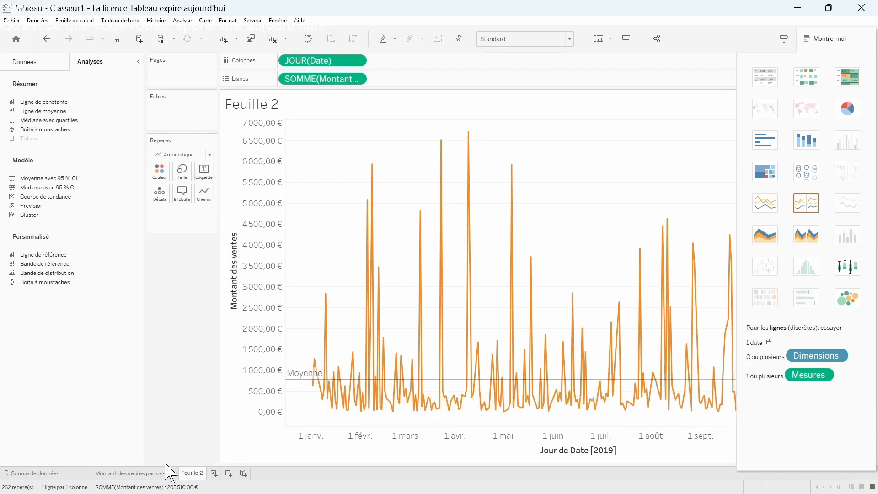
- Rename the sheet Feuille 2 as "Montant des ventes par jour"
right_click(186, 473)
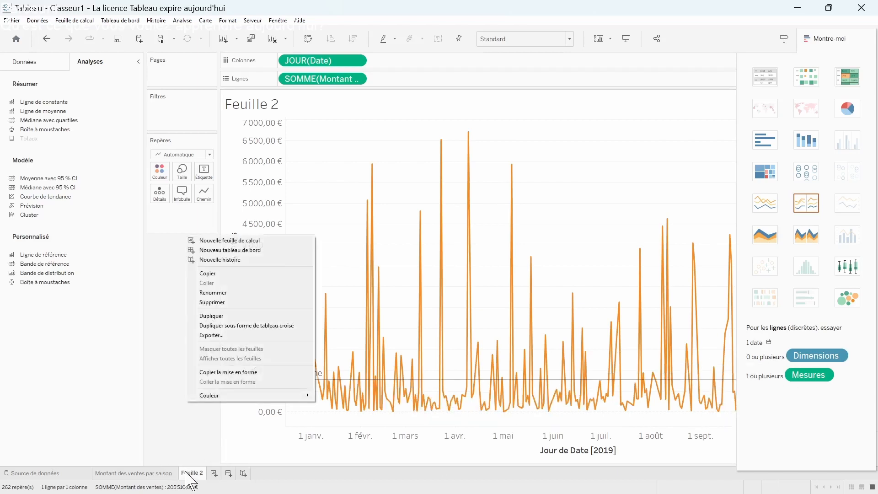
click(230, 292)
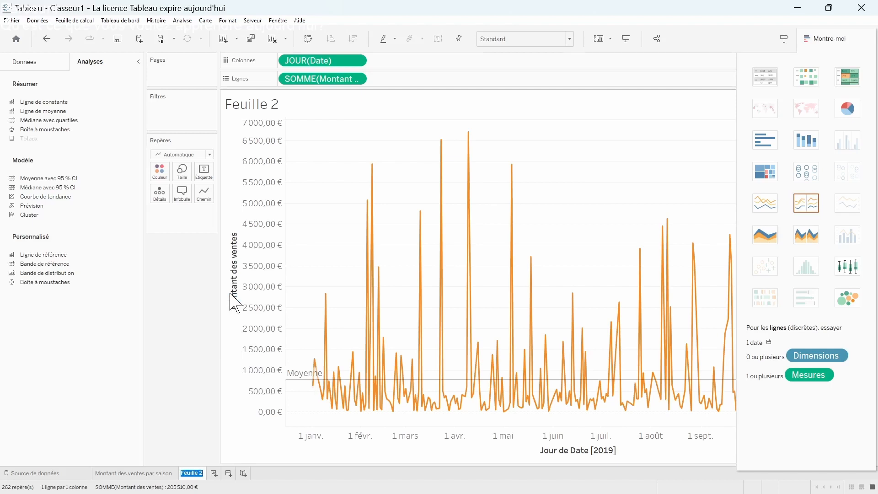
text(Montant)
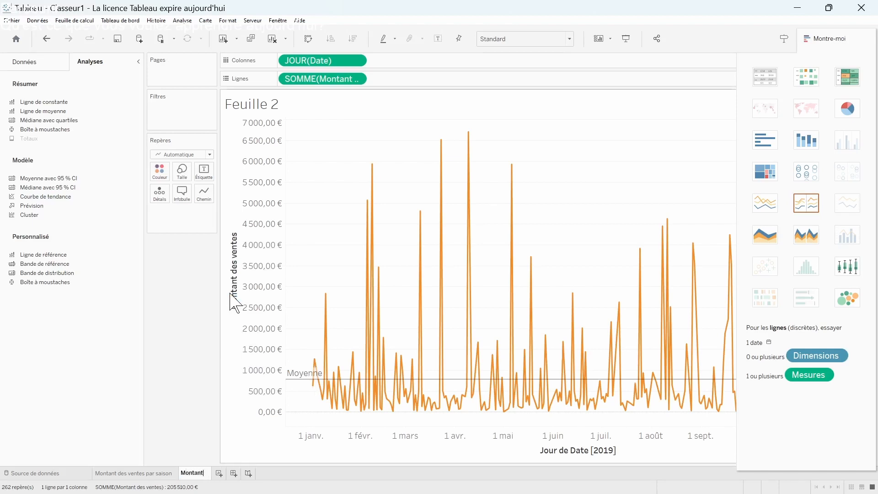
text( des vente)
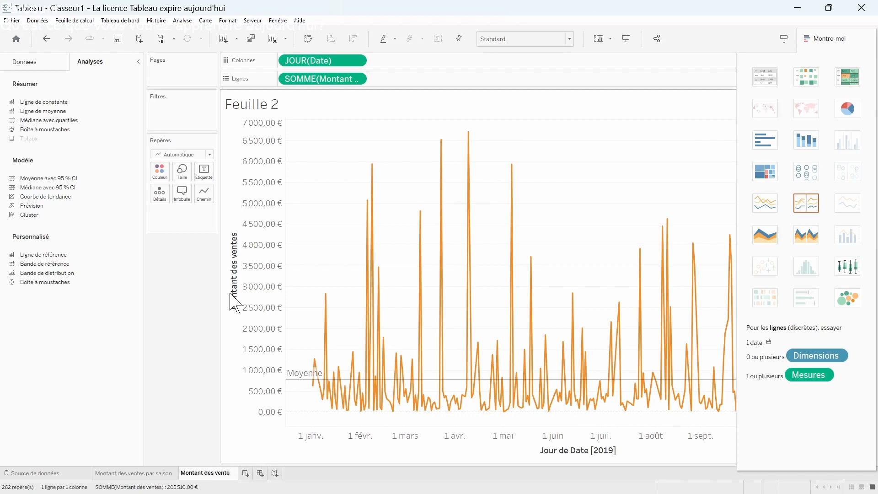
text(s par jour)
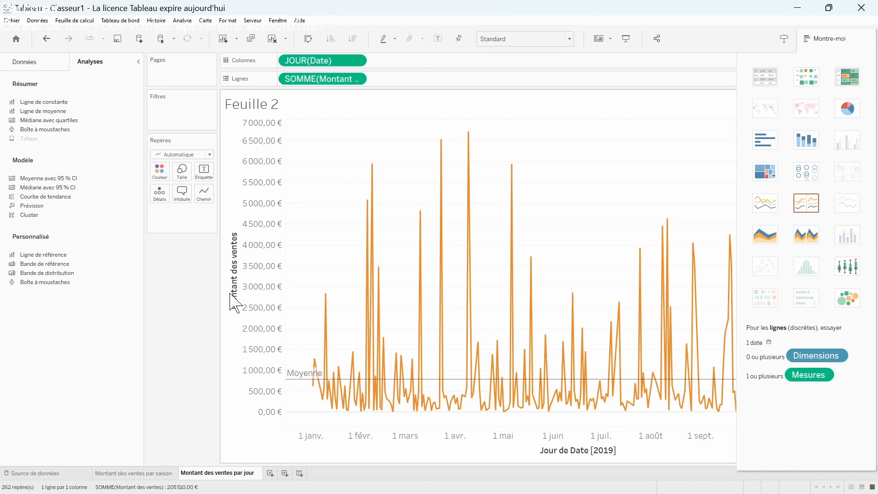
- Create a new worksheet with Famille Produit in the columns and the sum of Quantité in the rows
click(270, 474)
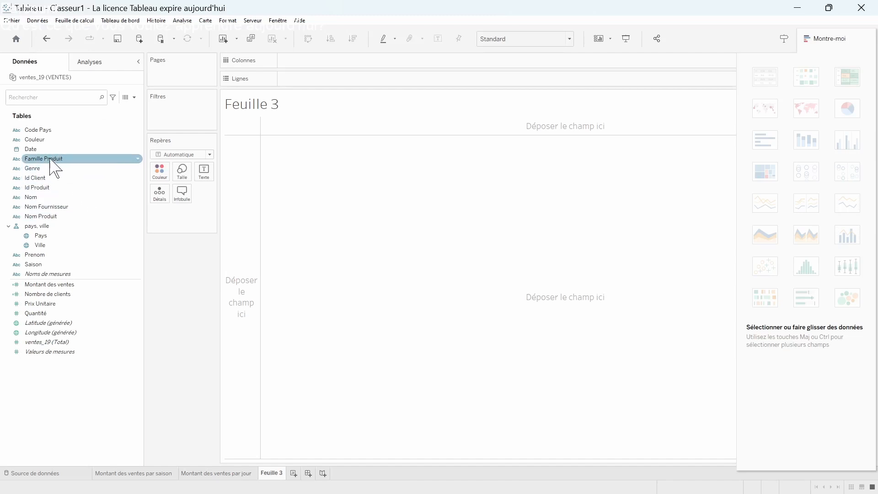
drag(46, 159, 339, 59)
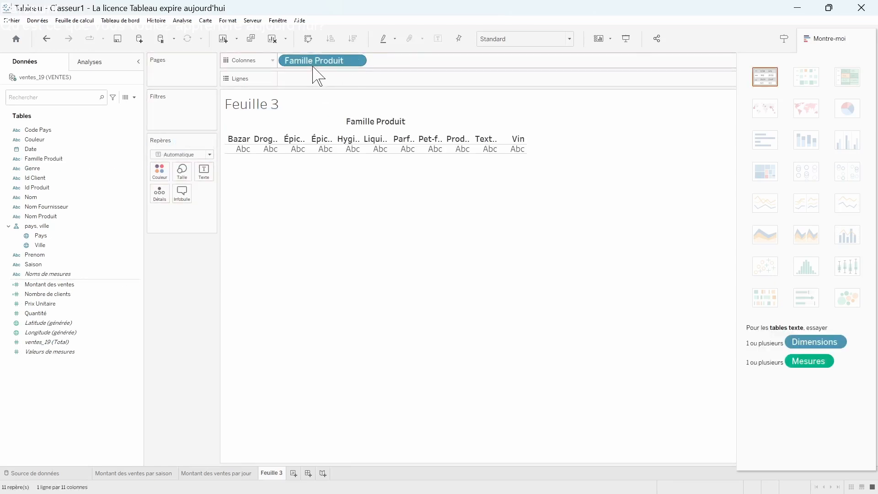
click(46, 294)
drag(42, 313, 314, 88)
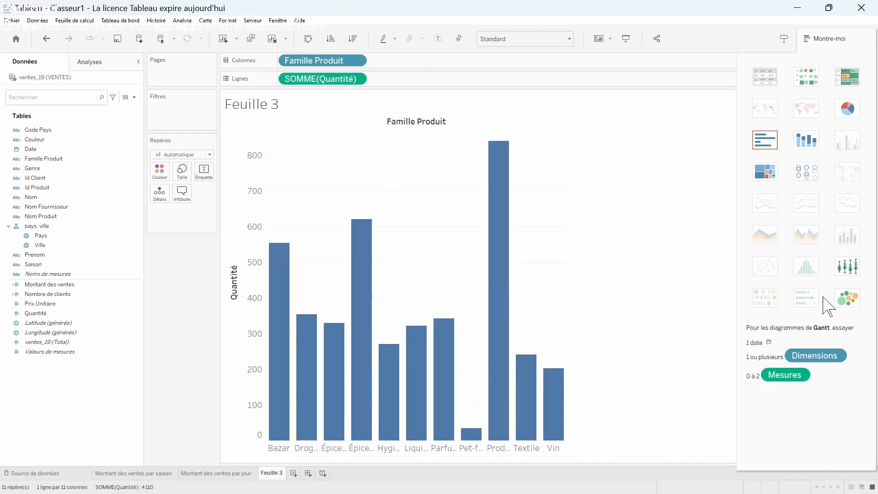
- Compare packed bubbles with a box plot for the quantities by product family, and keep the packed bubbles
click(850, 299)
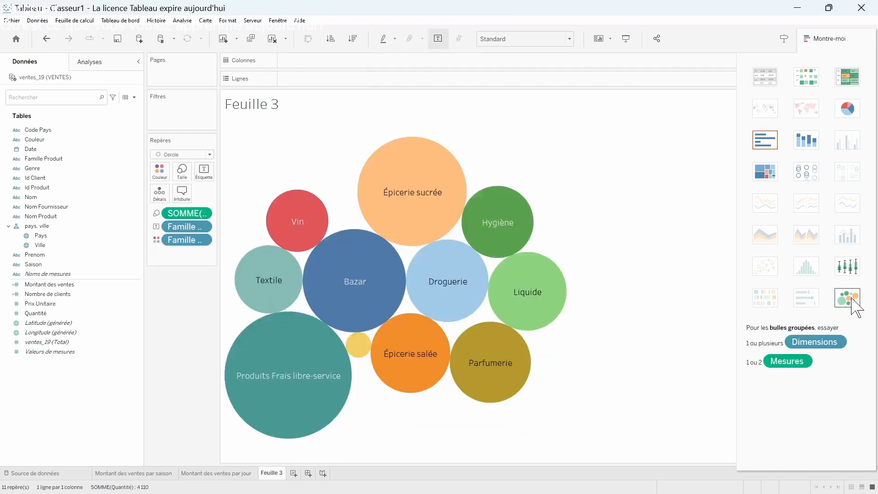
click(852, 273)
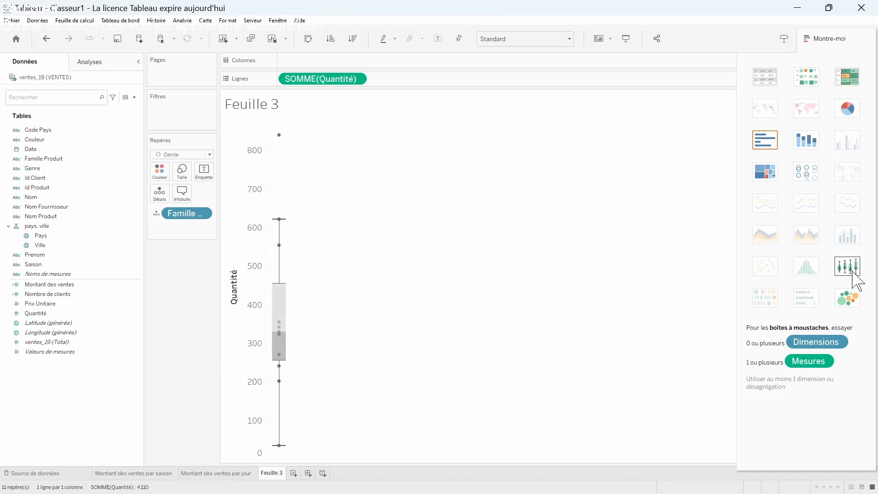
click(846, 301)
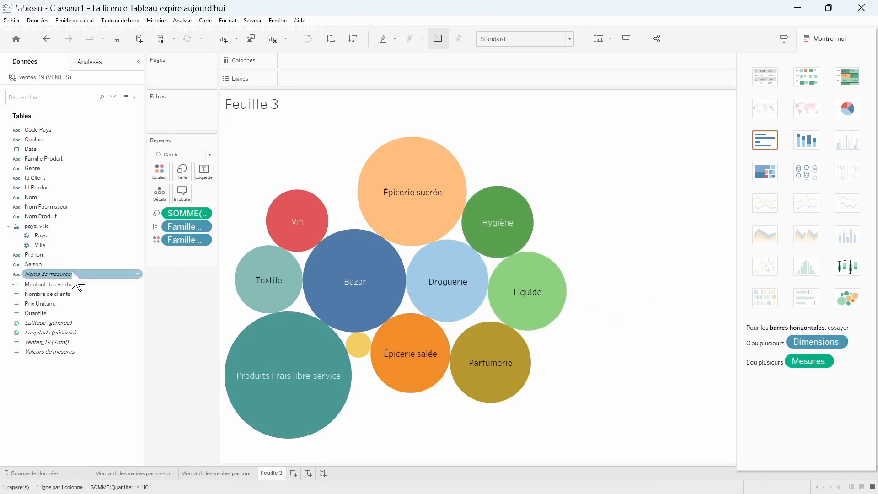
- Add Quantité to the bubble labels and inspect the details of individual product families
drag(44, 314, 203, 173)
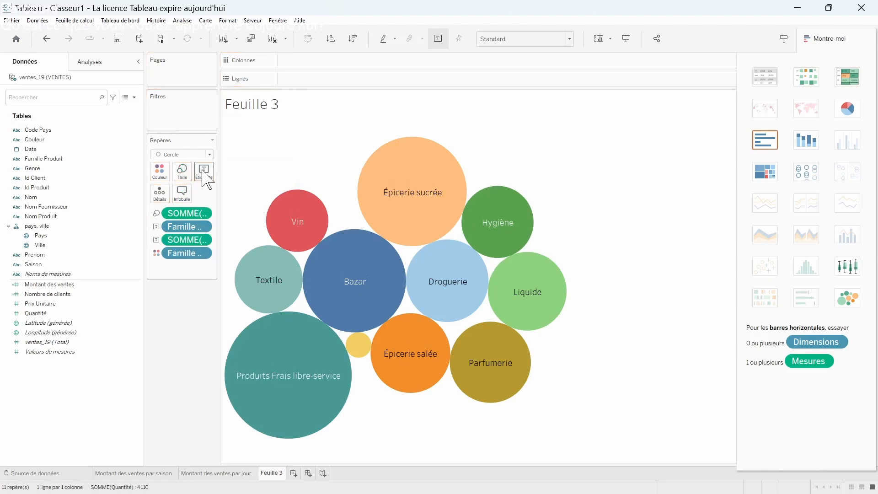
mouse_move(361, 295)
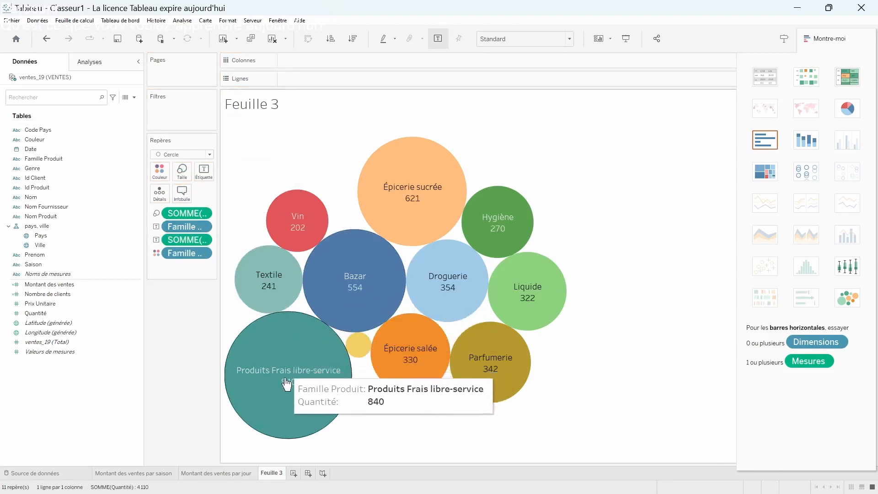
mouse_move(406, 197)
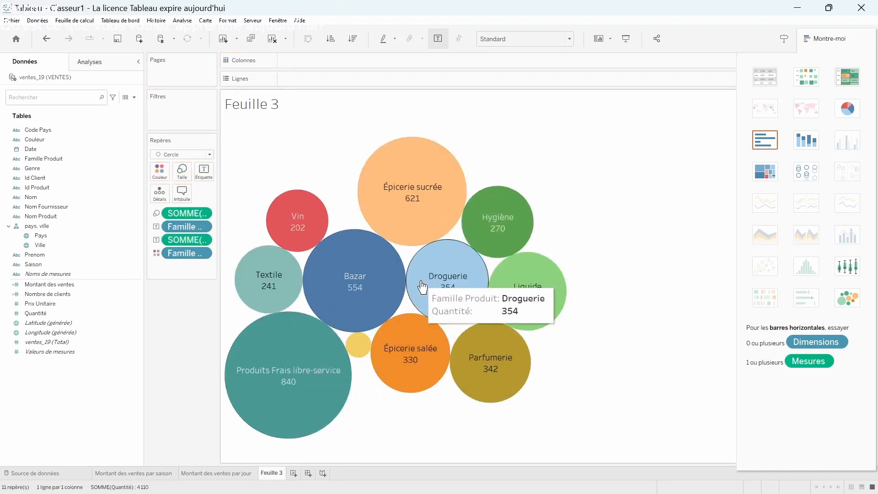
- Inspect the details of individual product-family bubbles and review the color assignments for Famille Produit
mouse_move(293, 381)
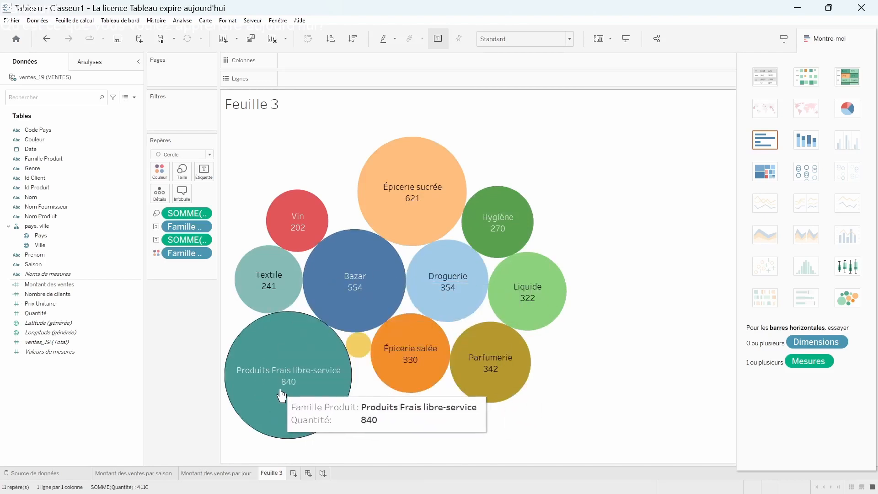
mouse_move(371, 391)
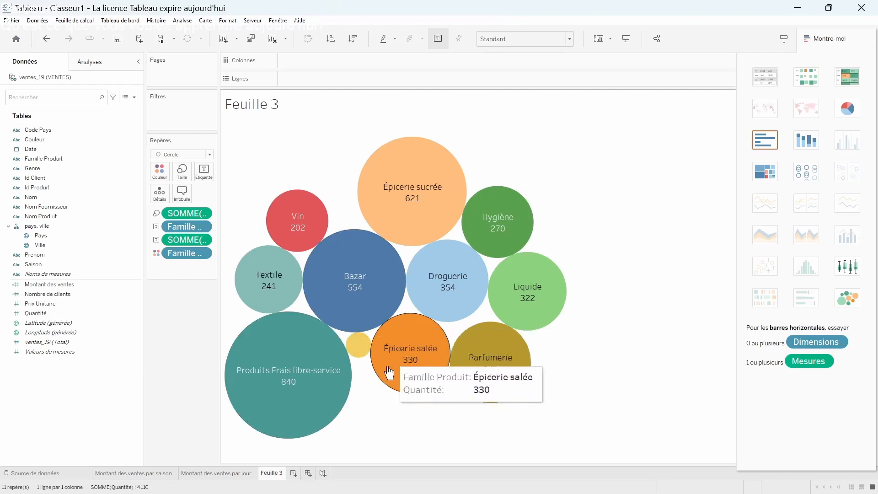
click(164, 173)
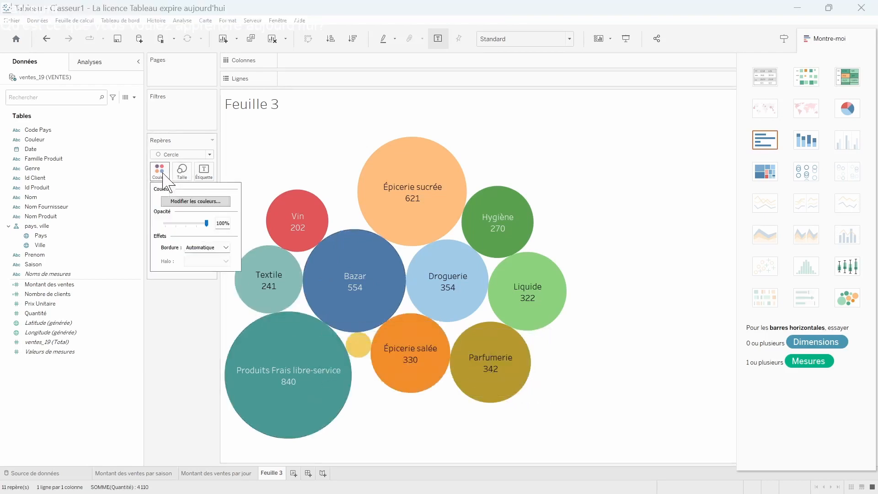
click(219, 202)
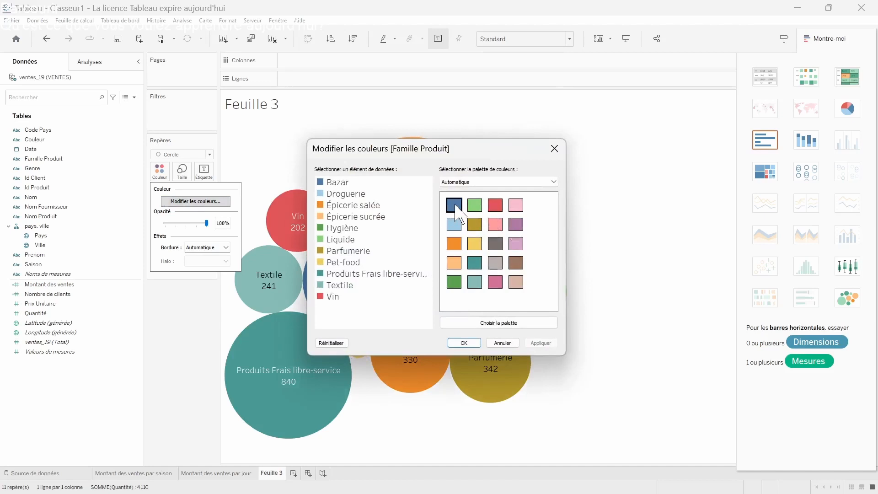
click(464, 342)
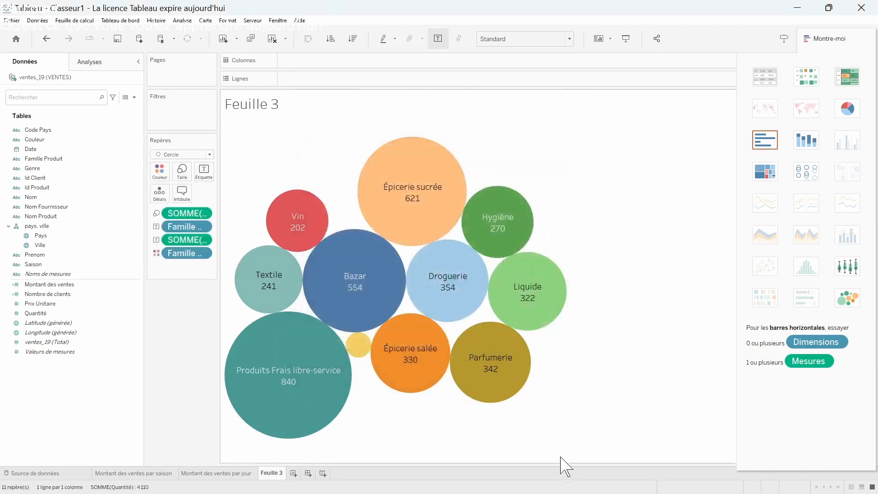
- Rename the sheet Feuille 3 as "Quantide de produit par famille"
mouse_move(276, 471)
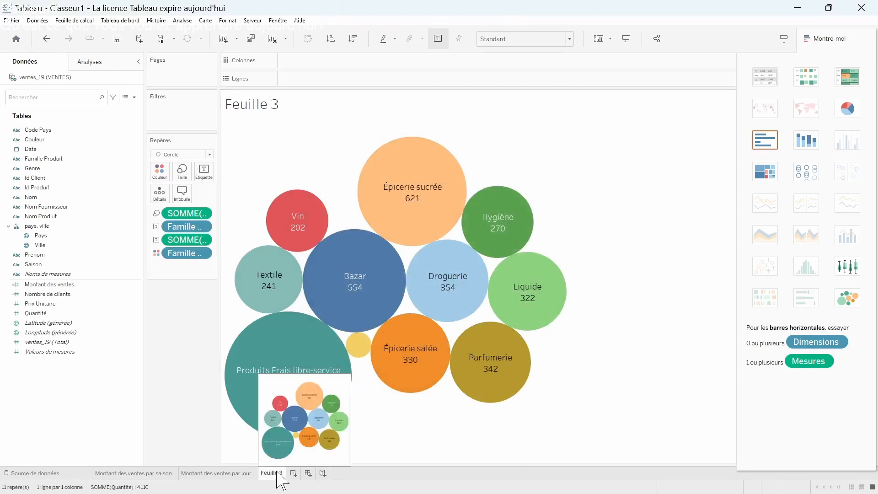
right_click(277, 473)
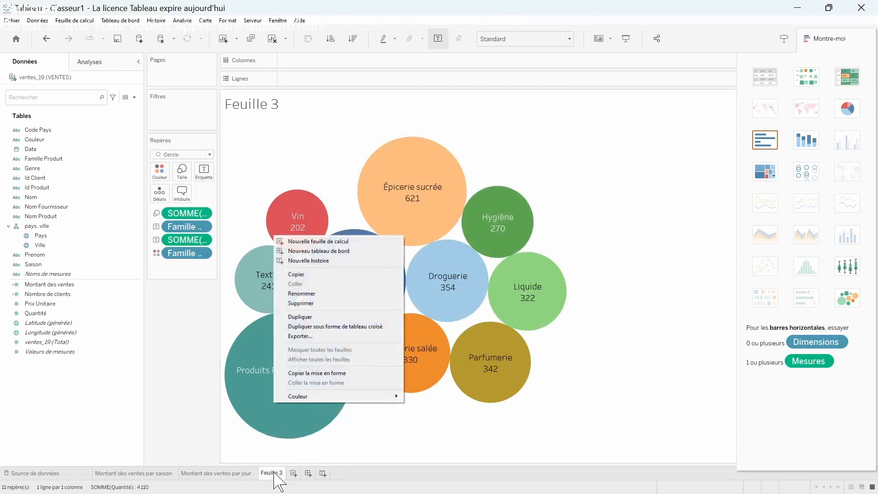
click(309, 293)
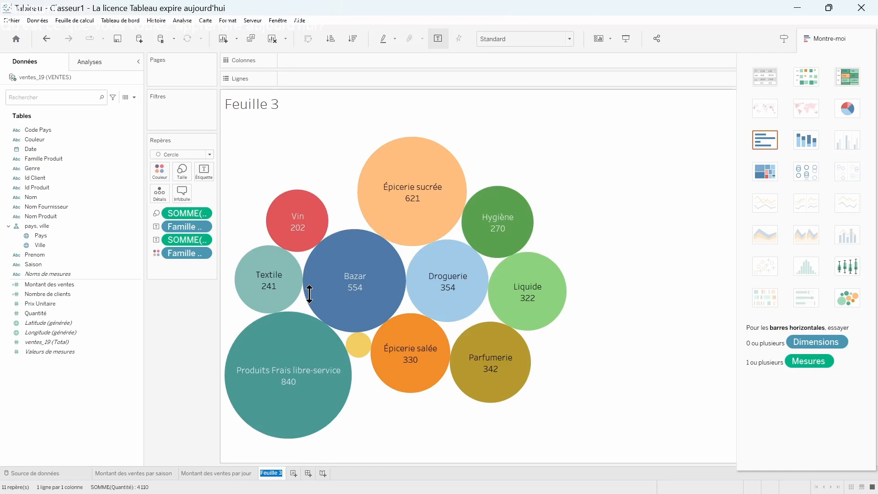
text(Quantide de)
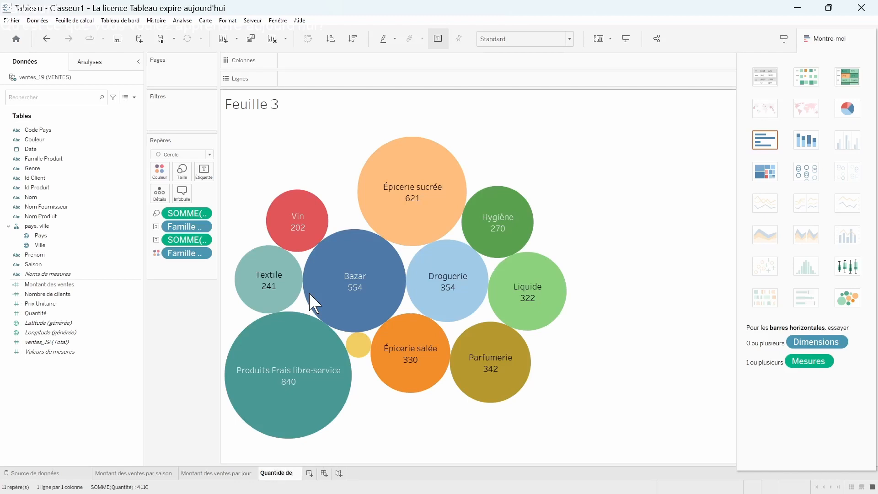
text( produit)
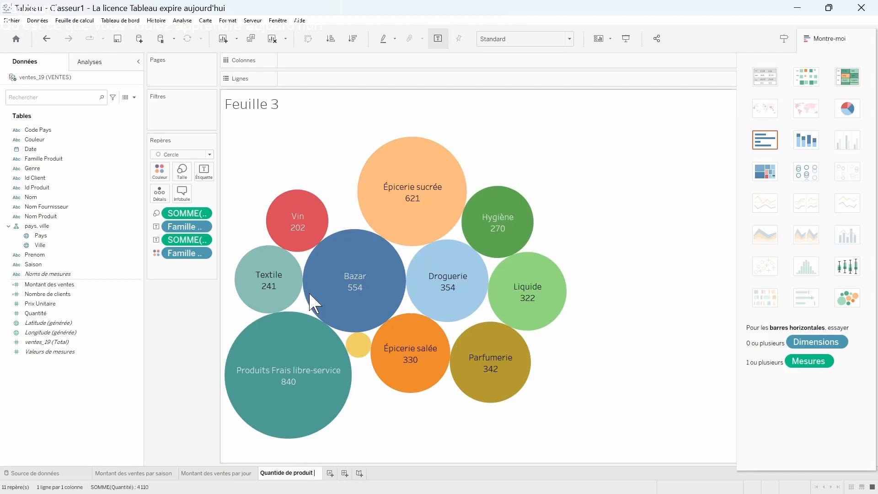
text( par fam)
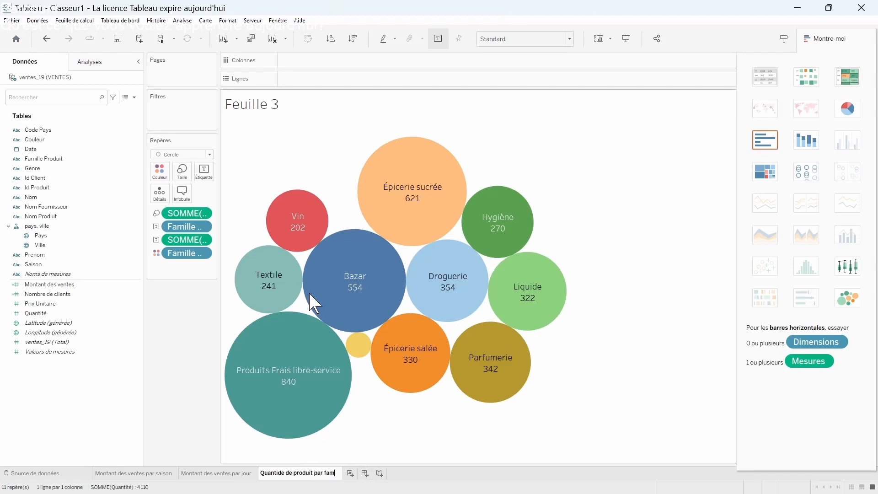
text(ille)
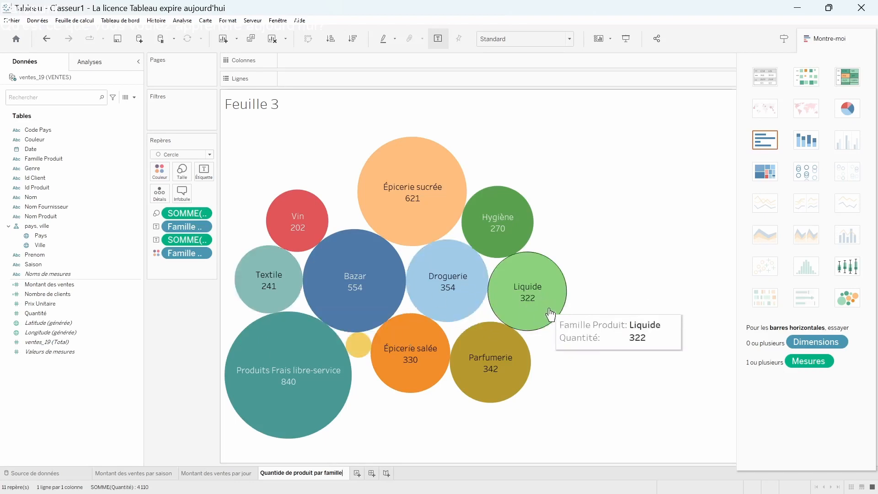
key(Return)
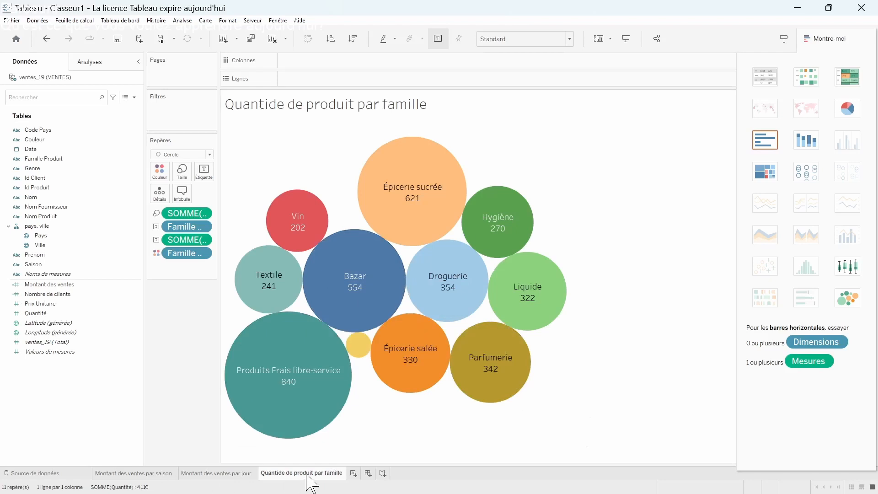
- Create a new worksheet with a filled map of Quantité by Pays, and label the countries with Quantité
click(353, 474)
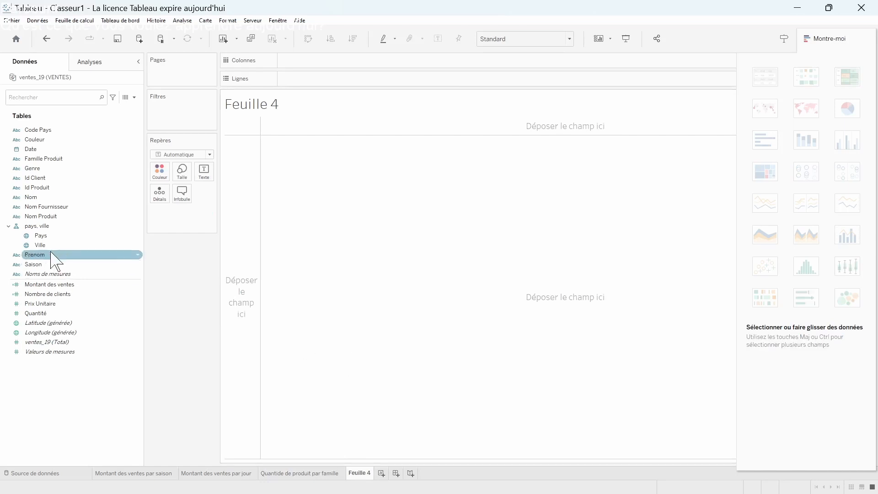
click(54, 236)
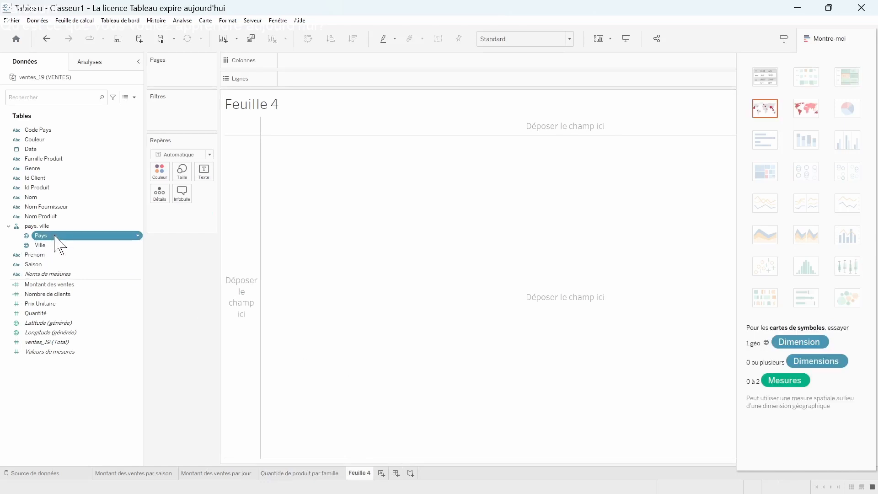
ctrl+click(64, 314)
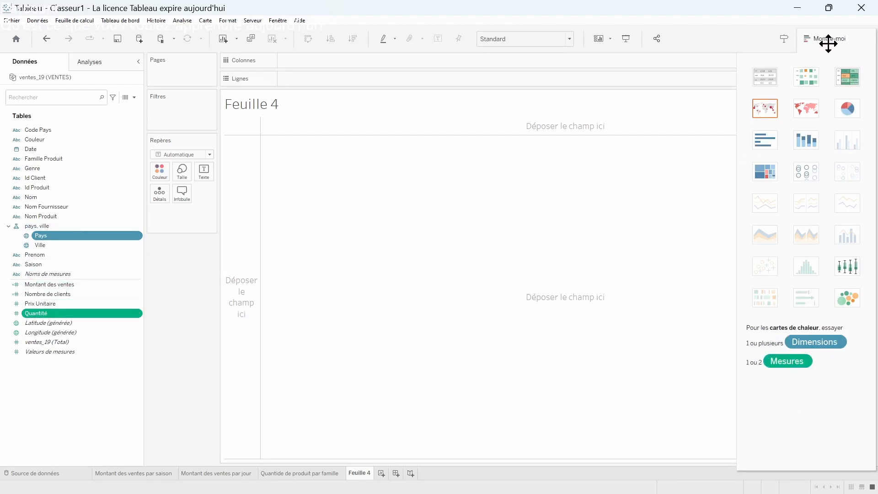
click(763, 110)
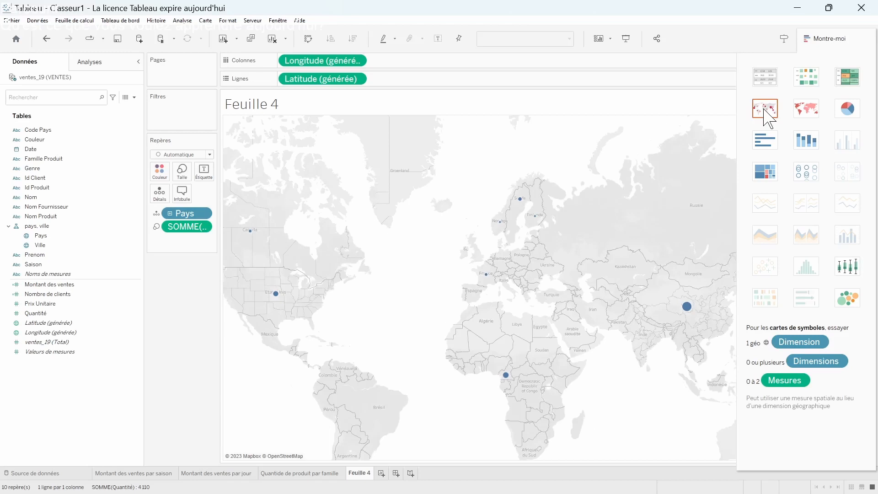
click(804, 108)
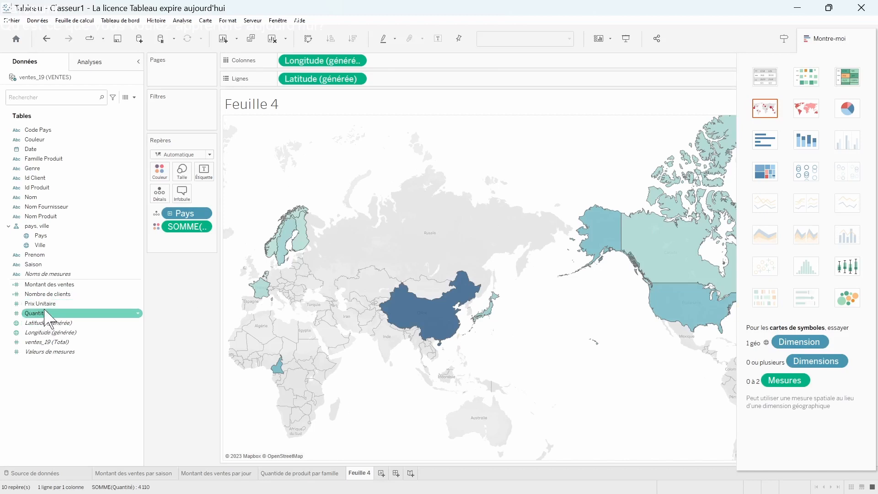
drag(48, 314, 206, 171)
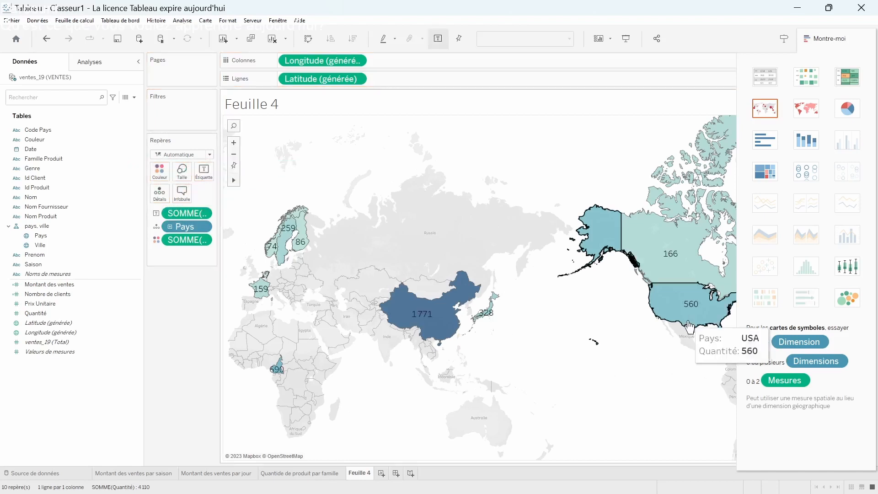
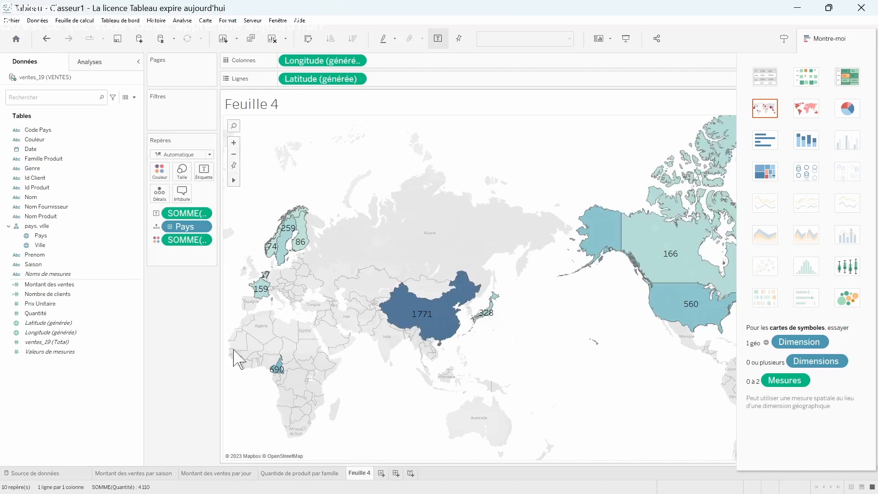
- Rename the sheet Feuille 4 as "Quantité par pays" and hide the chart suggestions to reveal the full map
right_click(358, 473)
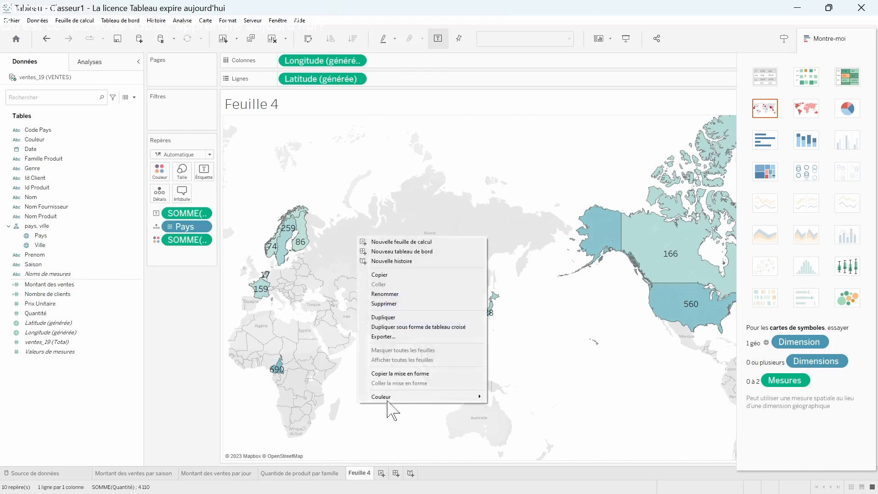
click(408, 294)
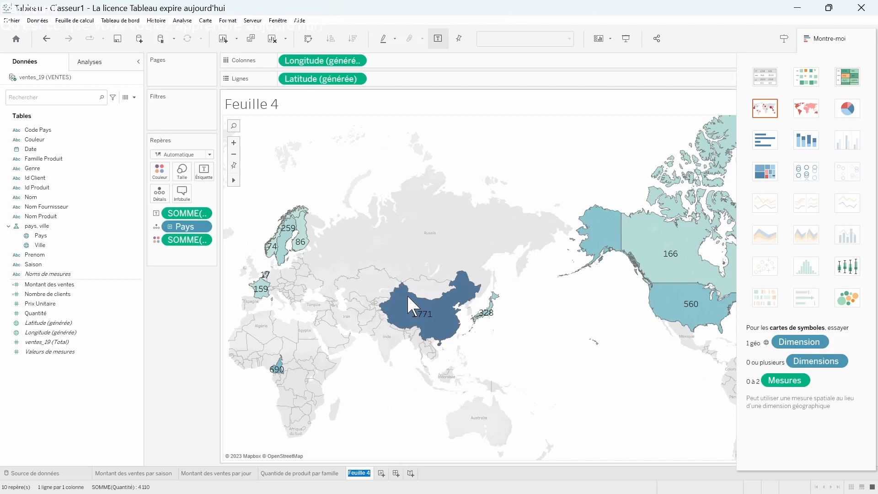
text(Quantité)
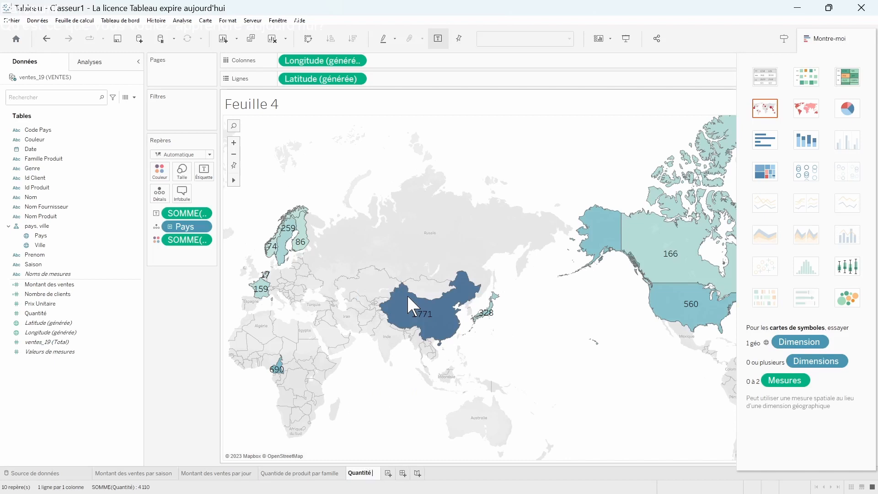
text( par pays)
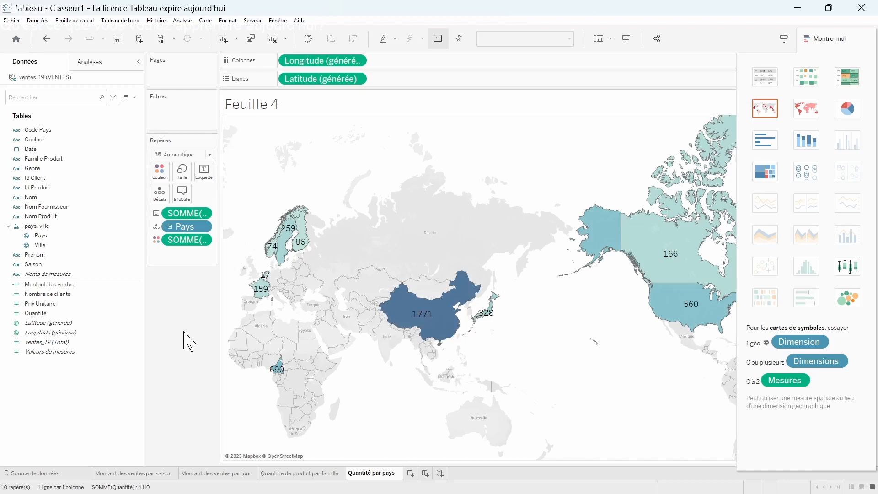
click(812, 38)
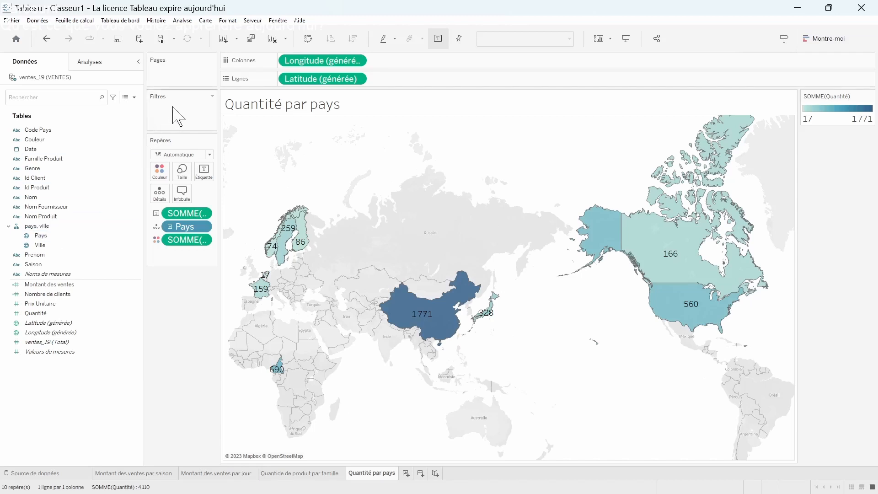
- Create a new worksheet showing the sum of Montant des ventes as text, and rename it "Montant des ventes"
click(406, 473)
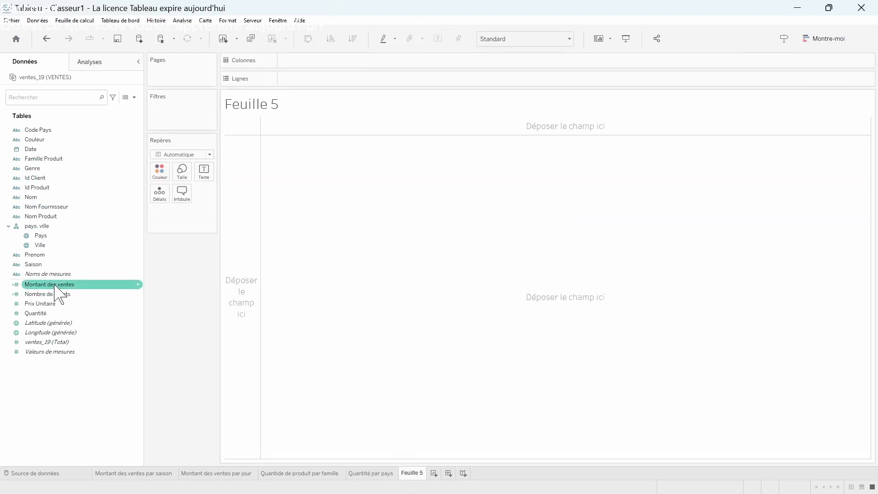
drag(54, 284, 340, 200)
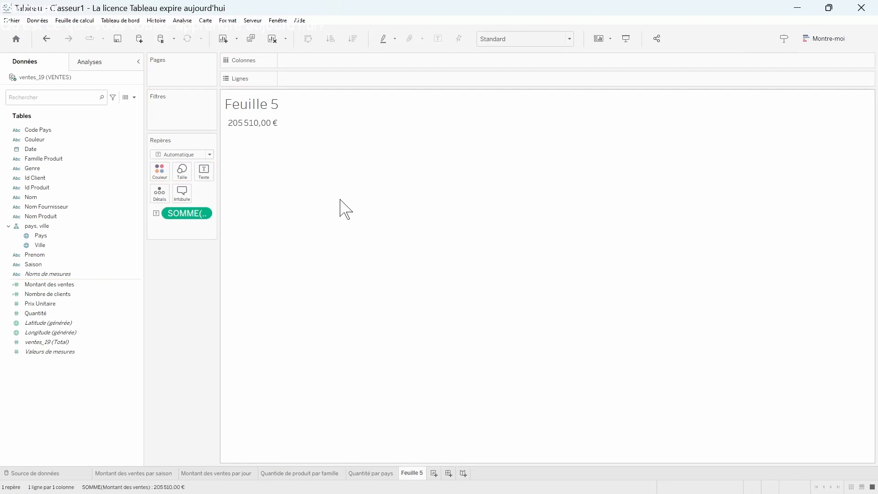
right_click(413, 477)
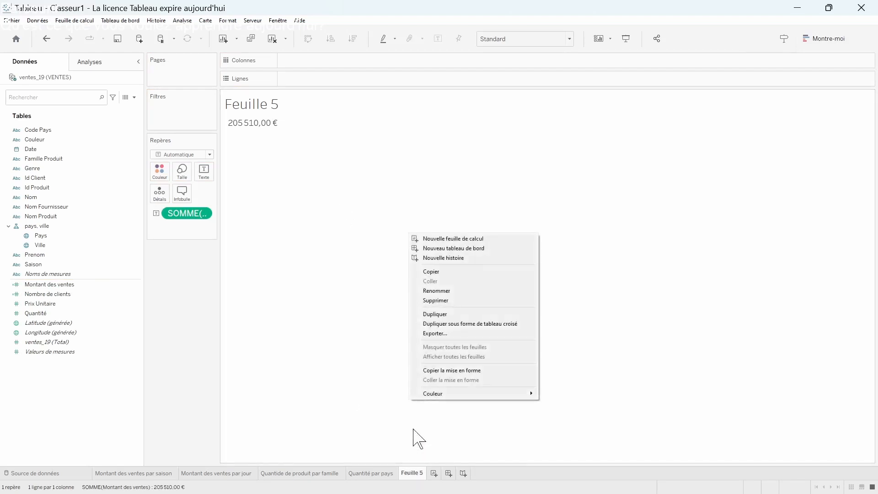
click(450, 291)
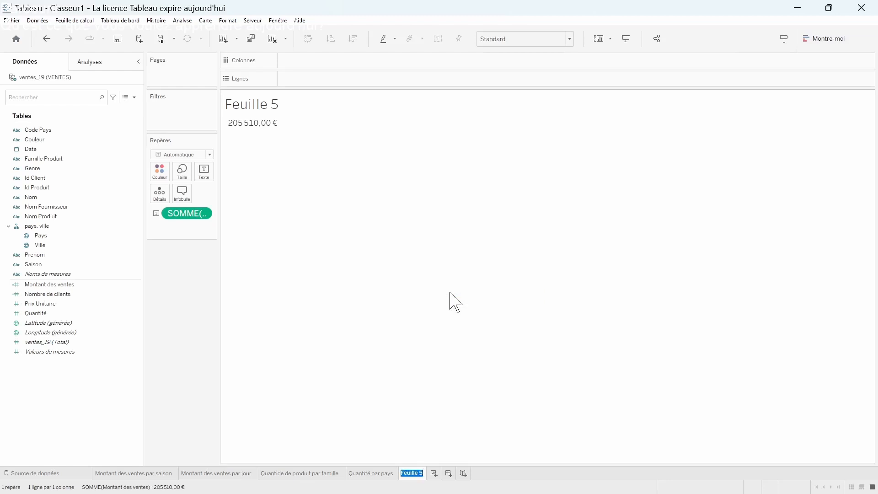
text(Montant des ve)
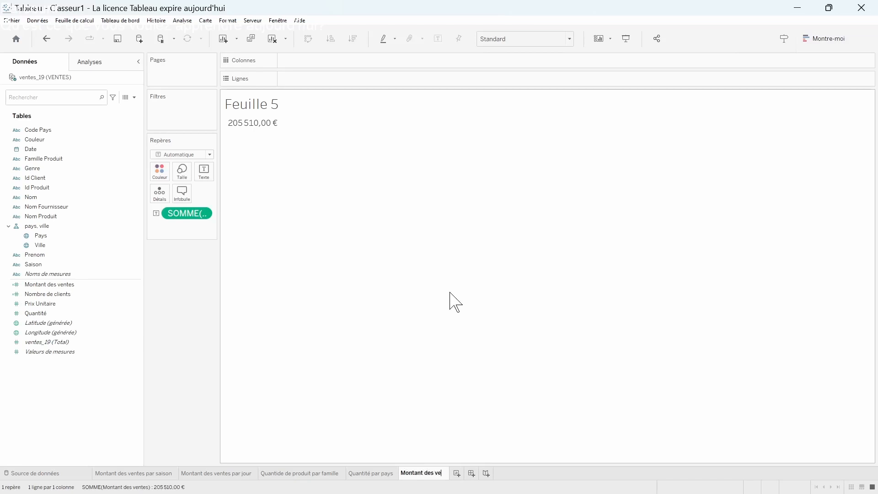
text(ntes)
key(Return)
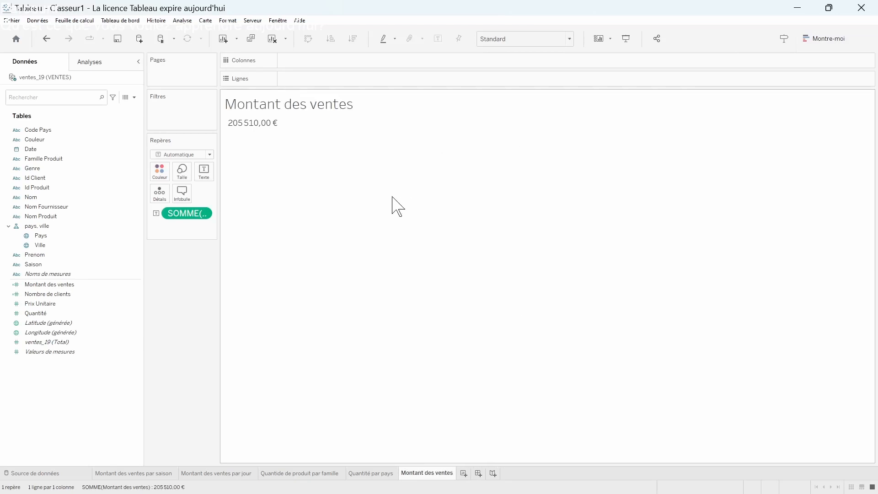
- Color the total sales amount text red
click(270, 130)
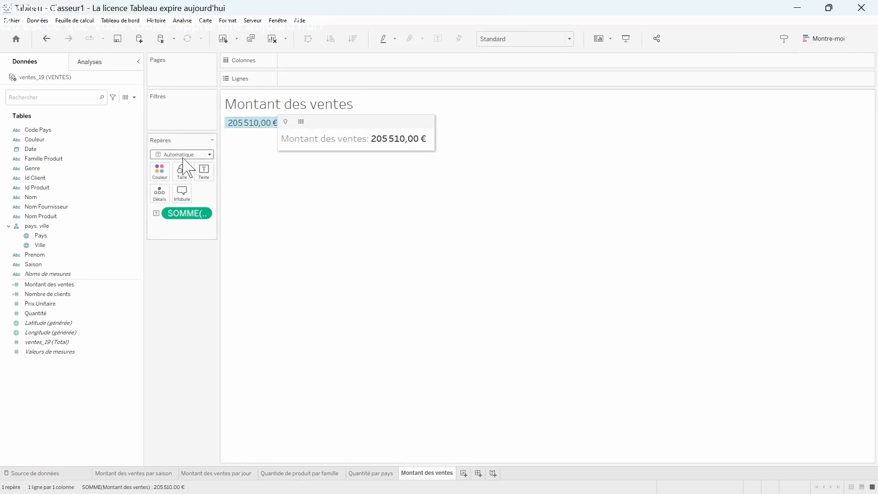
click(165, 166)
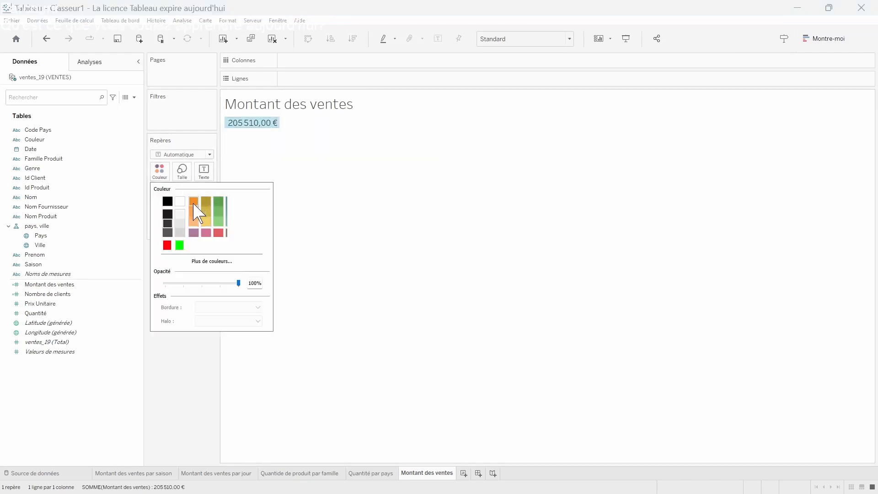
click(218, 231)
click(204, 172)
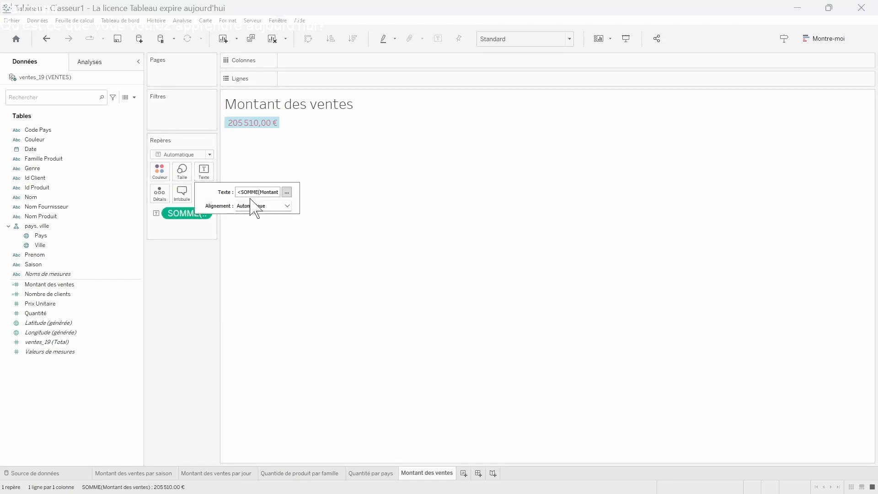
click(286, 192)
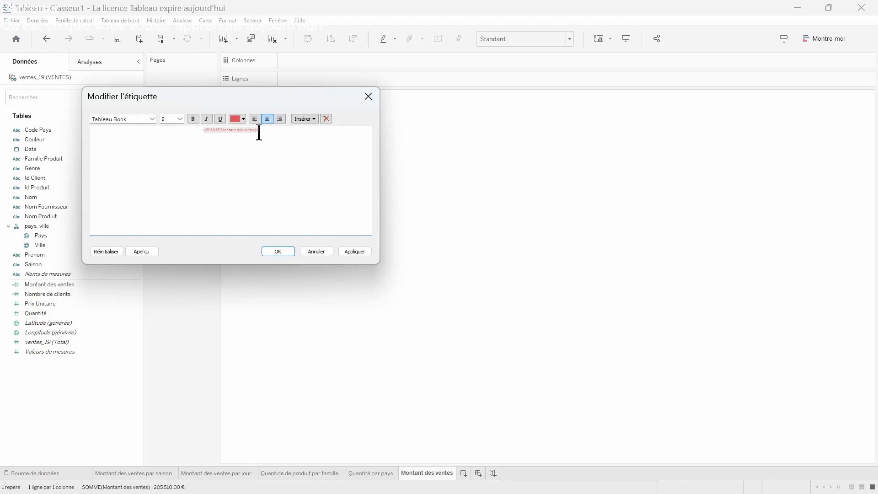
click(356, 251)
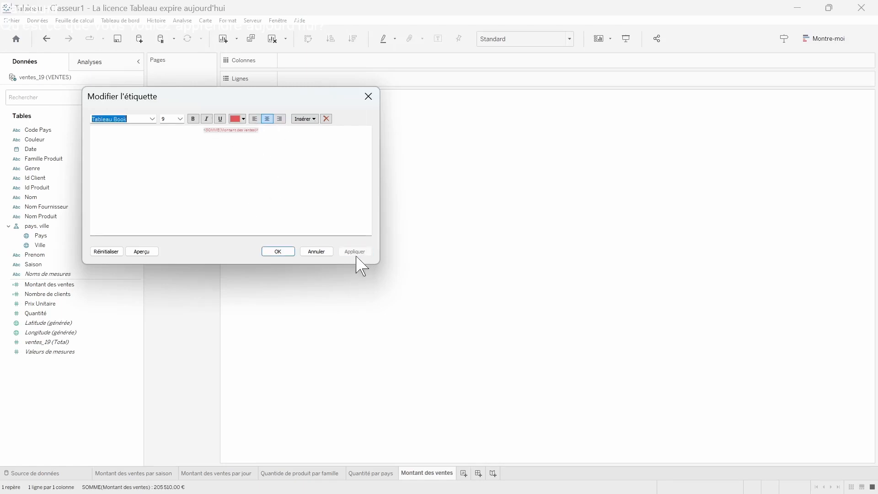
click(368, 97)
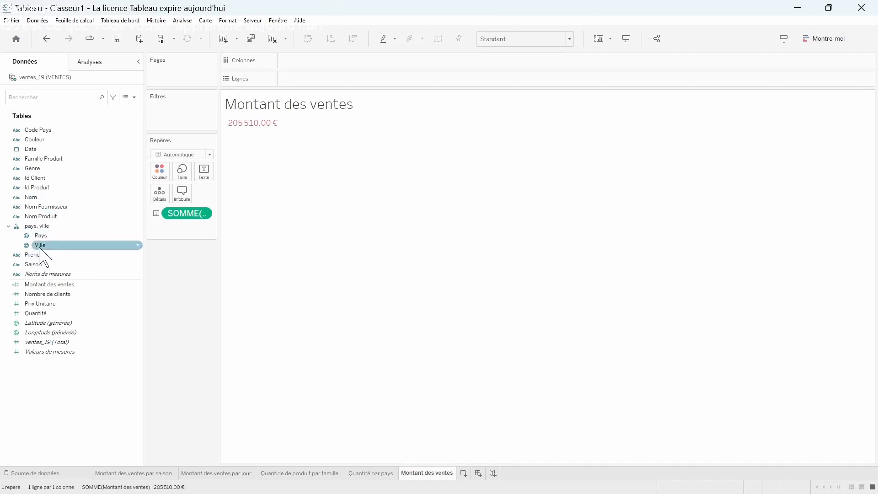
- Start a group field from Pays and place Cameroun in a group named "Afrique"
right_click(78, 239)
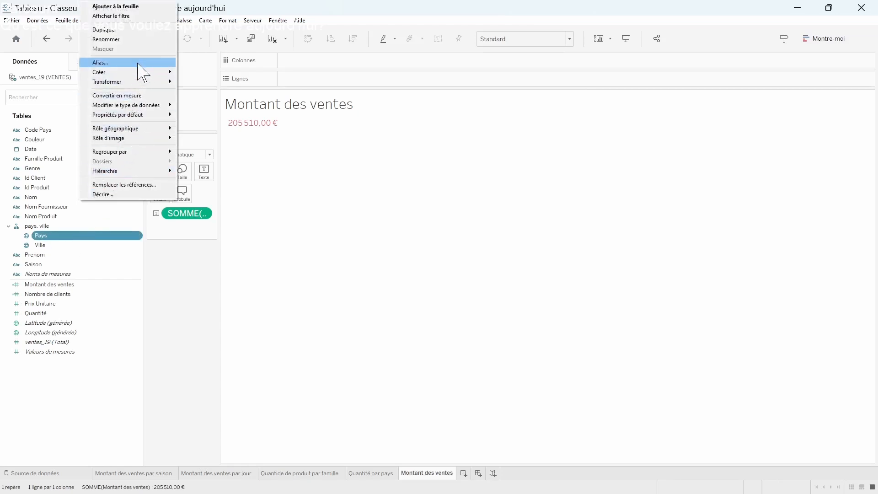
mouse_move(140, 73)
click(196, 82)
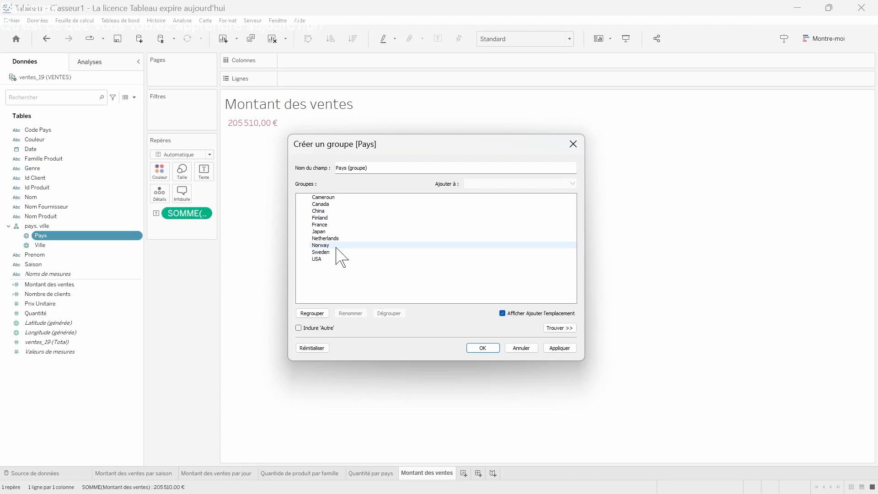
click(346, 201)
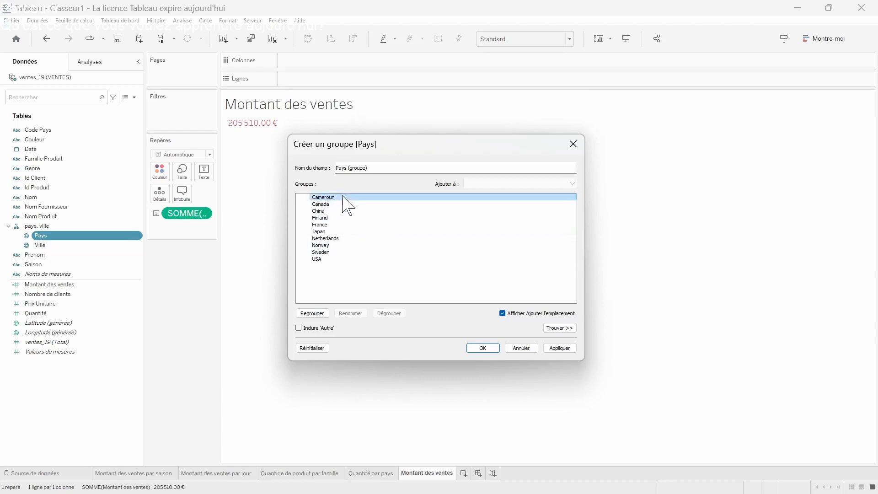
click(314, 314)
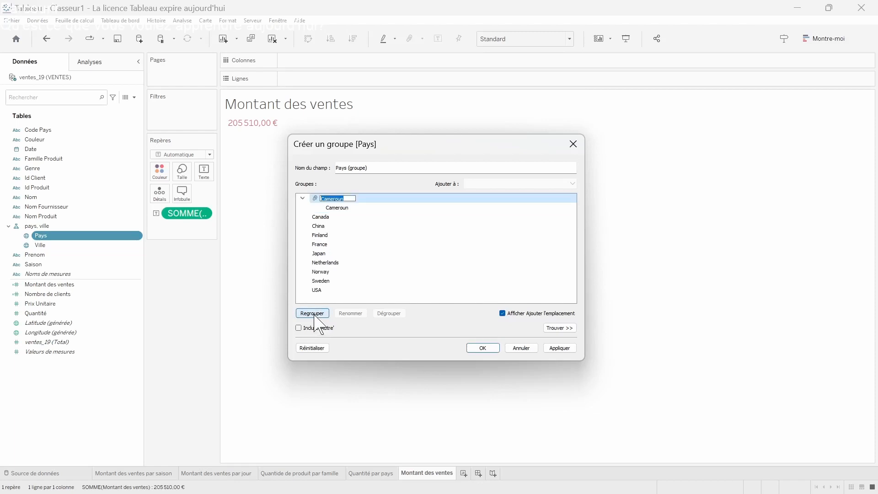
text(Afrique)
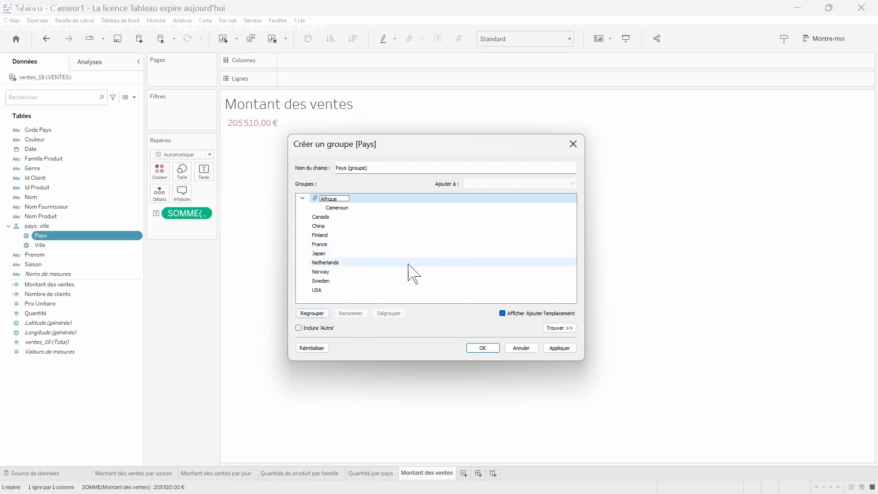
- Group Canada and USA under the name "Amerique"
click(334, 218)
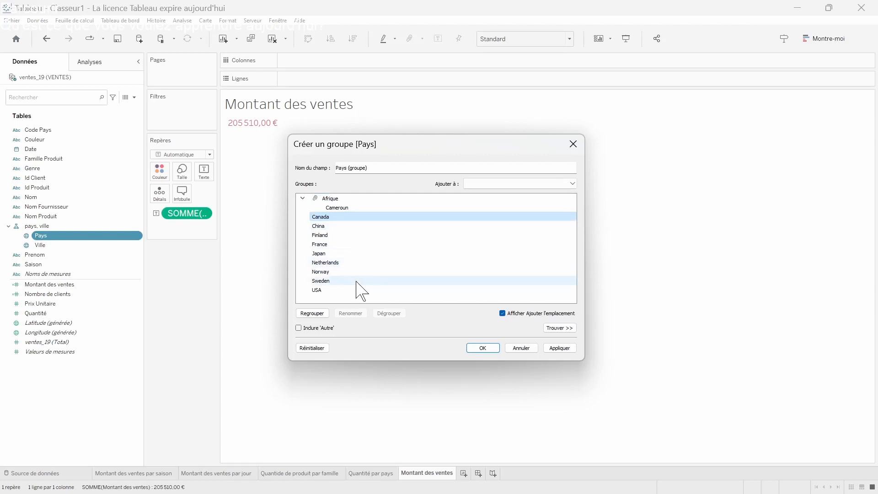
ctrl+click(340, 290)
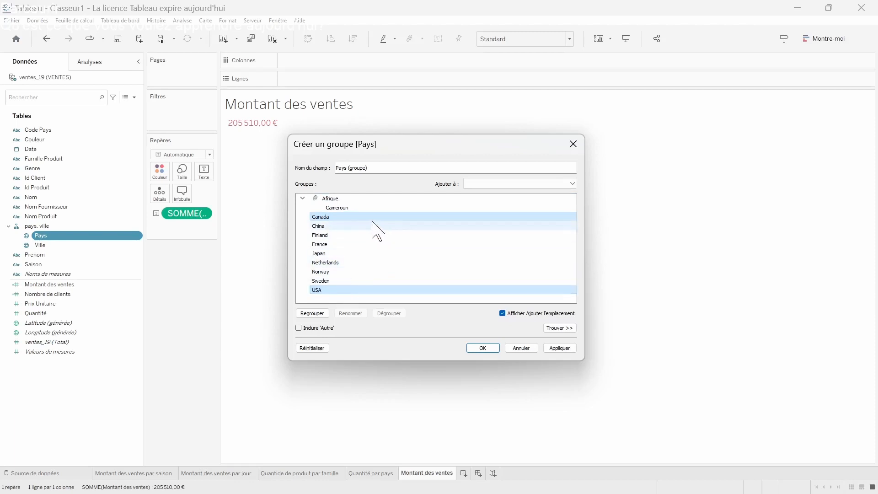
click(312, 315)
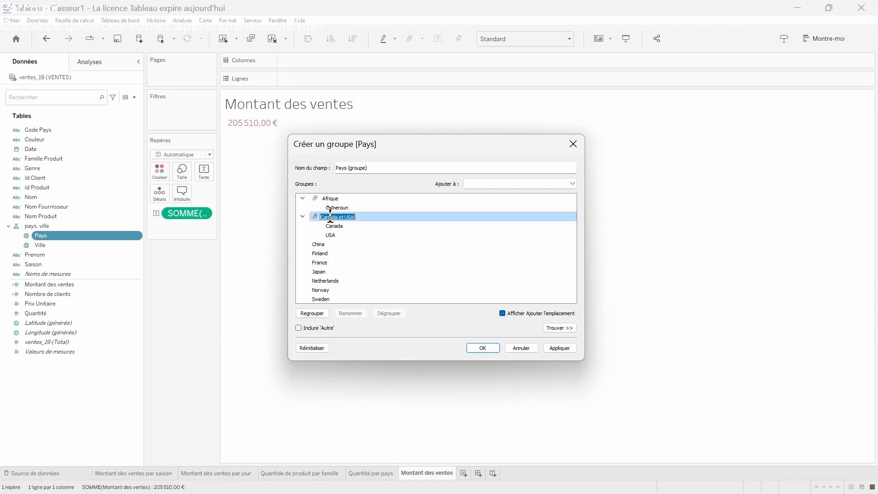
text(Amerique)
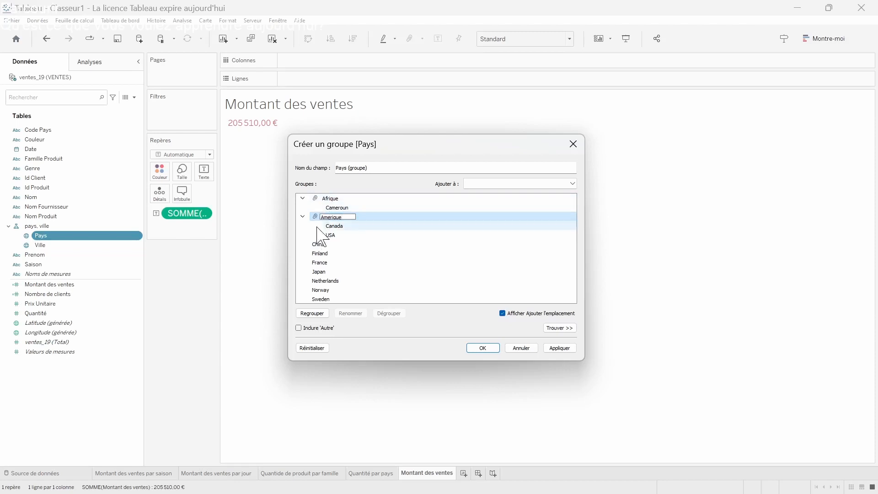
- Group China and Japan under the name "Asie"
click(344, 246)
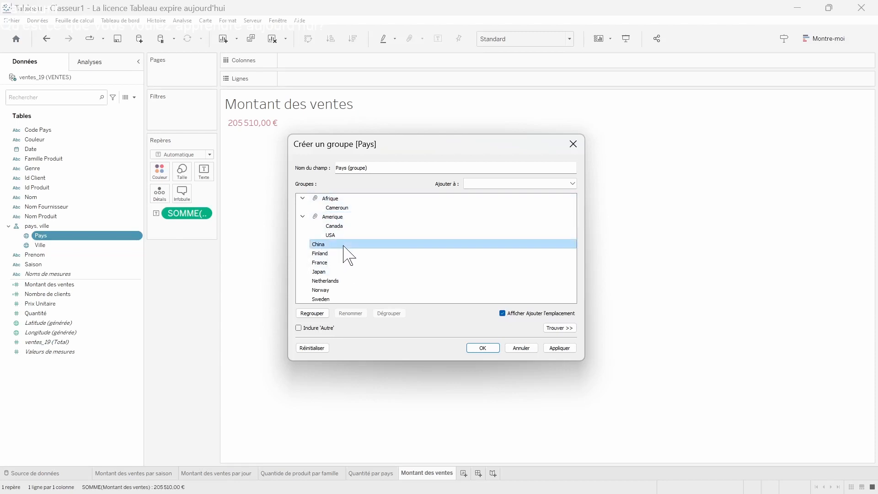
ctrl+click(339, 273)
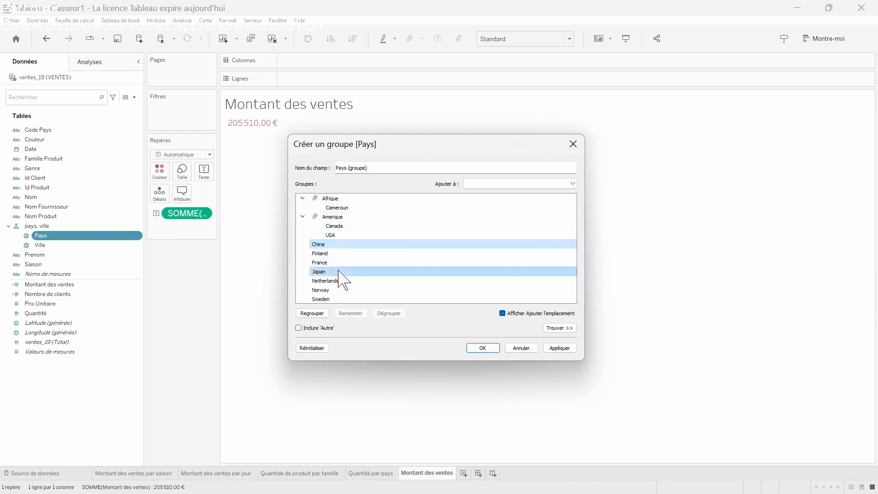
click(312, 313)
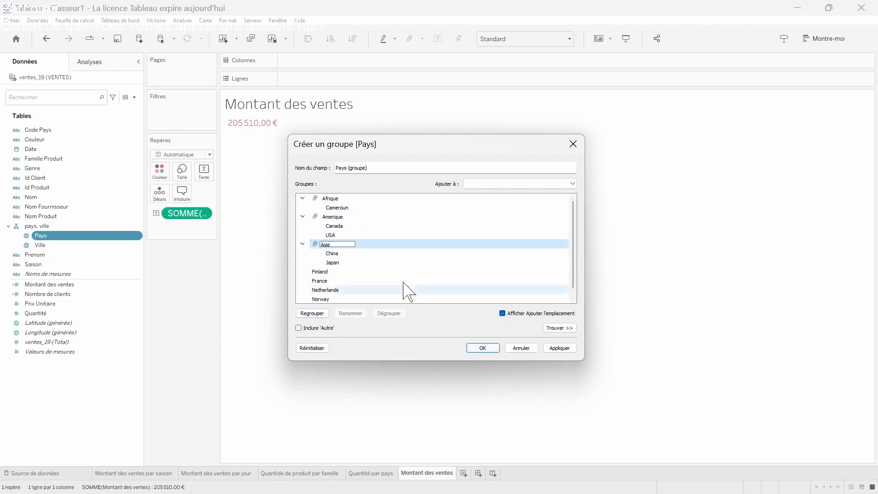
- Group Finland, France, Netherlands and Norway as "Europe", and save the Pays (groupe) field
click(346, 272)
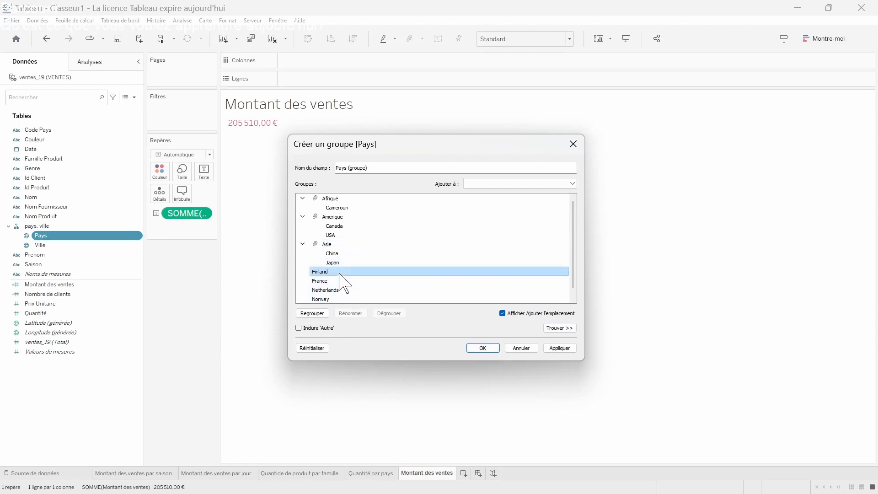
ctrl+click(334, 281)
ctrl+click(336, 290)
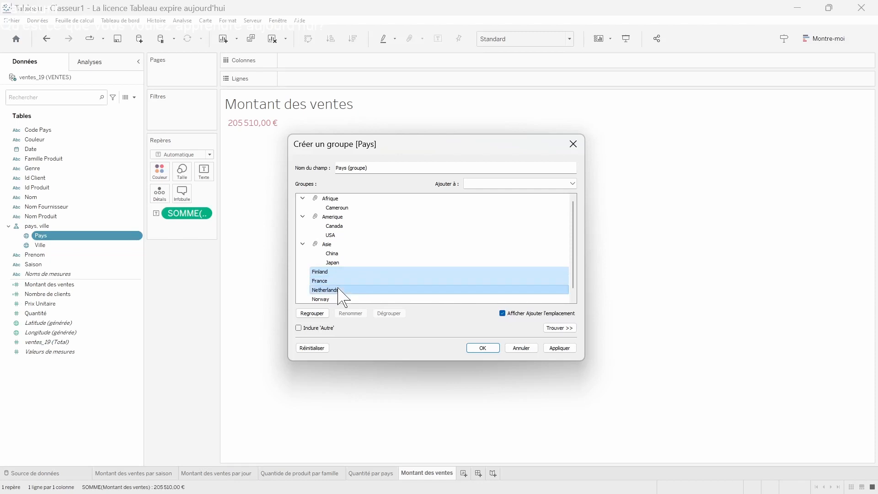
ctrl+click(336, 298)
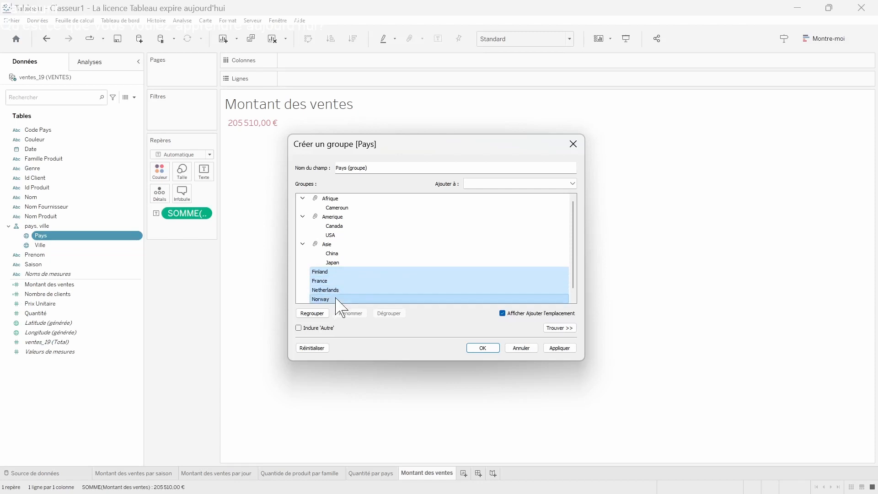
right_click(342, 300)
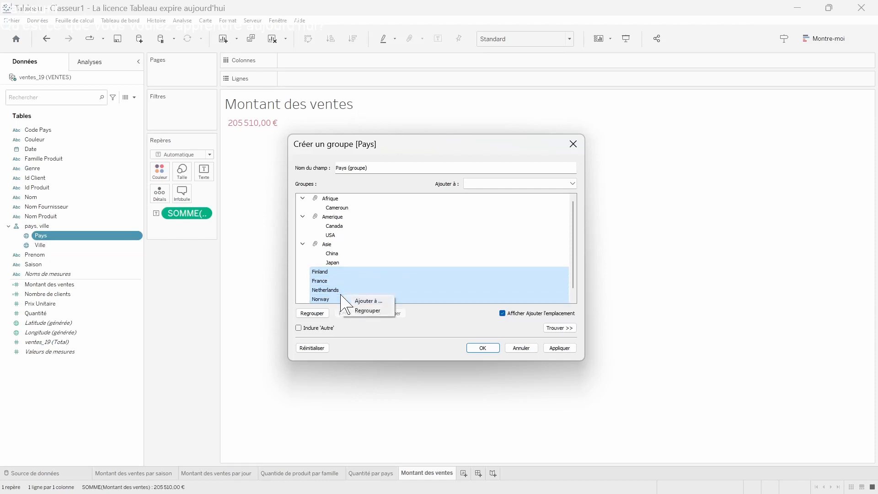
click(313, 314)
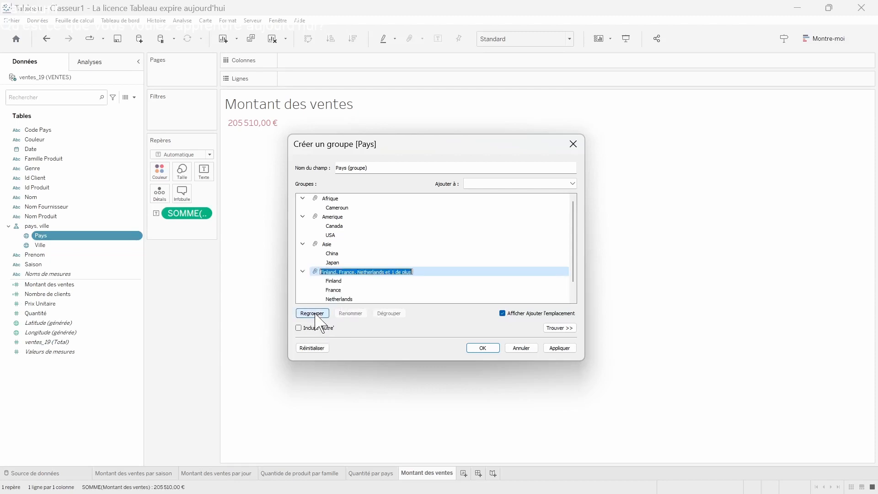
text(Europe)
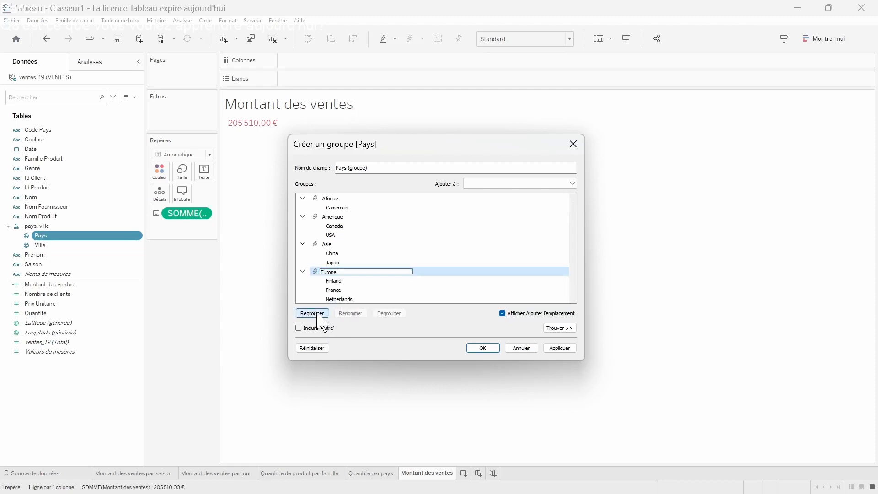
click(483, 347)
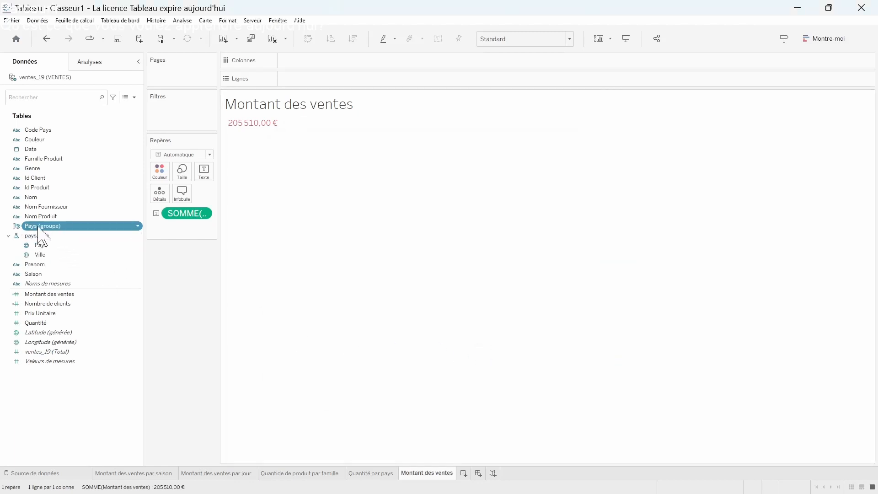
- Create a new worksheet plotting Montant des ventes by Pays (groupe), and display it as a treemap
click(464, 473)
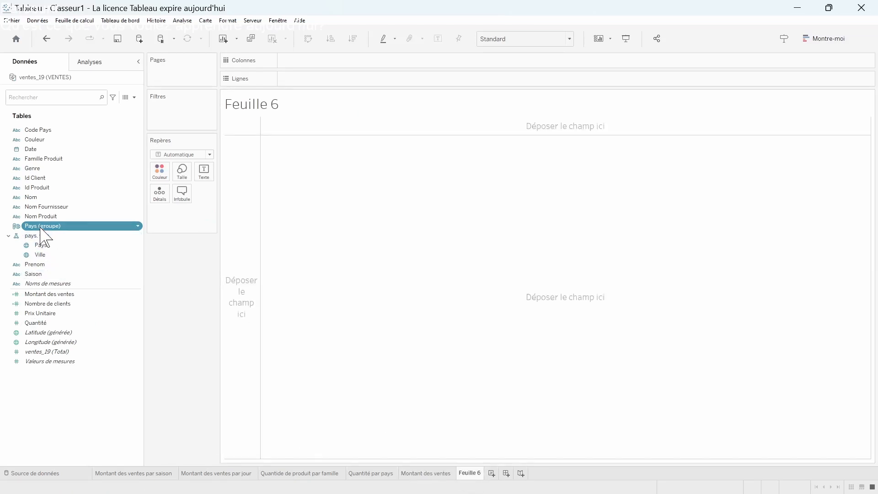
drag(42, 228, 354, 70)
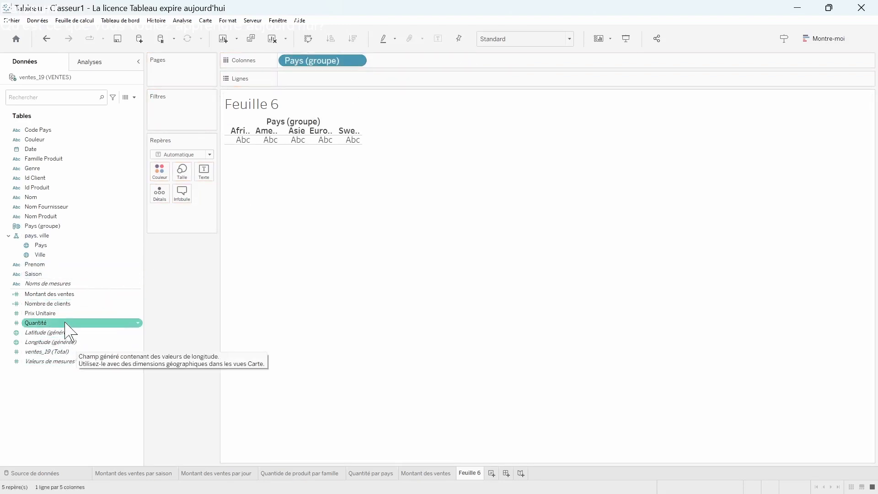
drag(54, 297, 337, 84)
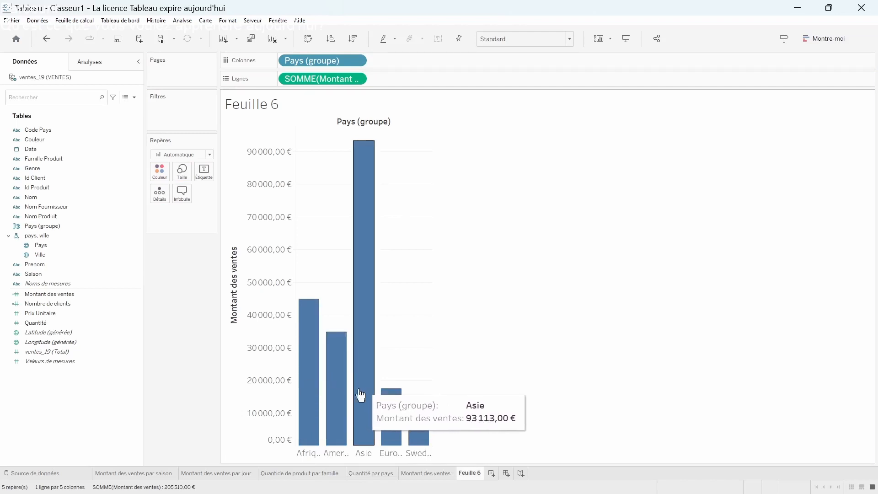
click(825, 40)
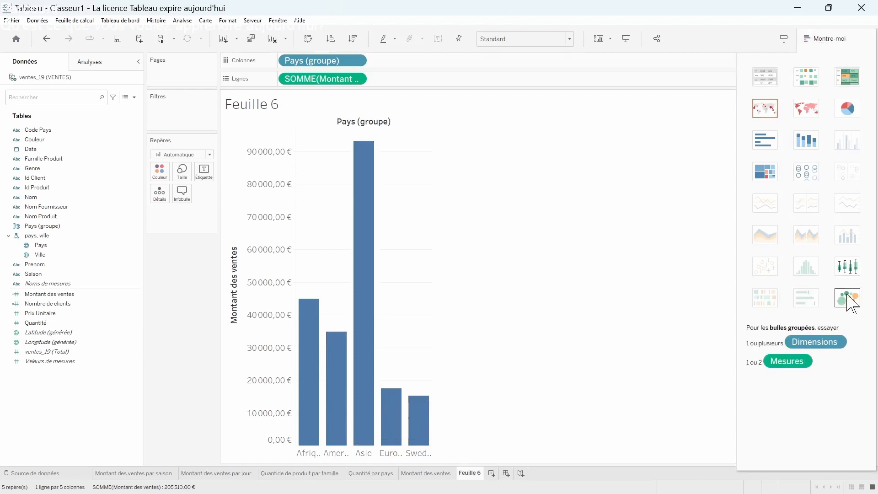
click(772, 173)
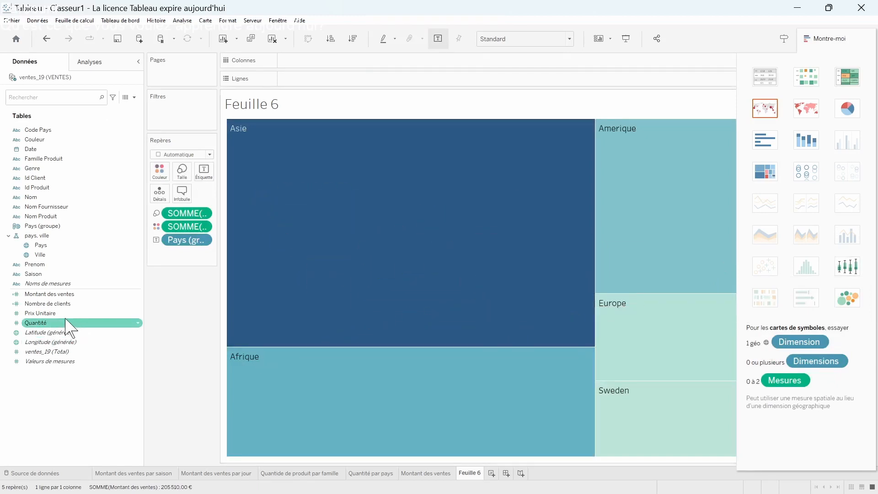
- Label the treemap rectangles with Prix Unitaire and Montant des ventes
click(48, 310)
drag(49, 309, 206, 170)
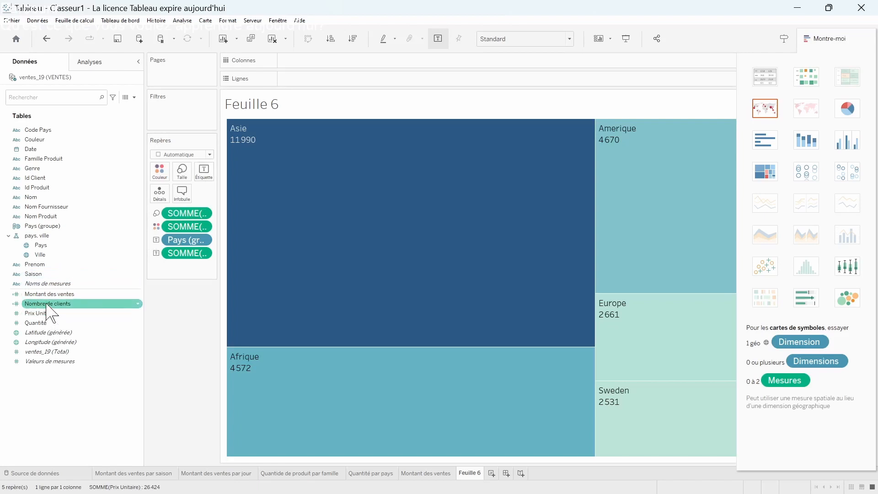
drag(50, 296, 203, 173)
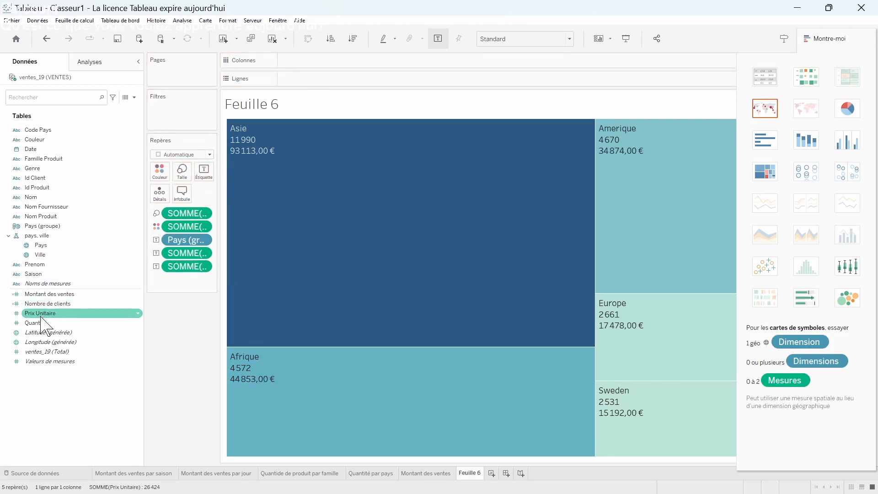
drag(41, 320, 199, 175)
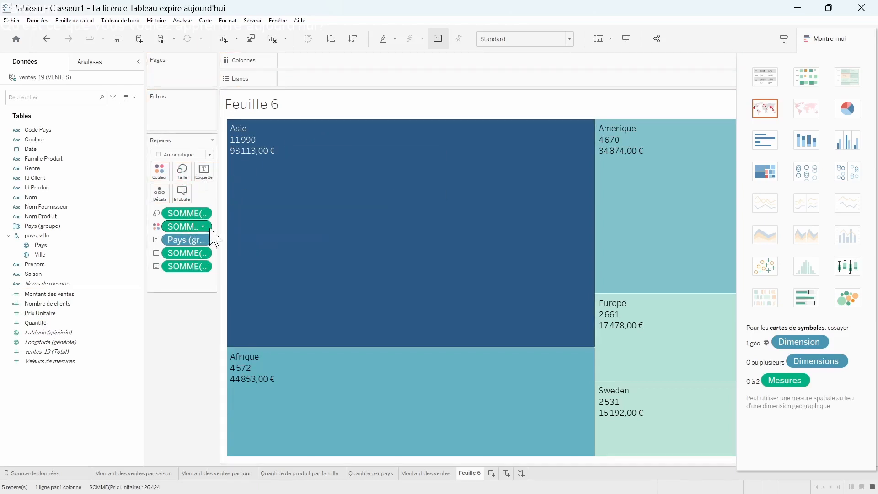
- Replace the Prix Unitaire label on the treemap with Quantité
right_click(204, 256)
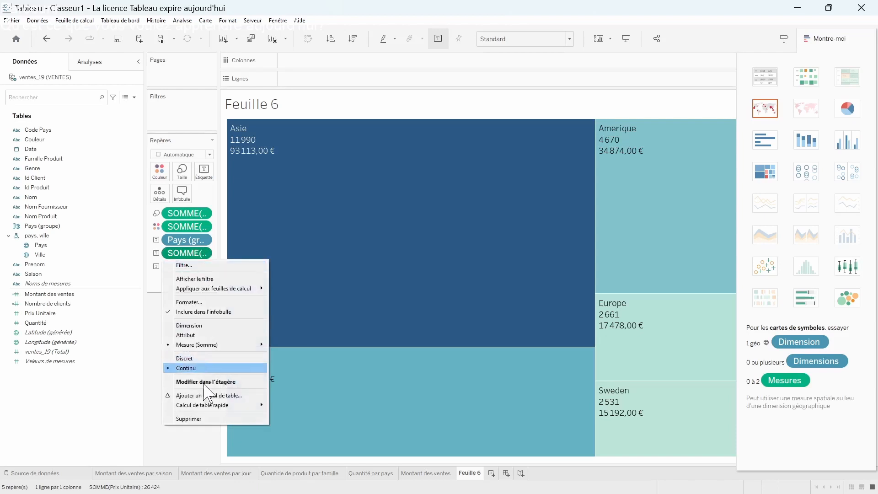
click(204, 418)
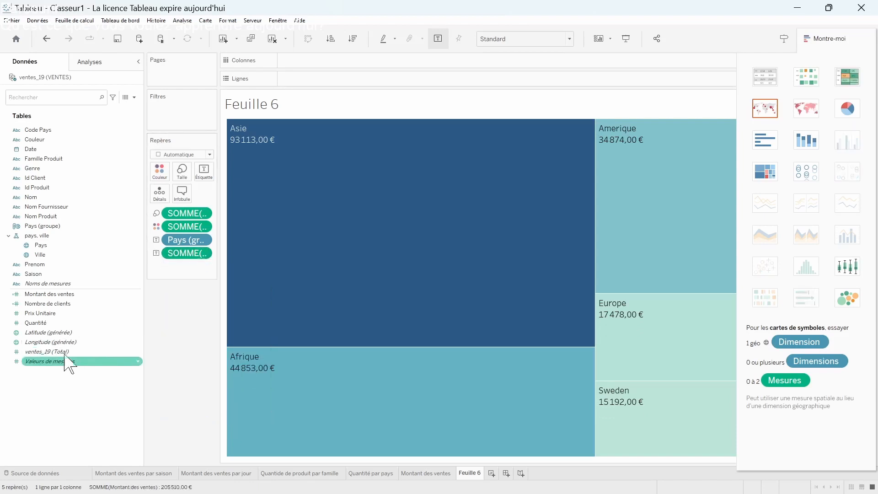
drag(37, 323, 198, 171)
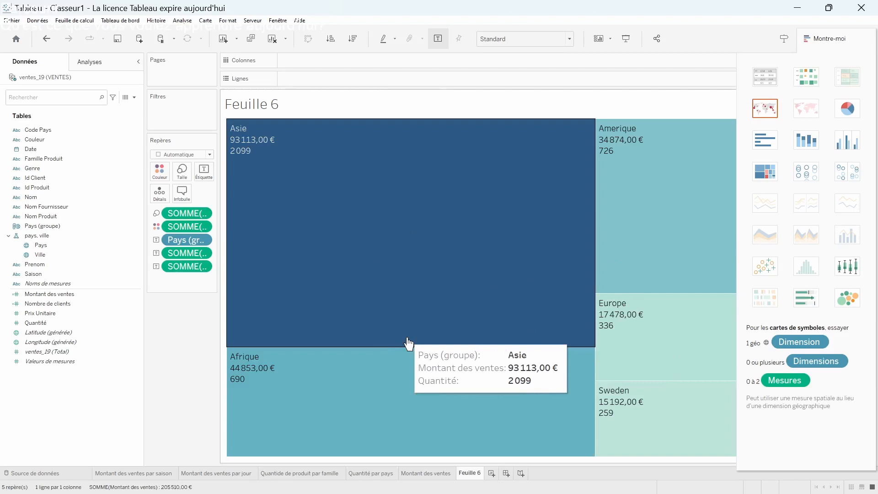
- Change the treemap into a symbol map of the country groups
click(765, 109)
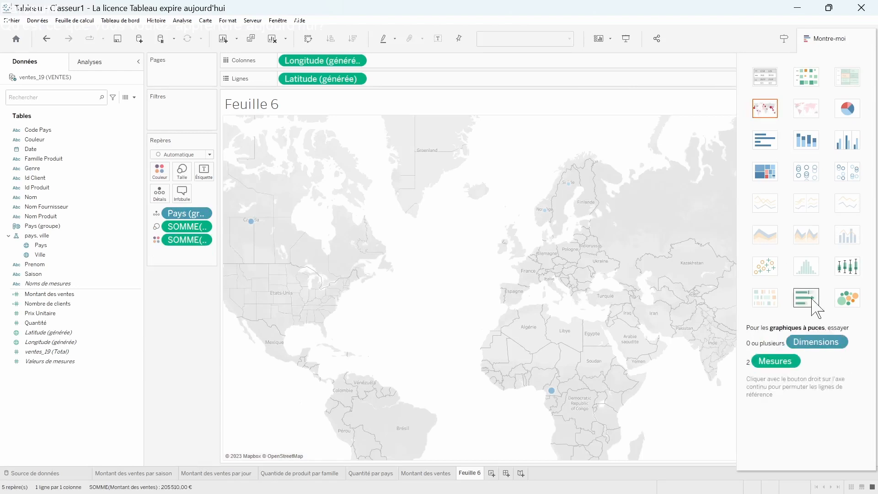
- Try the country groups as a heat map and as packed bubbles, and switch the chart back to a treemap
click(808, 81)
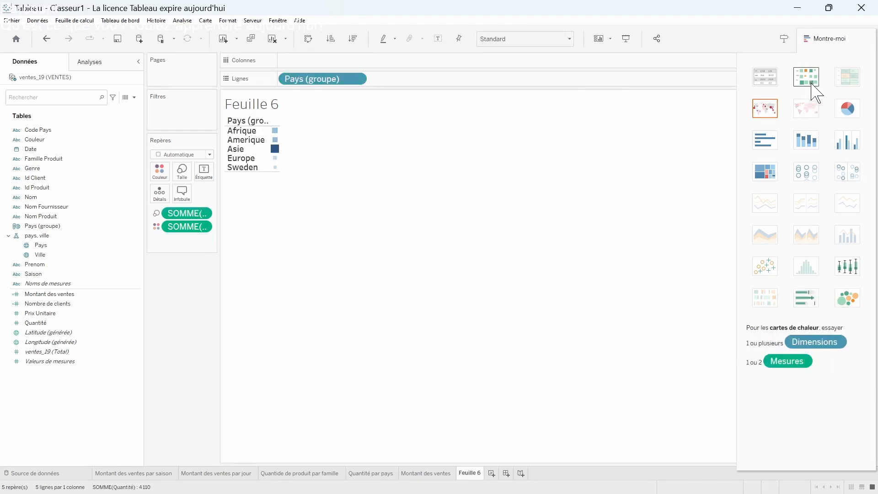
click(847, 299)
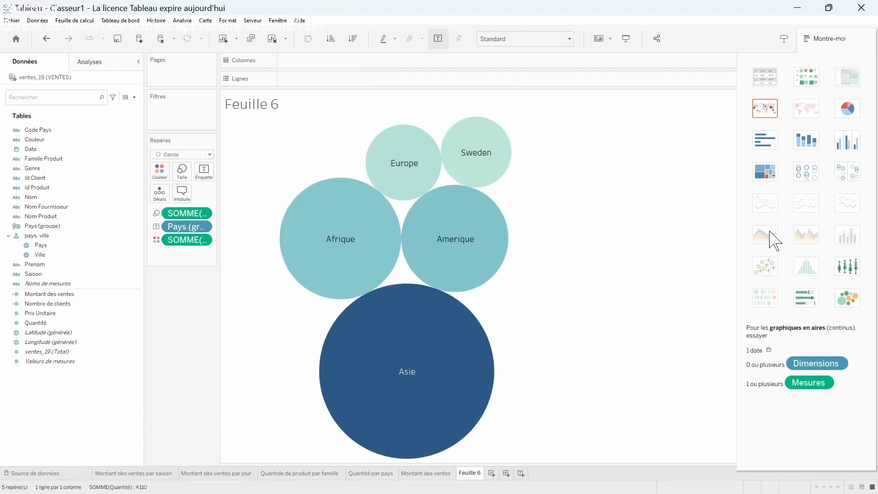
click(769, 175)
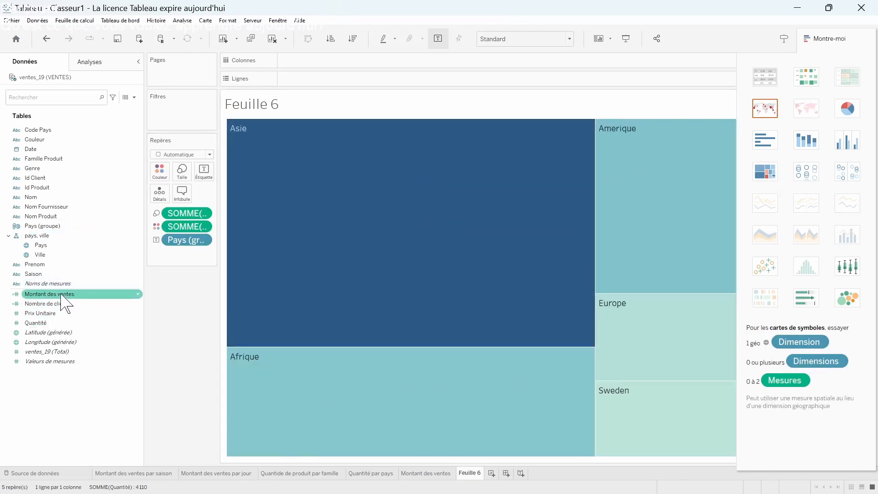
- Label the treemap rectangles with Montant des ventes and size them by Quantité
drag(61, 296, 199, 167)
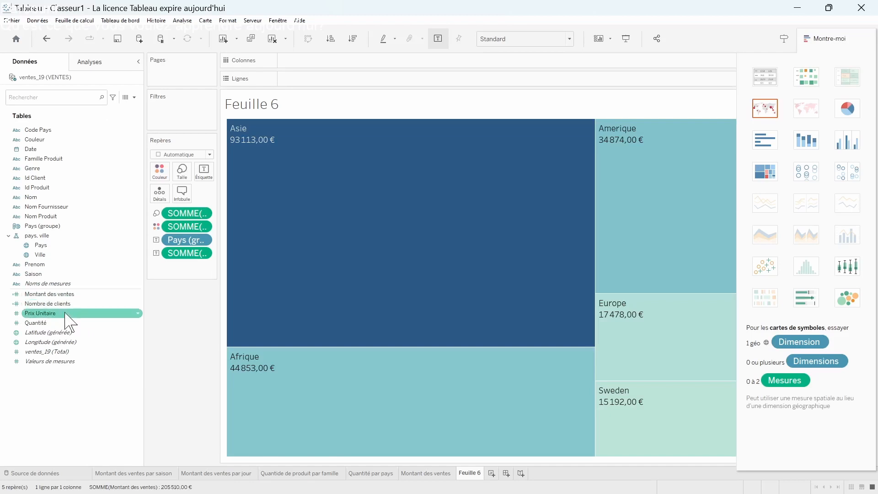
drag(51, 323, 153, 170)
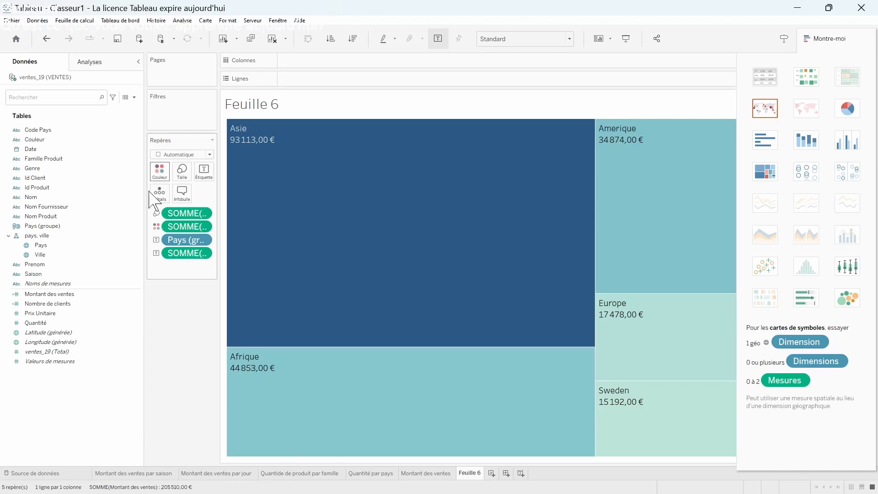
drag(26, 323, 190, 168)
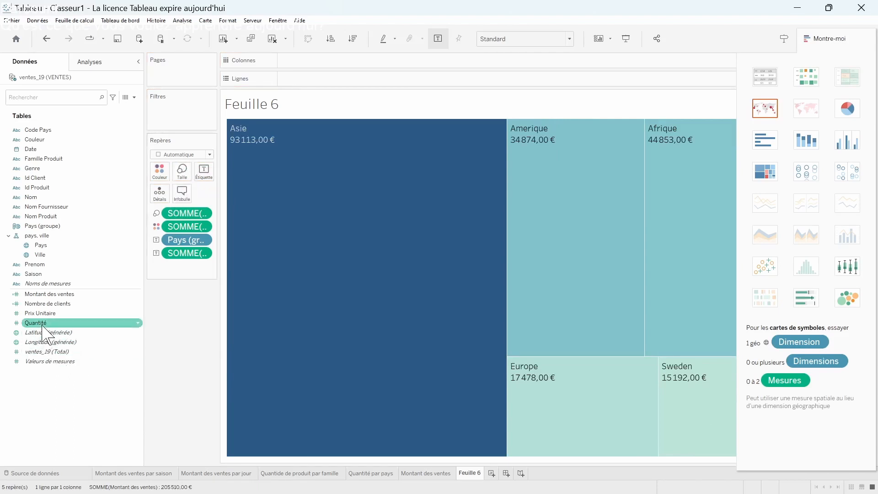
- Add Quantité and Nombre de clients to the labels of the treemap rectangles
drag(42, 325, 204, 174)
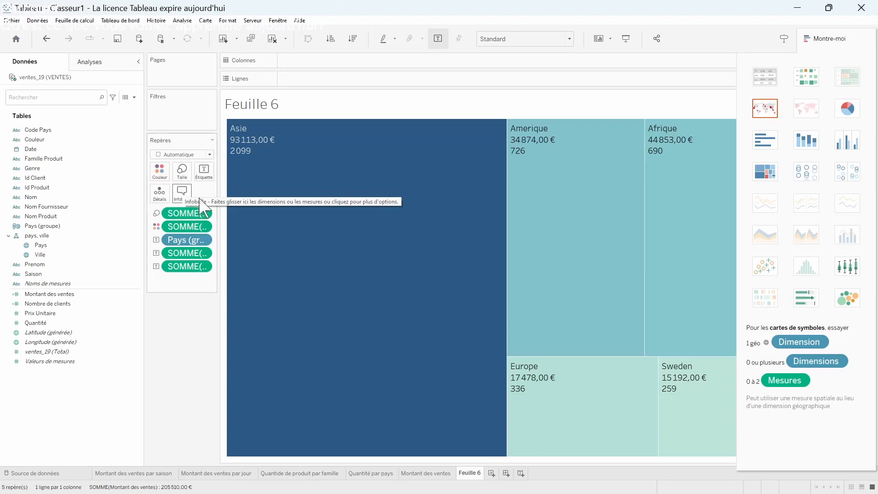
mouse_move(279, 178)
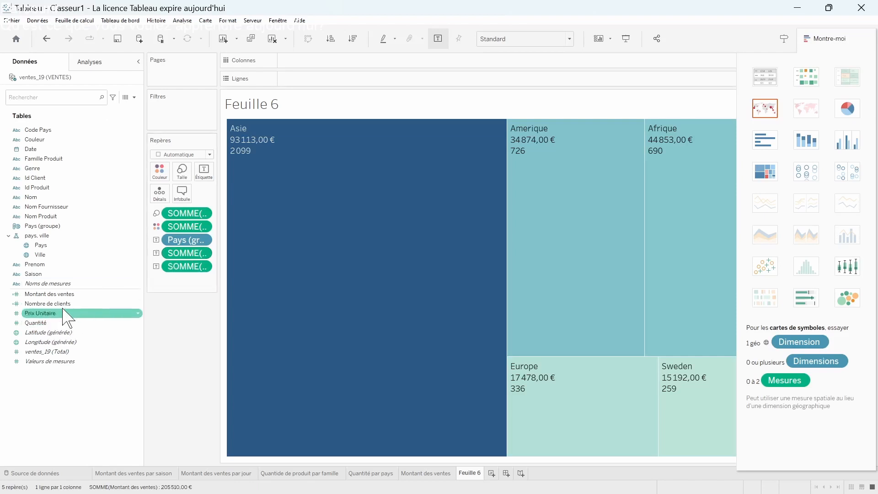
drag(50, 304, 207, 172)
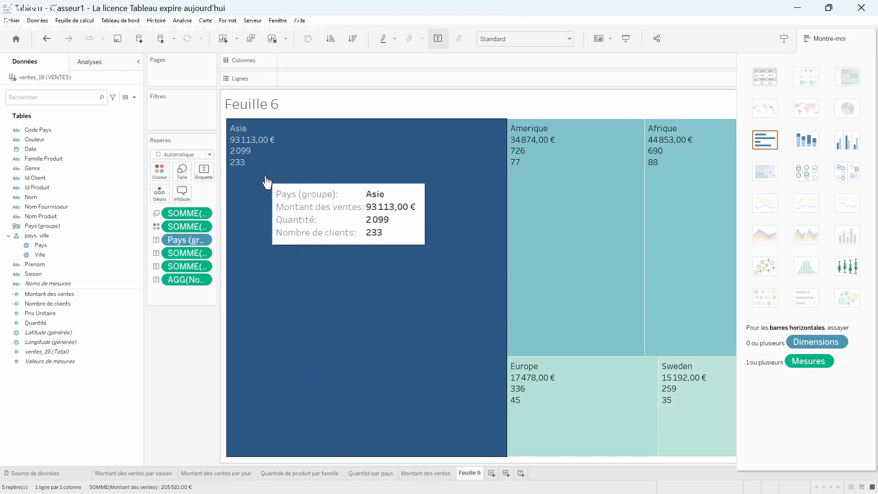
- Rename the Feuille 6 worksheet as Nombre de clients par continent and hide the chart type suggestions
right_click(466, 476)
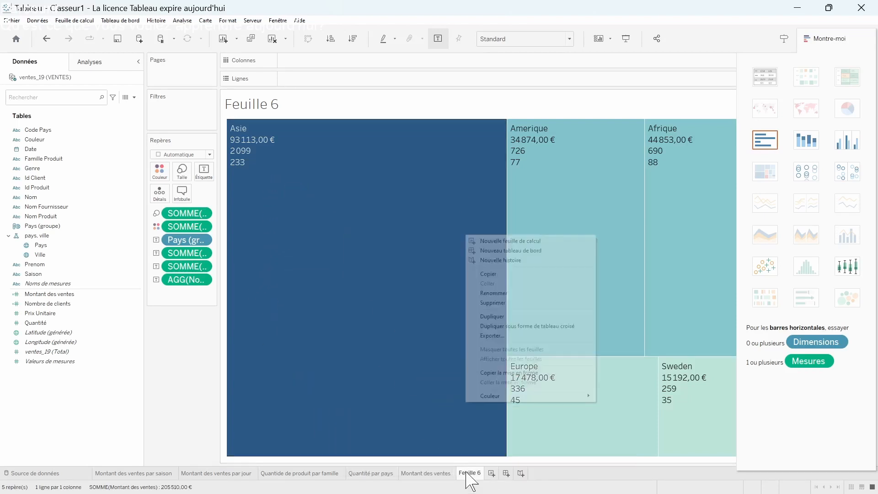
click(497, 296)
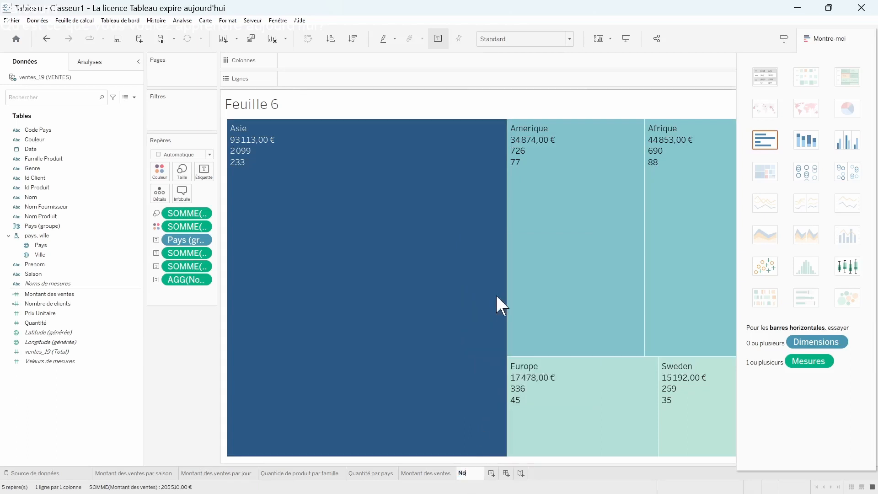
text(Nombre de client)
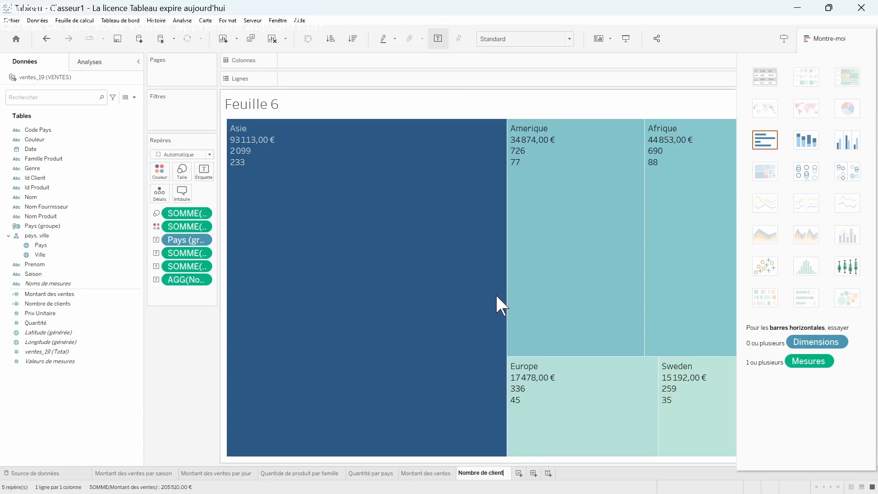
text(s par co)
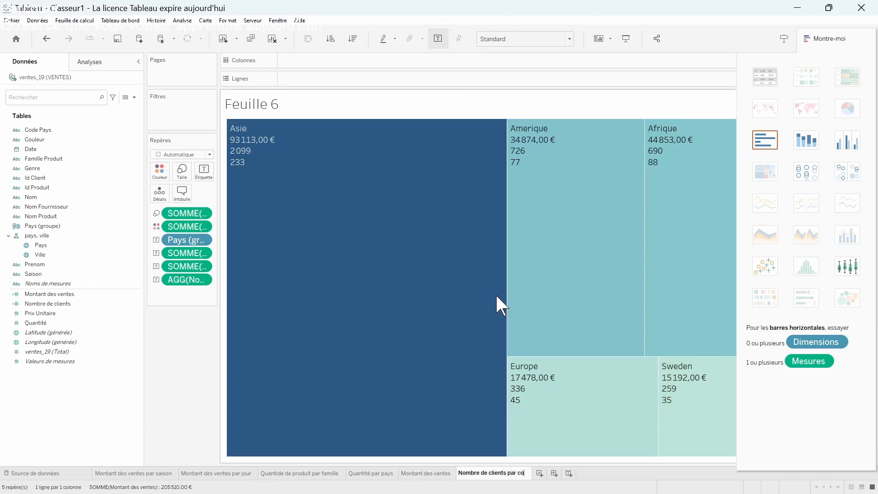
text(ntinent)
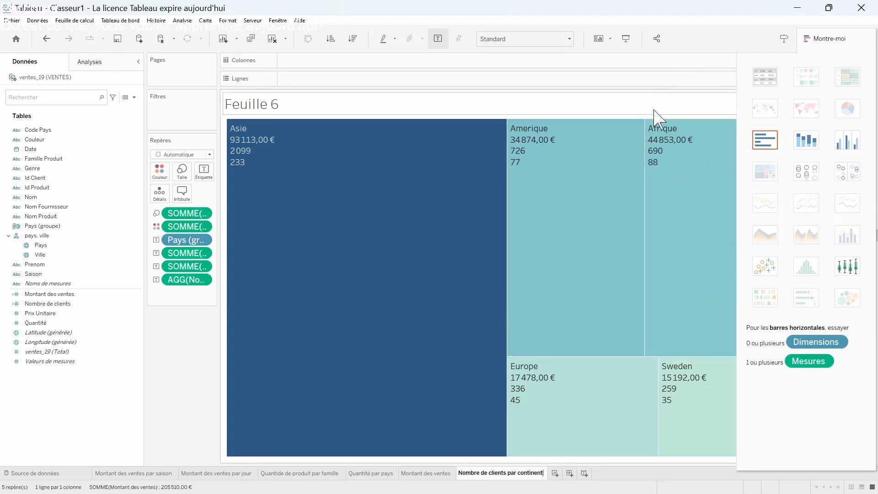
click(830, 37)
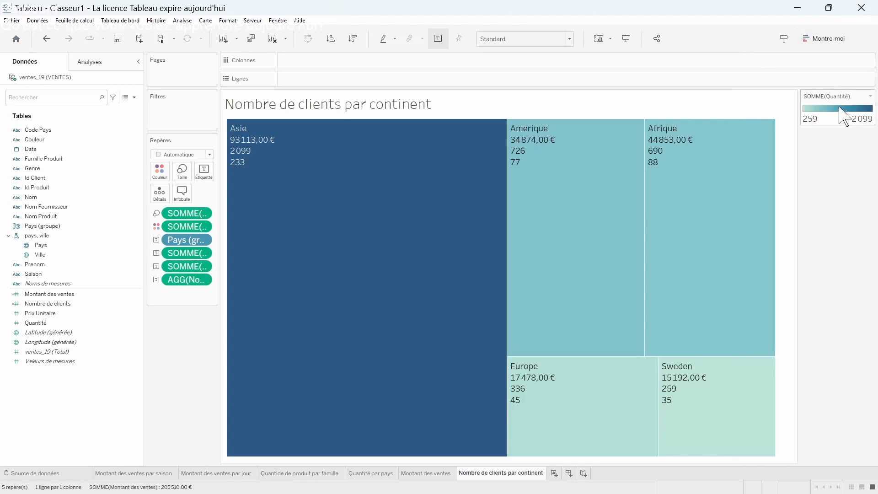
- Recolor the treemap's Quantité scale with a custom sequential palette based on brown #aa5500
double_click(827, 117)
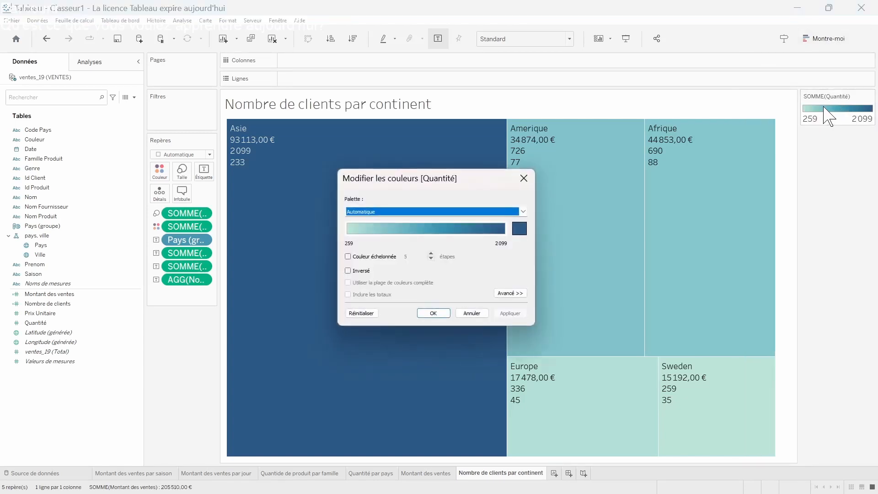
click(520, 228)
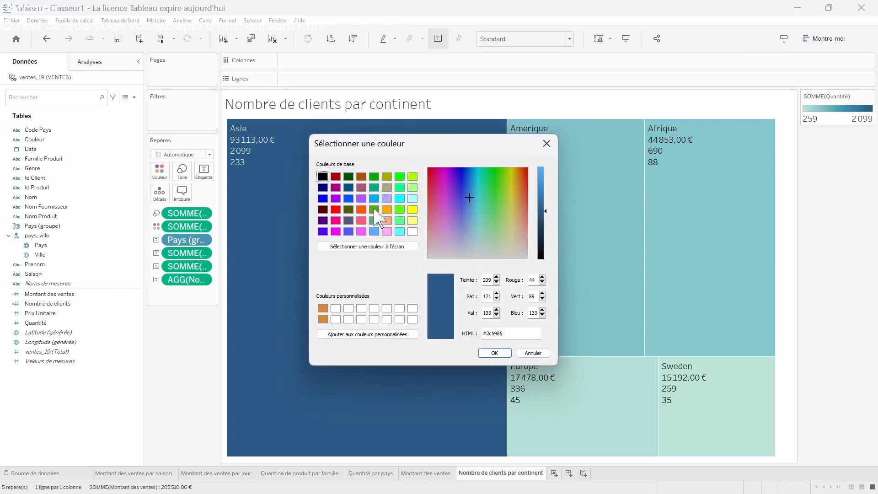
click(361, 178)
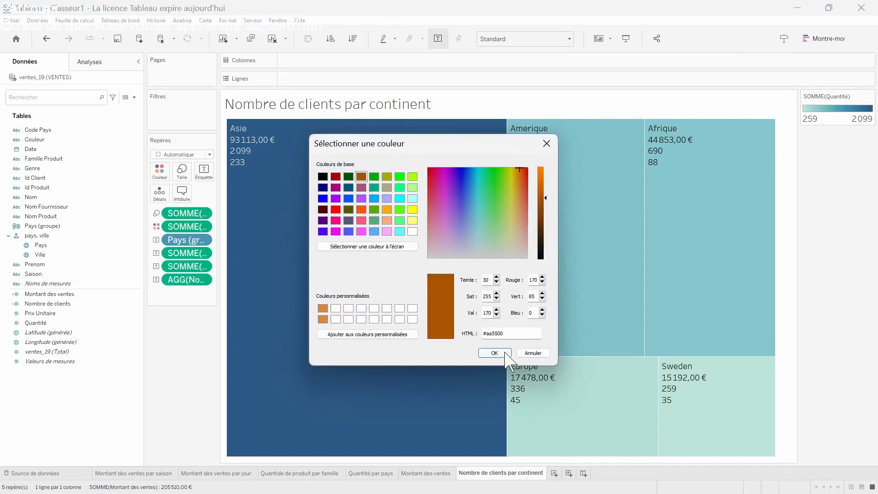
click(491, 353)
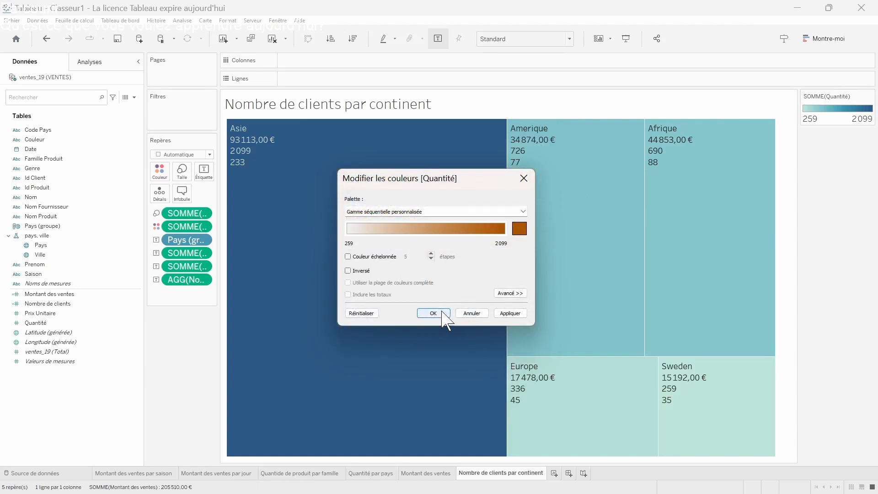
click(441, 314)
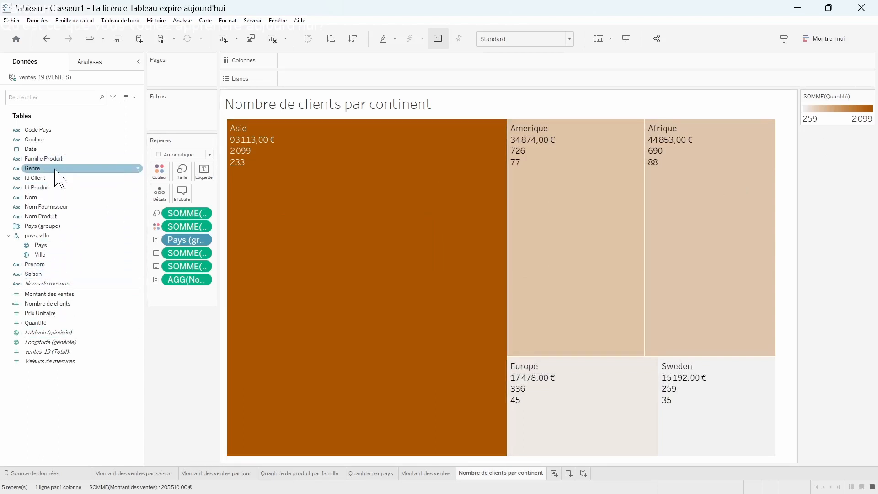
- Add a Genre filter including F and H to the worksheet and show its filter card
drag(39, 169, 177, 112)
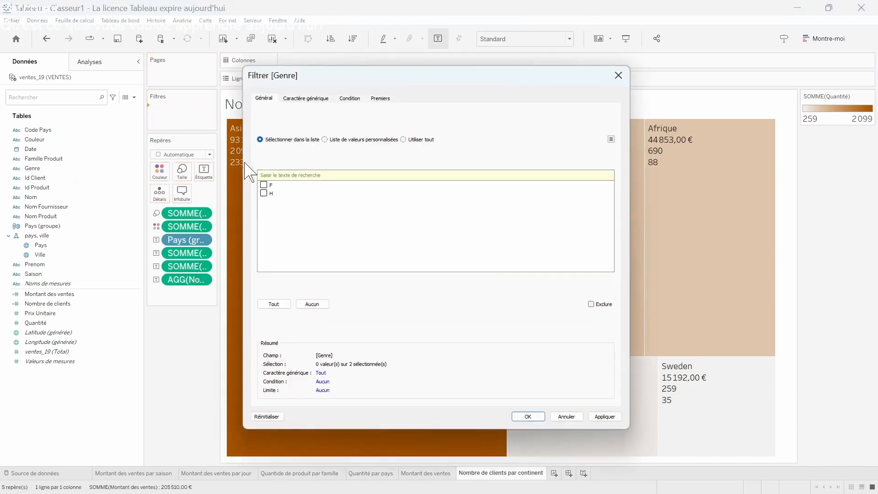
click(263, 184)
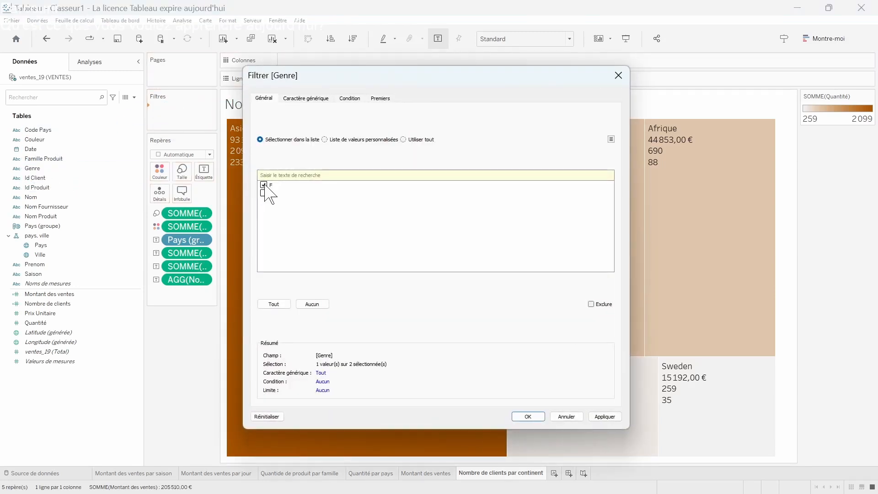
click(531, 417)
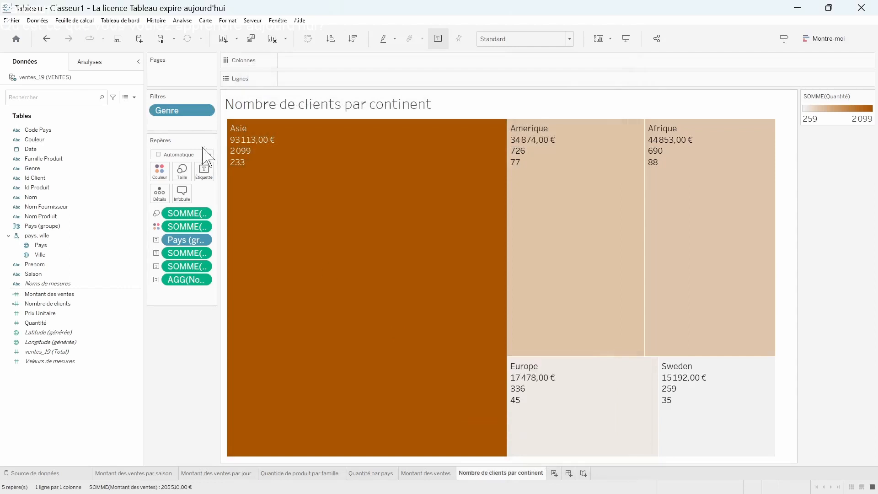
click(204, 111)
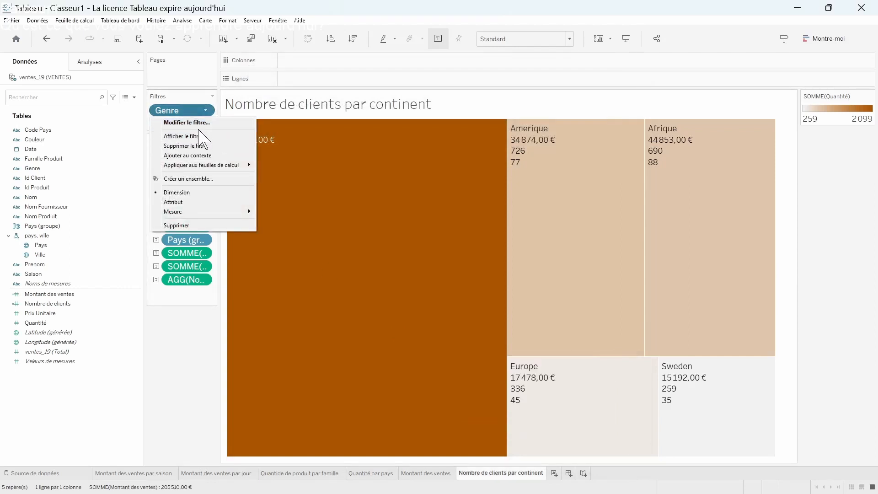
click(201, 136)
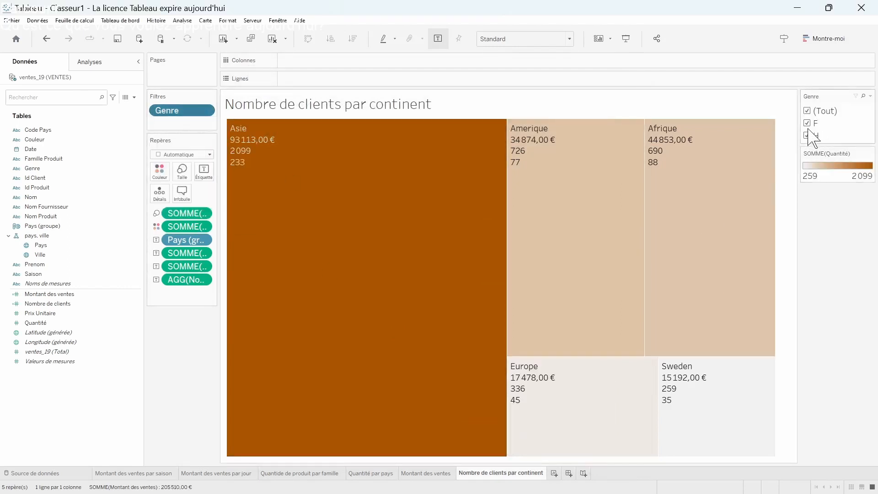
- Test the Genre filter on H alone and on F alone, restoring both values each time
click(807, 126)
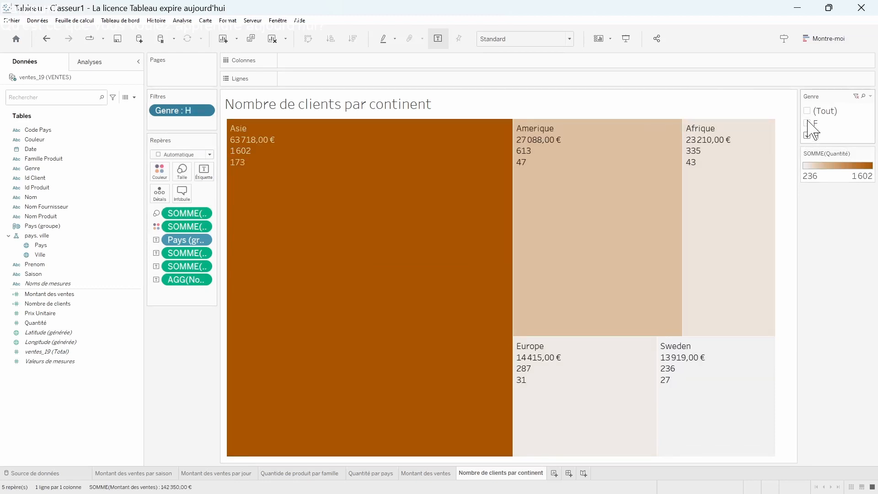
click(807, 122)
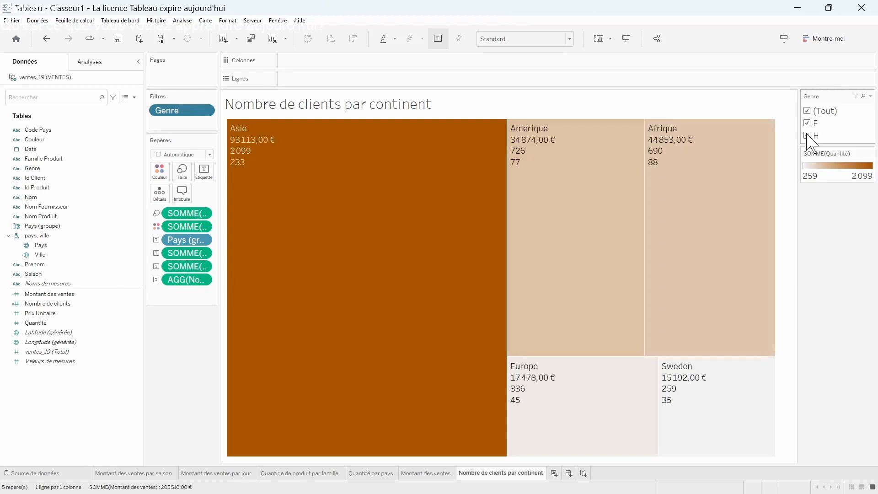
click(807, 135)
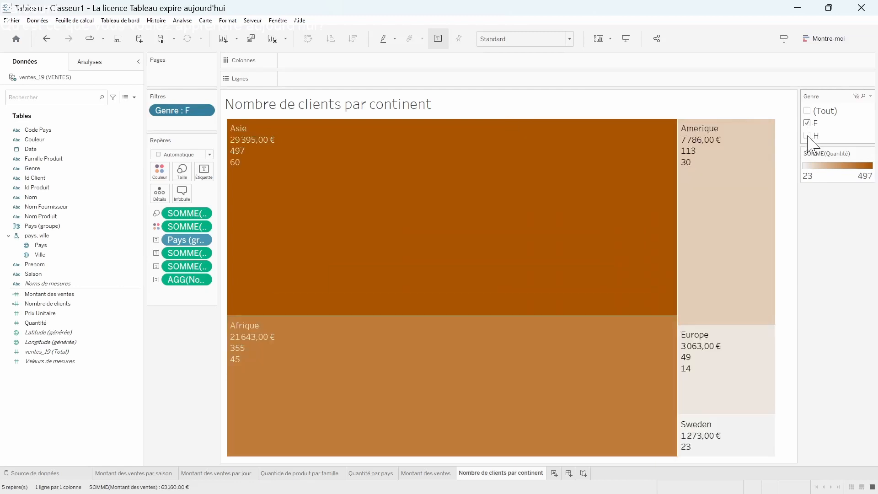
click(807, 135)
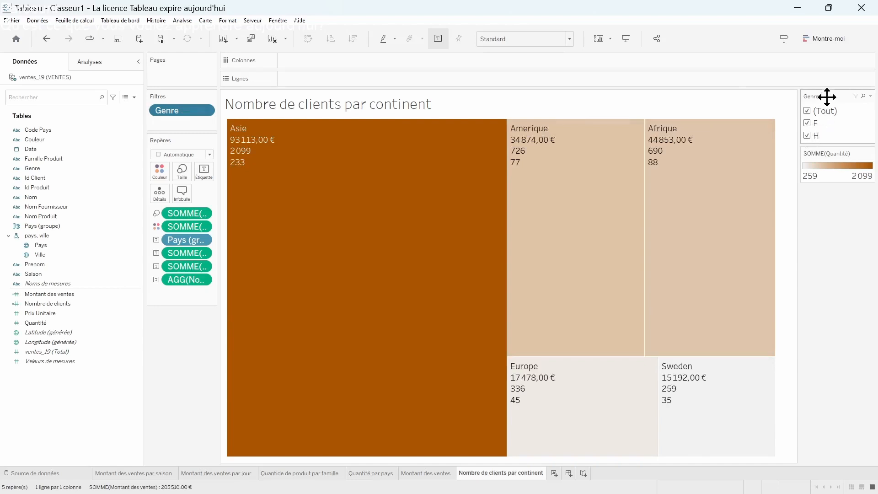
- Move the Genre filter card beneath the Repères card
drag(827, 96, 188, 336)
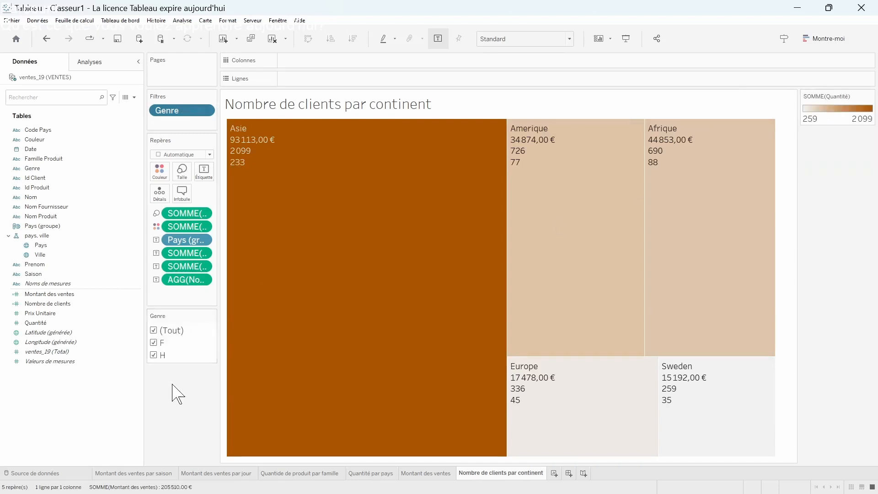
- Review the finished worksheets one by one, covering sales by season and day, product-family and country quantities, total sales, and clients by continent
click(123, 473)
click(214, 474)
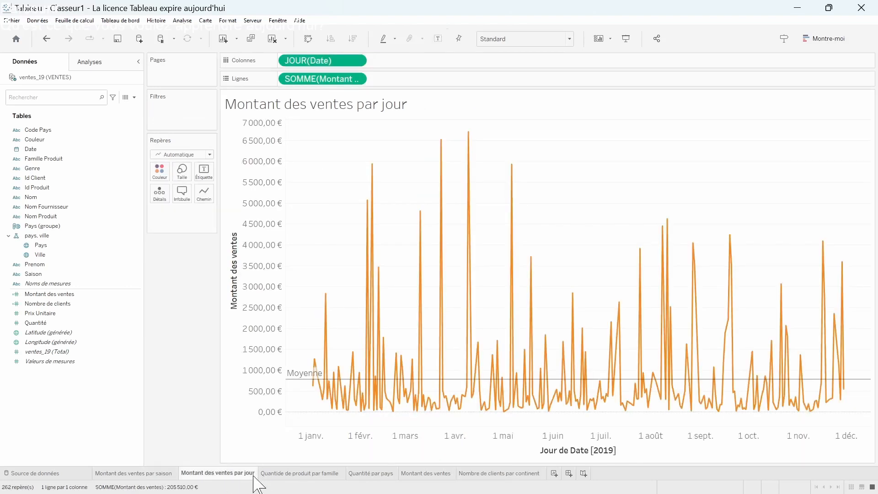
click(290, 474)
click(365, 474)
click(423, 474)
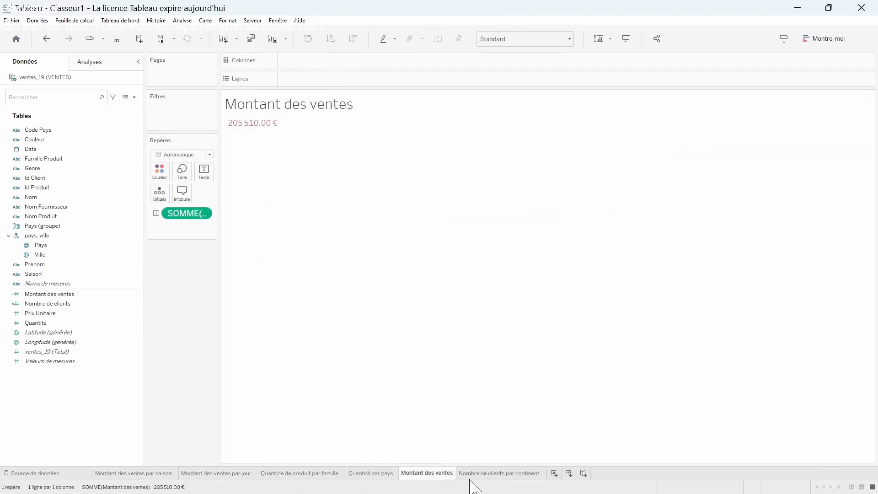
click(479, 473)
click(416, 473)
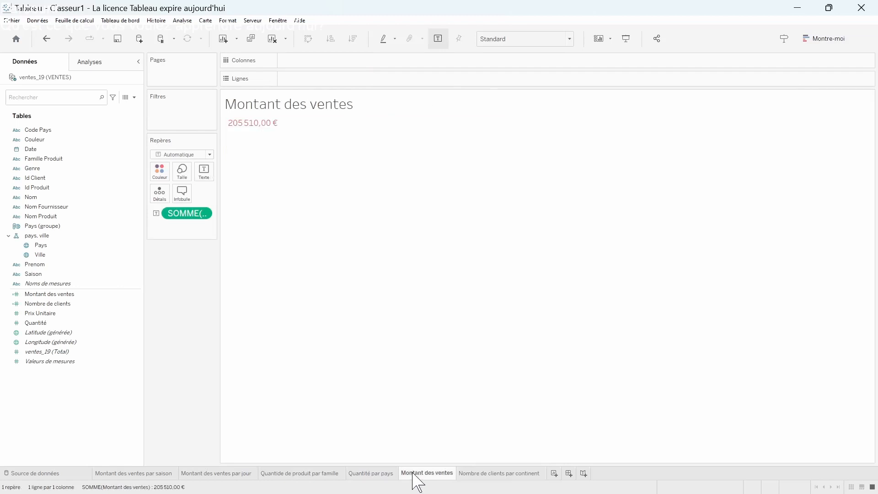
click(370, 474)
click(297, 474)
click(215, 474)
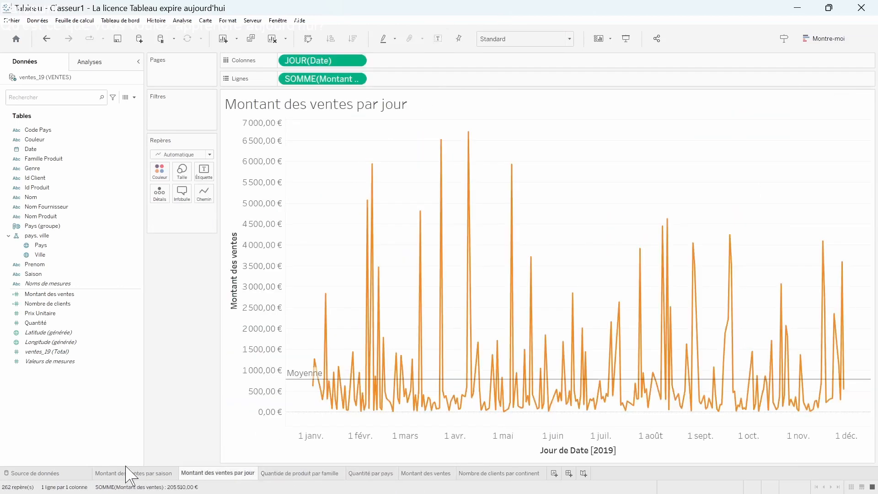
click(133, 474)
click(425, 473)
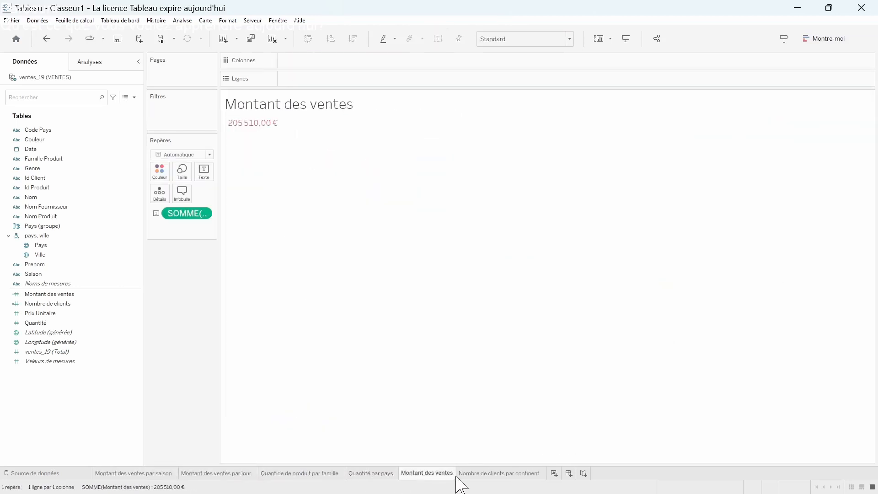
- Finish the worksheet review with clients by continent, create a new dashboard and look through its available objects
click(483, 474)
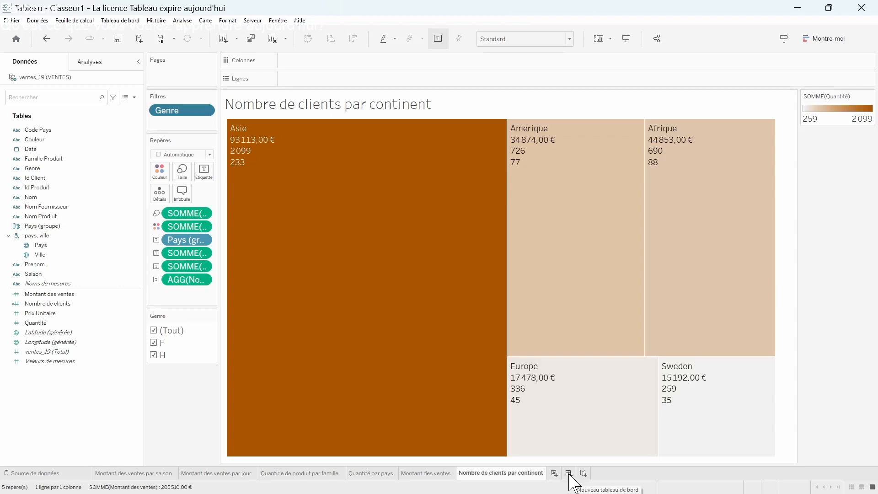
click(569, 473)
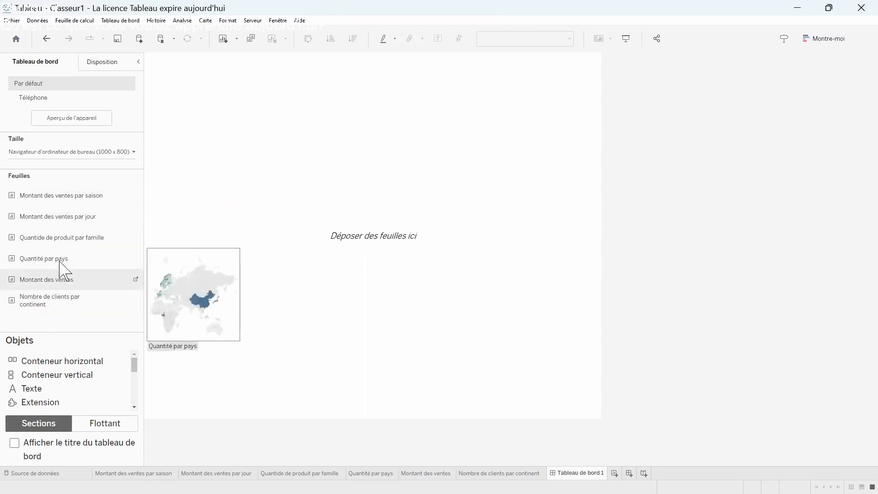
scroll(43, 378, down, 3)
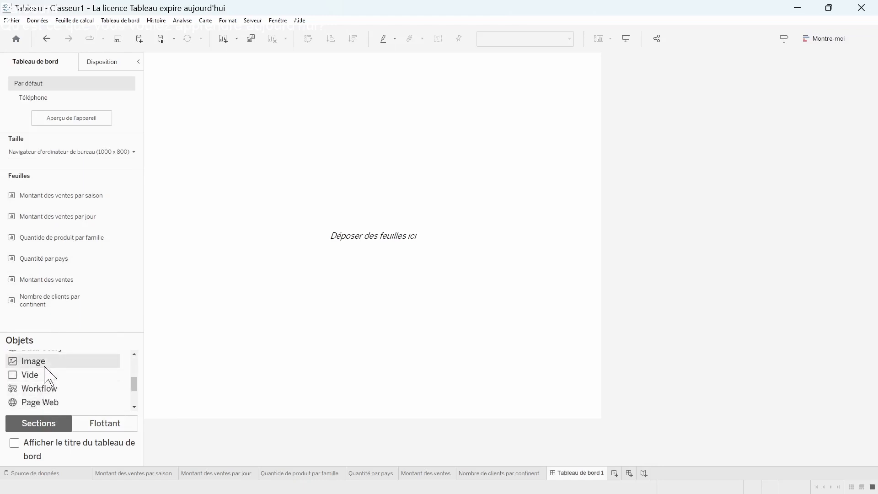
scroll(61, 408, up, 2)
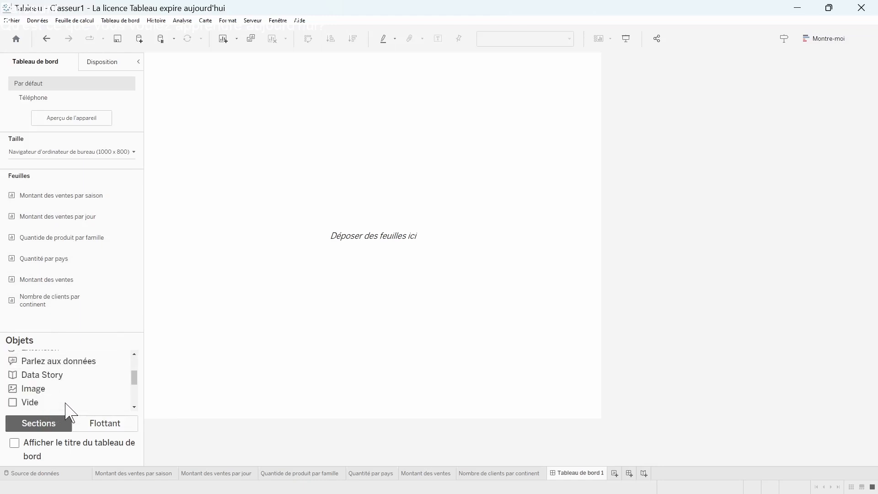
scroll(54, 389, up, 4)
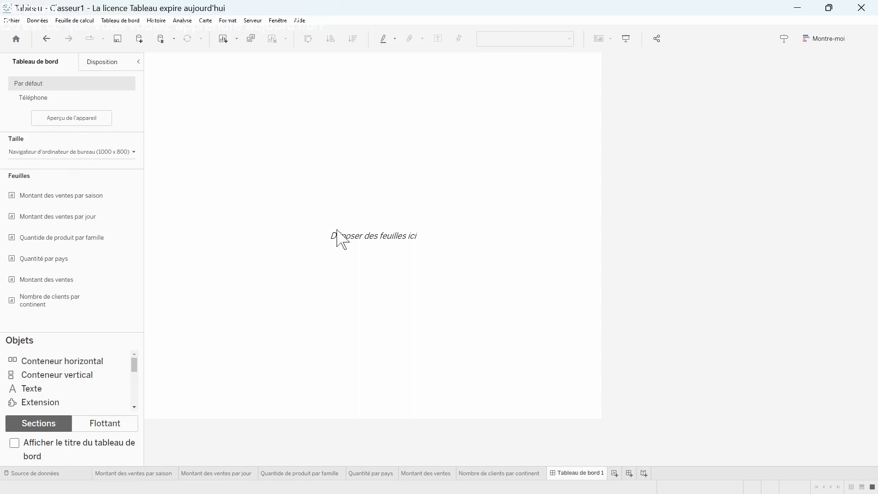
- Test a smaller fixed dashboard width, such as 700 px, and return the width to 1000 px
click(134, 153)
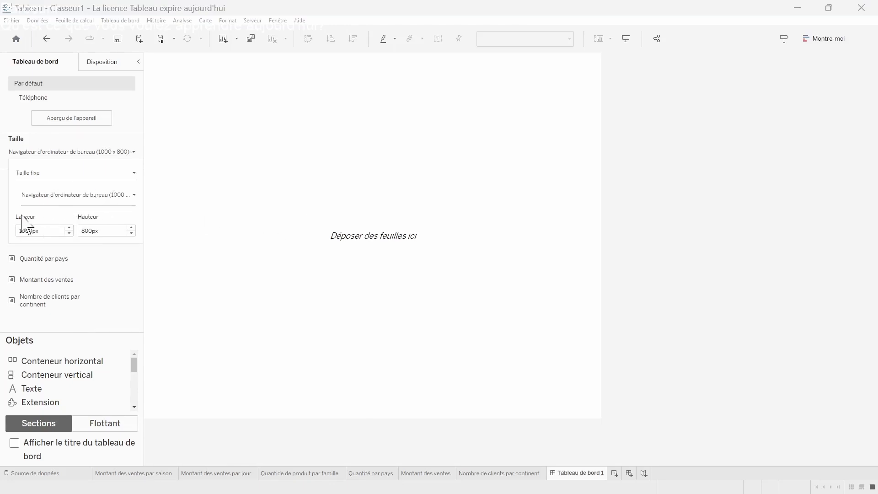
click(69, 233)
click(69, 232)
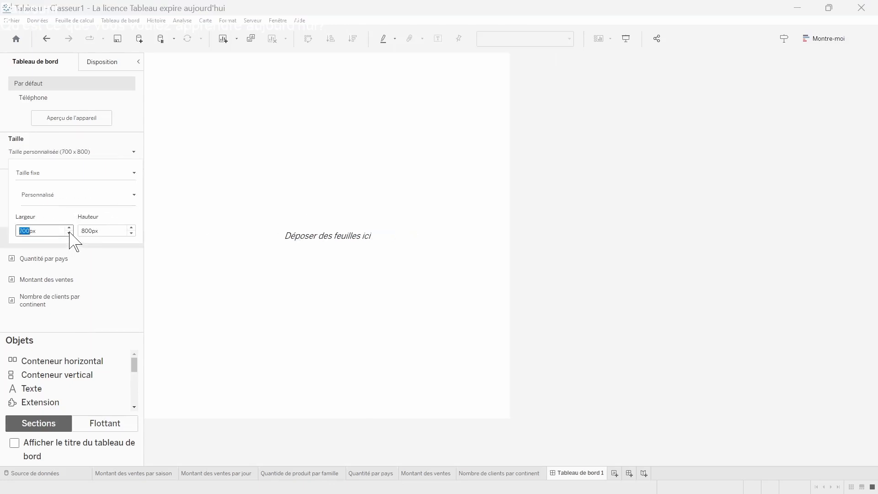
click(70, 233)
click(70, 233)
click(69, 227)
click(70, 227)
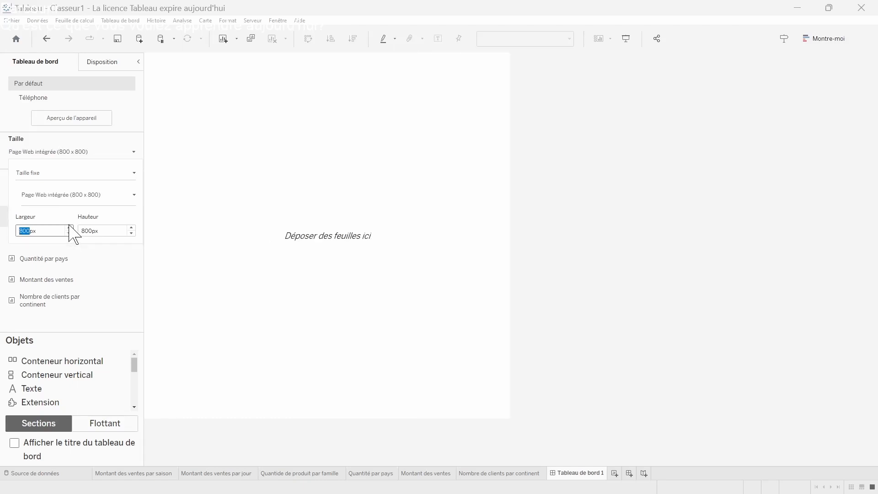
click(70, 228)
click(69, 228)
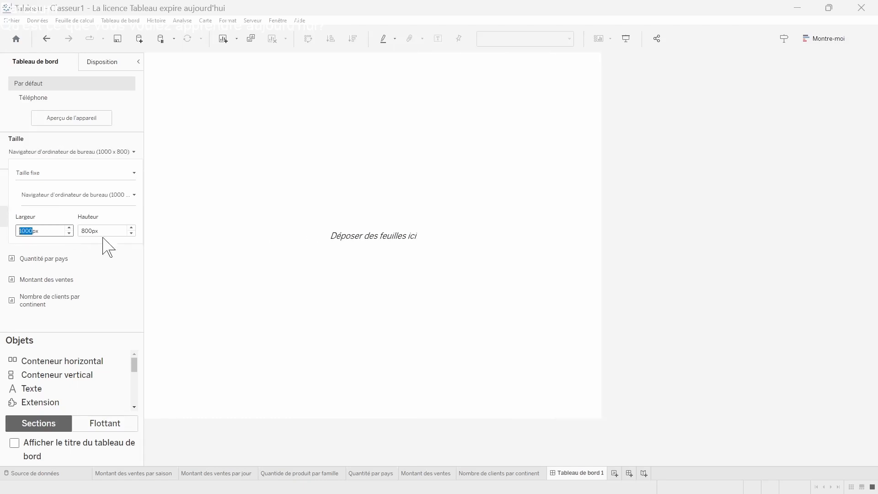
- Test dashboard heights of 700 px and 900 px and return the height to 800 px
click(131, 233)
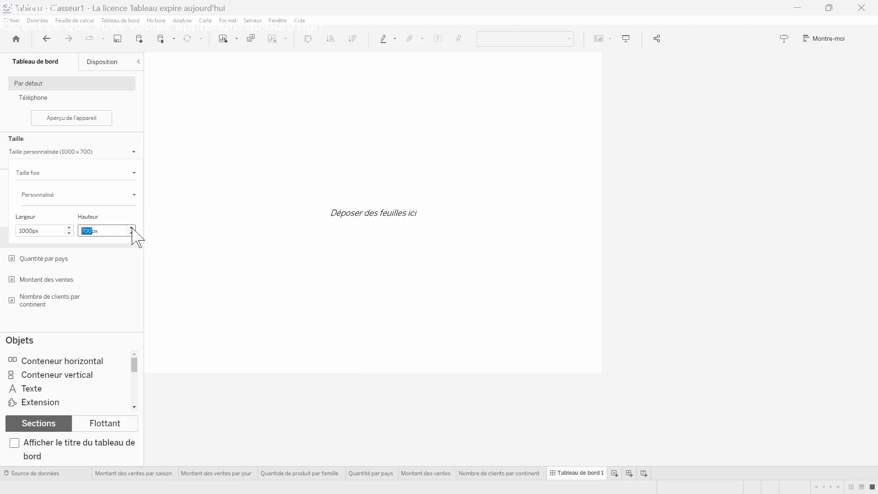
click(131, 228)
click(131, 227)
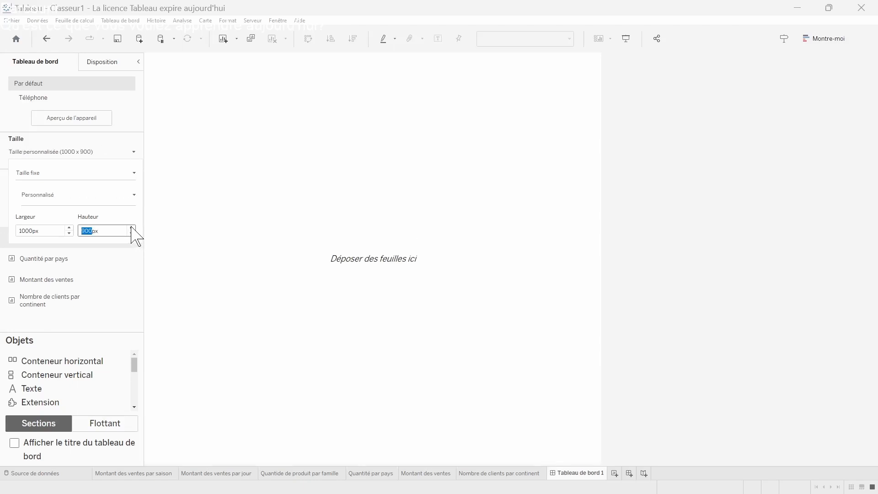
click(132, 233)
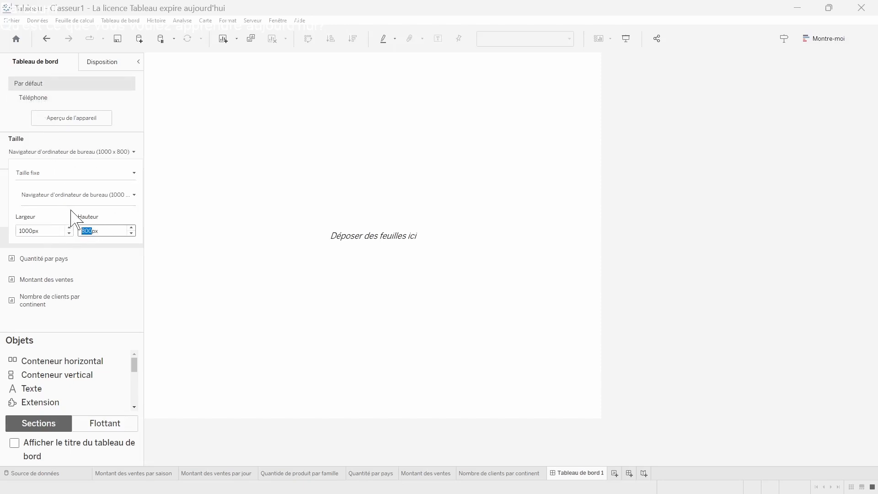
click(650, 183)
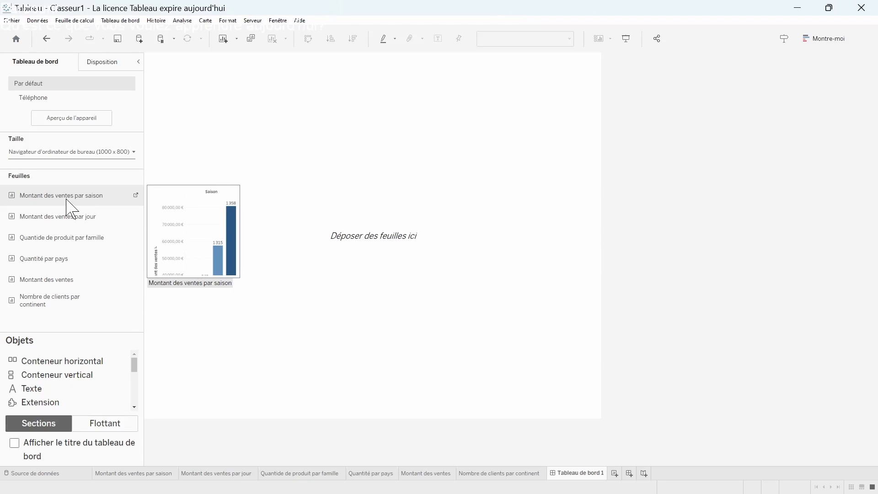
- Place the Montant des ventes par saison sheet on the empty dashboard, with Montant des ventes par jour directly beneath it
drag(61, 201, 243, 174)
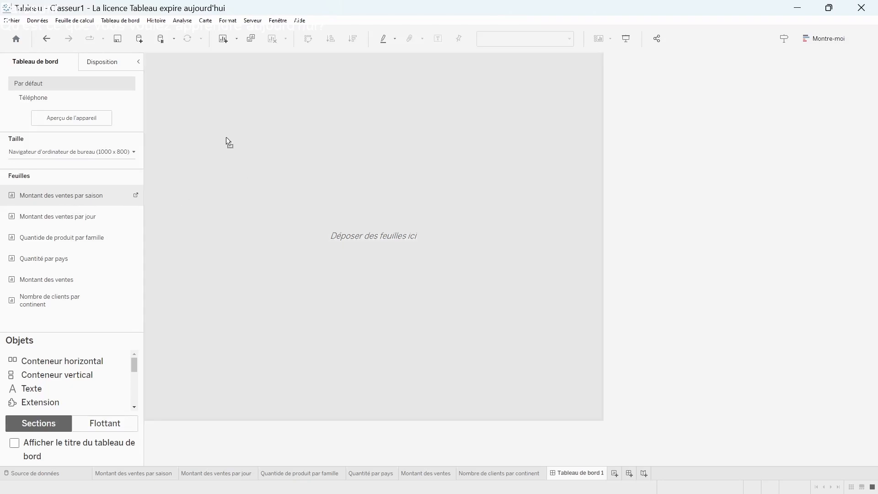
drag(226, 136, 201, 133)
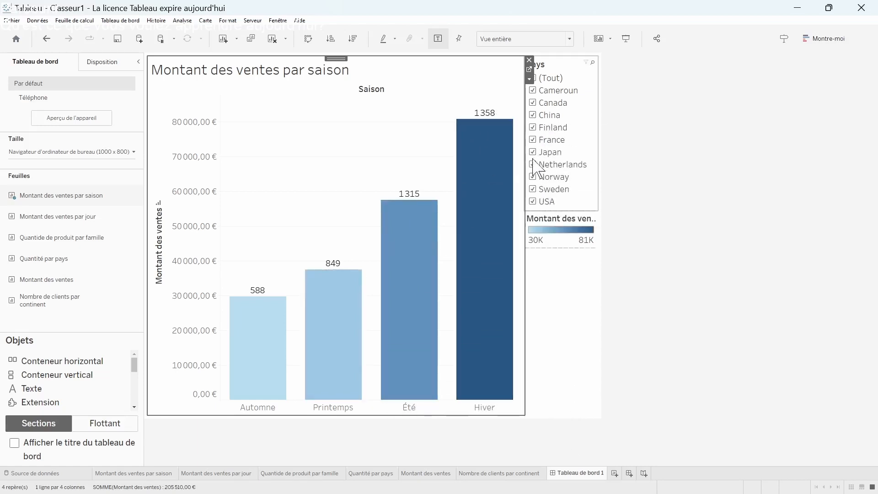
click(533, 140)
click(533, 139)
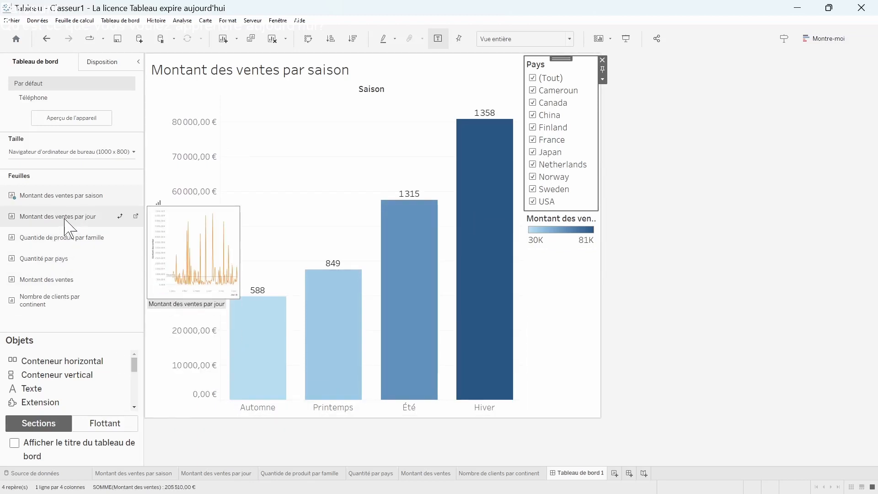
drag(65, 219, 485, 401)
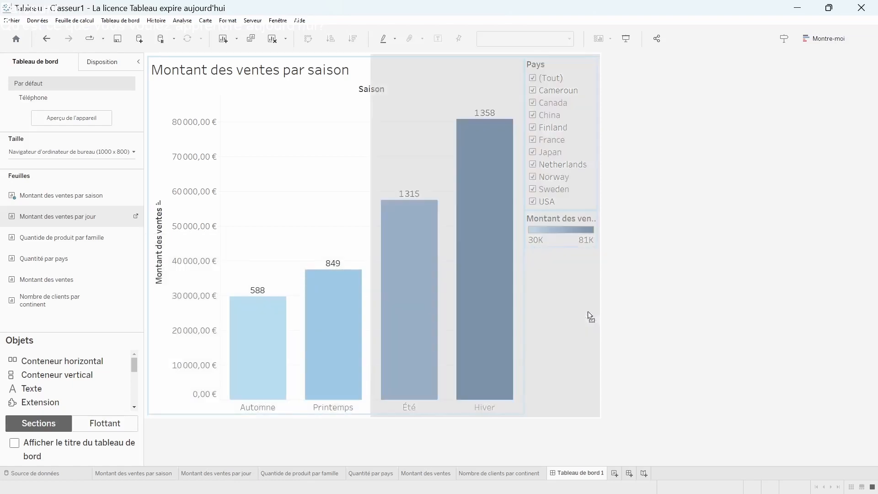
mouse_move(597, 316)
mouse_down()
mouse_move(522, 319)
mouse_move(548, 322)
mouse_move(448, 179)
mouse_move(355, 87)
mouse_move(353, 177)
mouse_move(327, 324)
mouse_up()
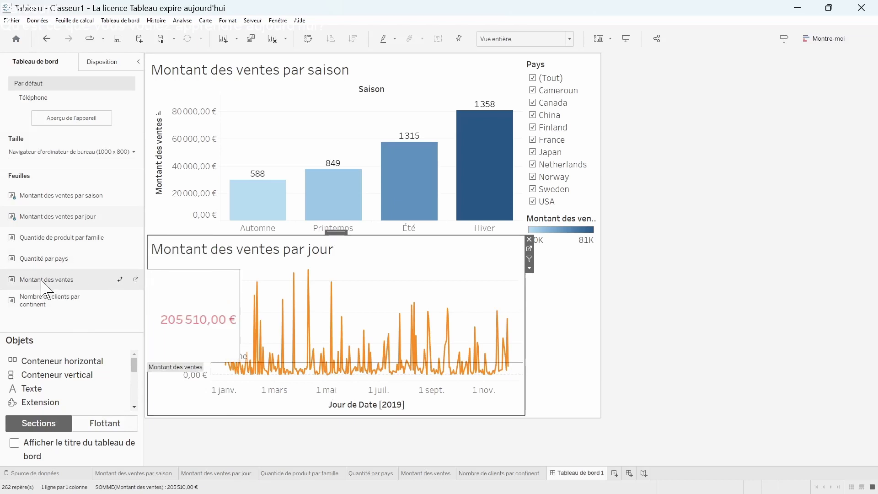
- Place the Montant des ventes and Nombre de clients par continent sheets beside the season chart in the dashboard's upper row
mouse_move(46, 289)
mouse_down()
mouse_move(28, 291)
mouse_move(457, 300)
mouse_move(544, 291)
mouse_move(452, 58)
mouse_move(185, 109)
mouse_move(172, 132)
mouse_up()
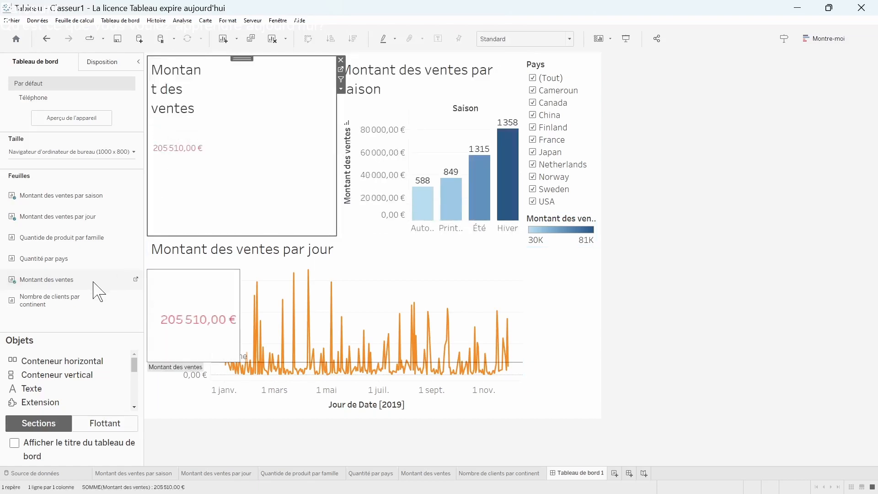
mouse_move(89, 303)
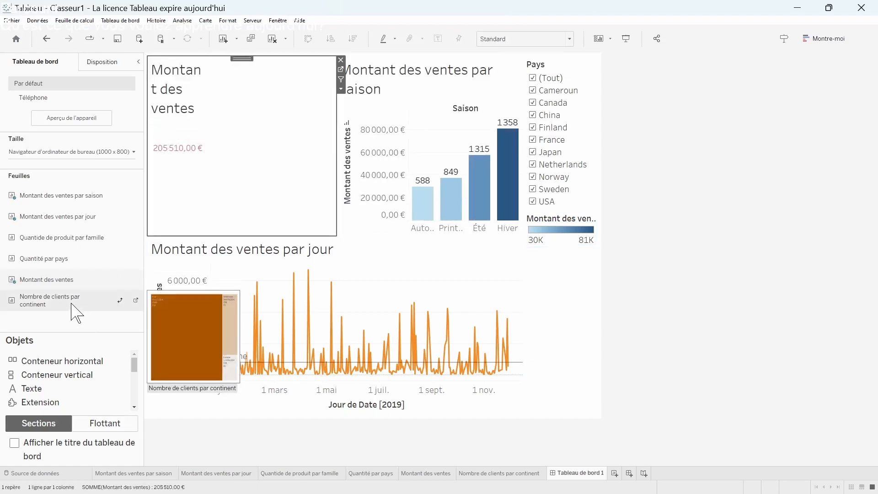
drag(79, 298, 170, 180)
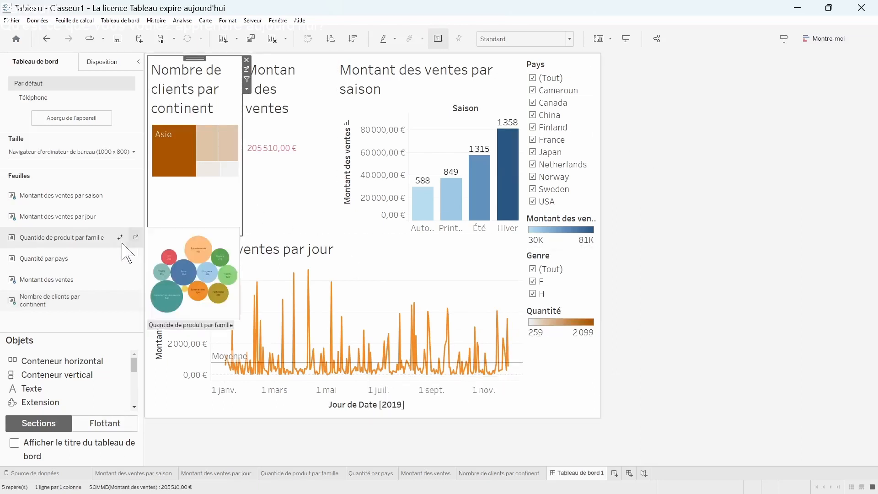
- Set the dashboard's fixed size to 1500 px wide and 900 px high
click(133, 152)
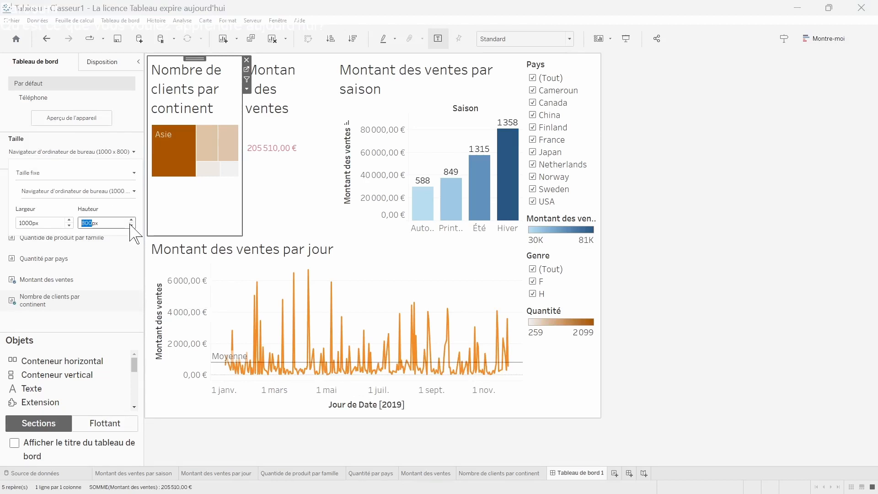
click(69, 224)
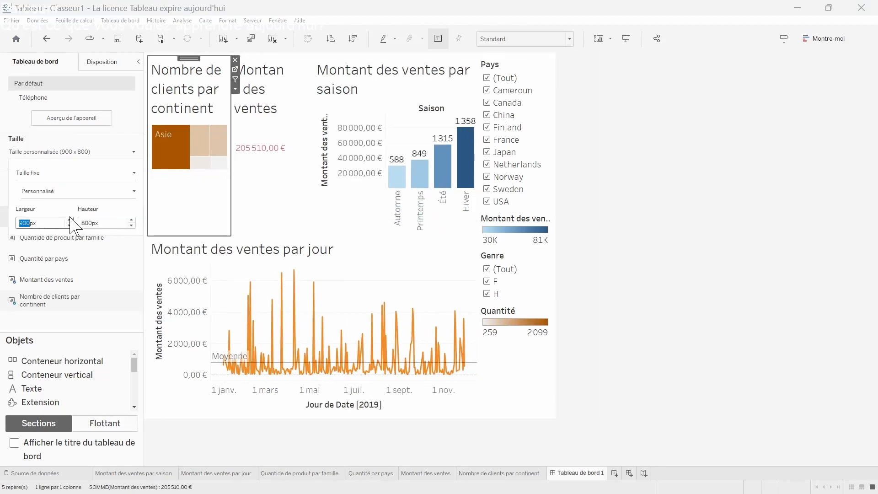
scroll(69, 224, up, 4)
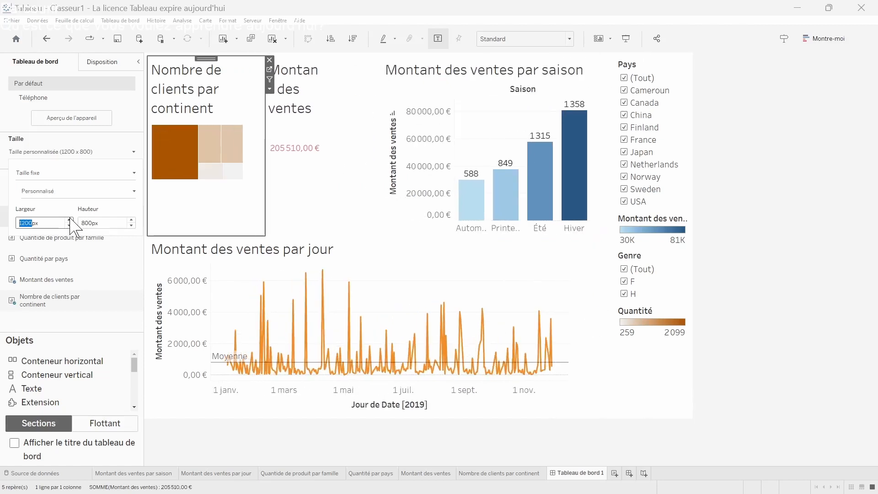
scroll(70, 219, up, 2)
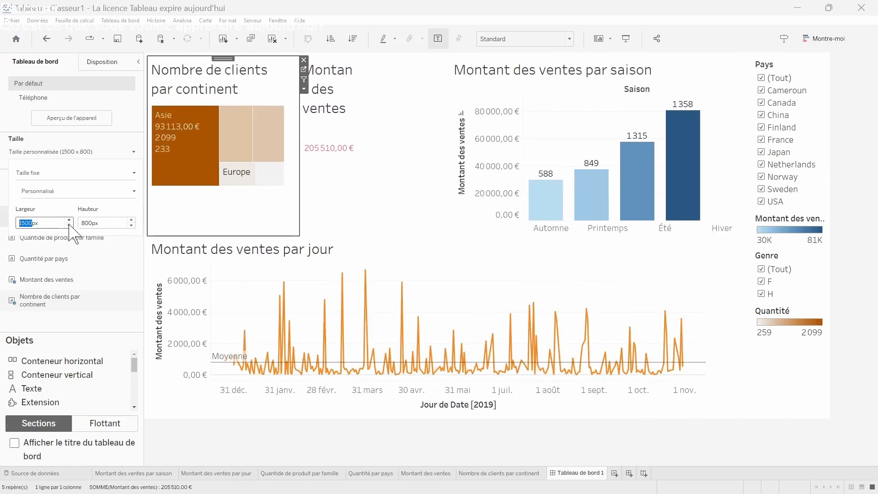
click(131, 225)
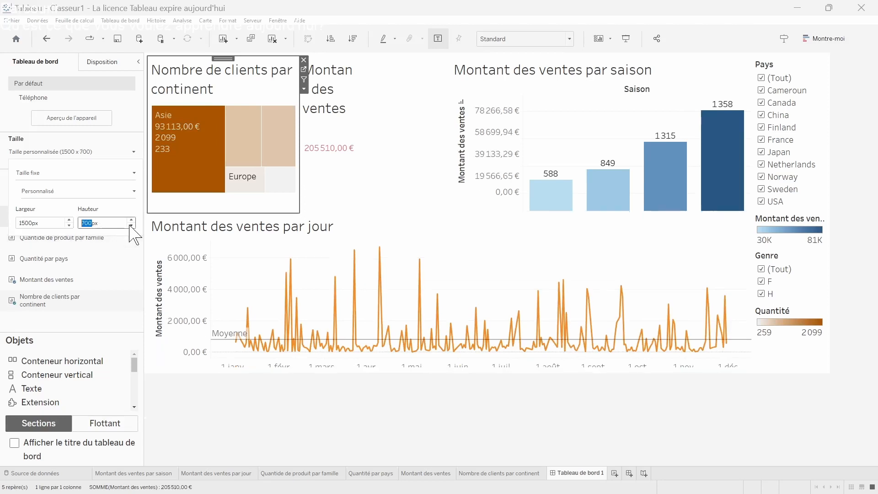
scroll(134, 220, up, 2)
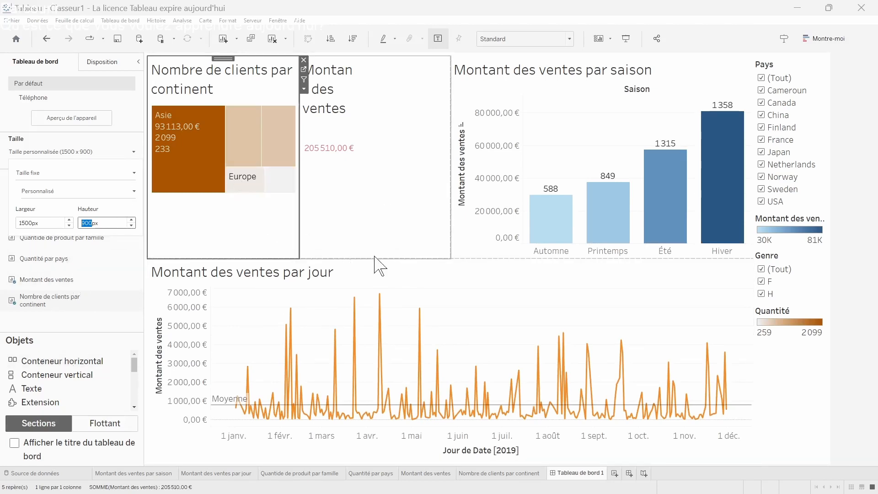
mouse_move(371, 258)
mouse_down()
mouse_move(382, 168)
mouse_move(377, 260)
mouse_up()
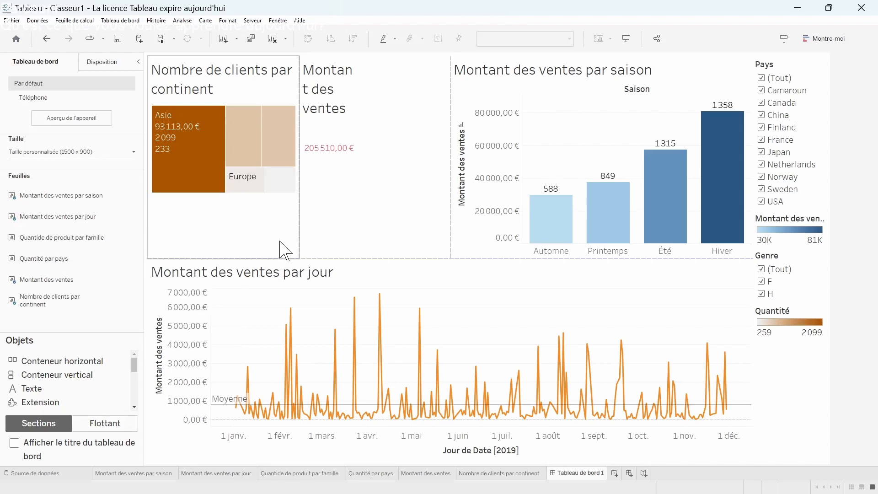
- Remove the Montant des ventes and Nombre de clients par continent sheets from the dashboard
click(325, 254)
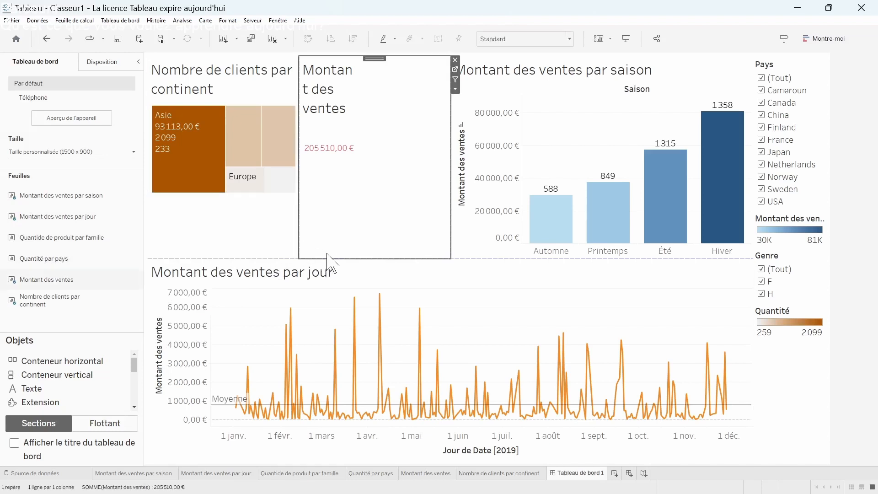
click(455, 59)
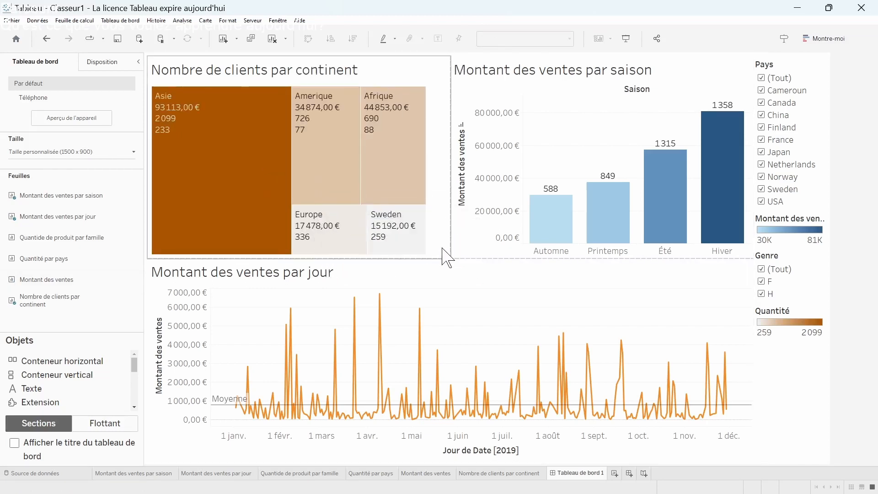
click(448, 254)
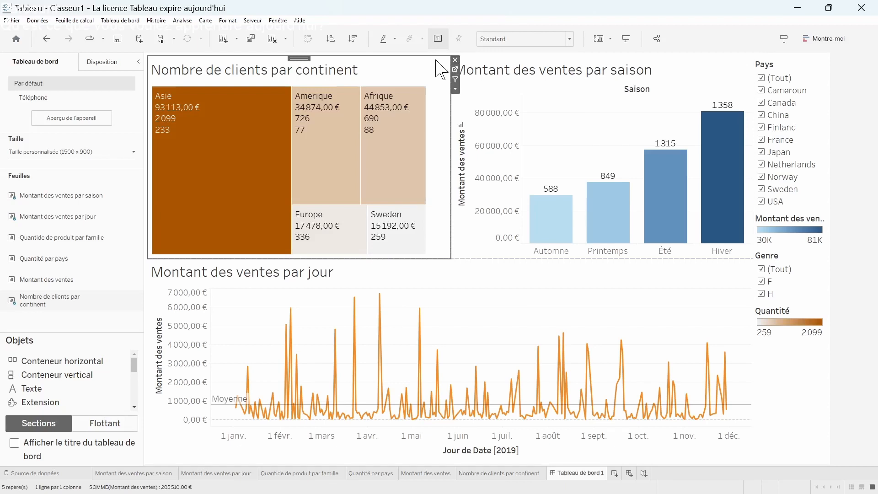
click(455, 60)
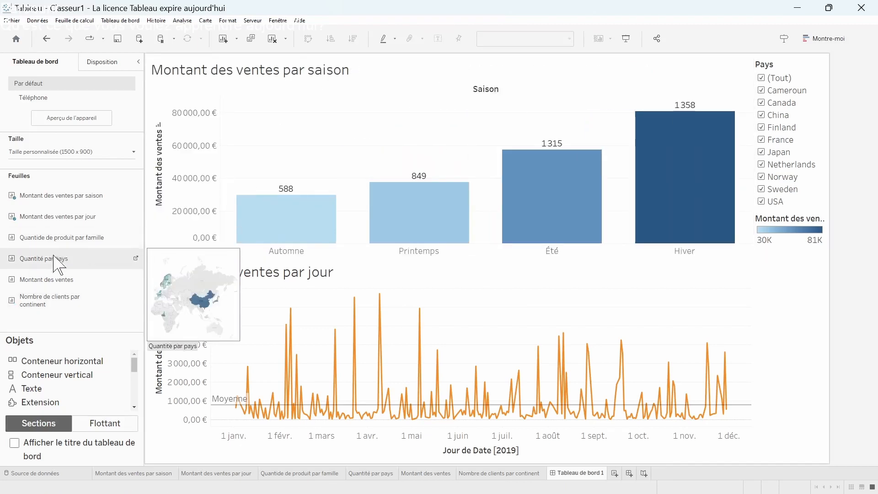
- Add Quantité par pays beside the daily sales chart and Quantide de produit par famille beside the season chart
drag(54, 268, 590, 357)
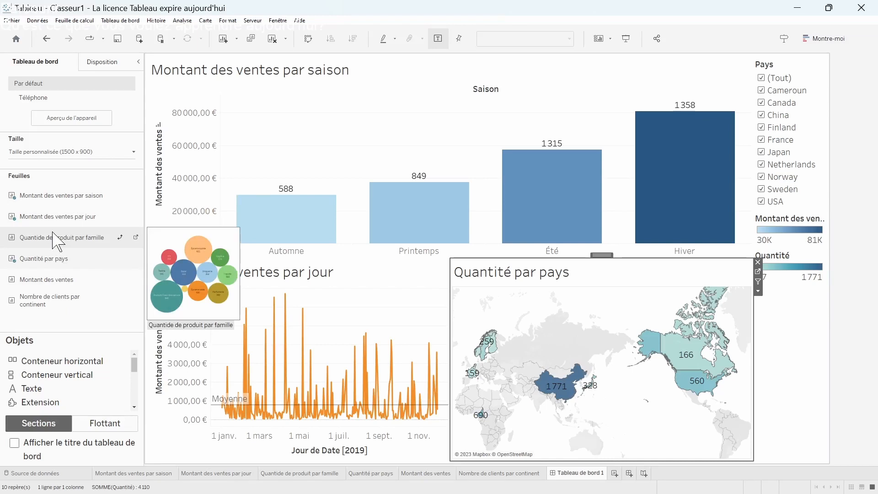
mouse_move(55, 242)
mouse_down()
mouse_move(187, 166)
mouse_move(188, 157)
mouse_up()
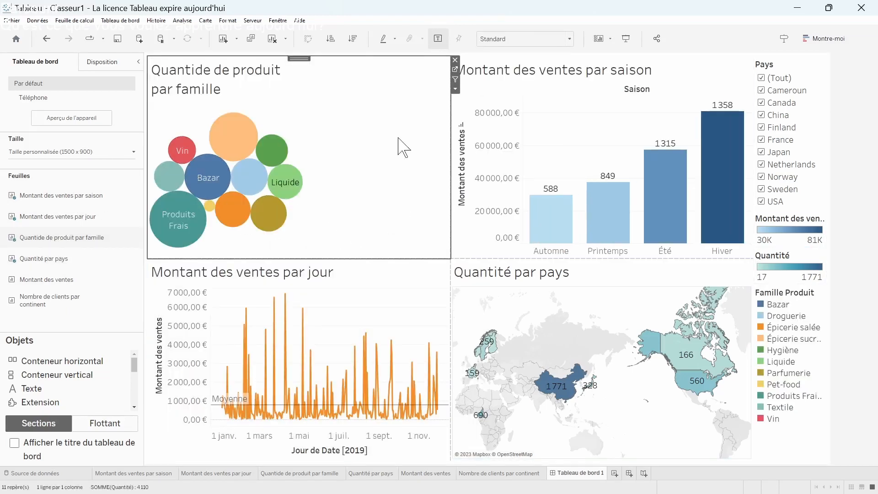
- Fit the Quantide de produit par famille chart to the entire view (Vue entière) of its dashboard zone
click(455, 88)
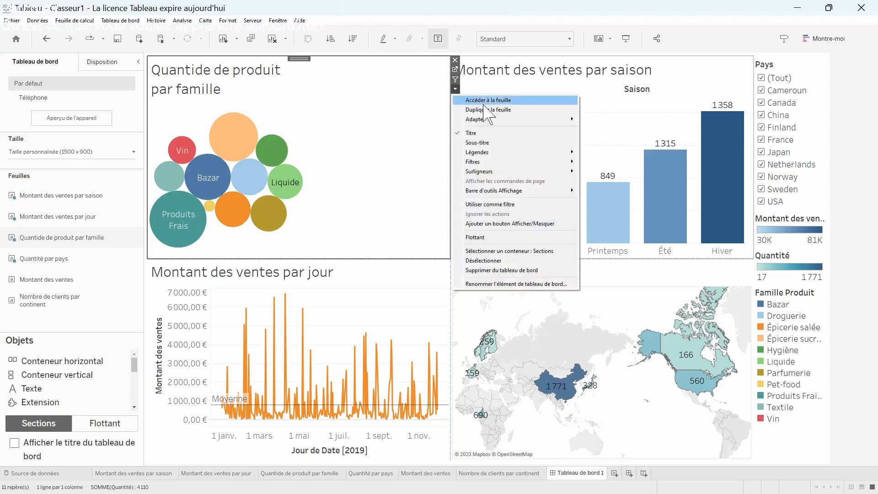
click(602, 131)
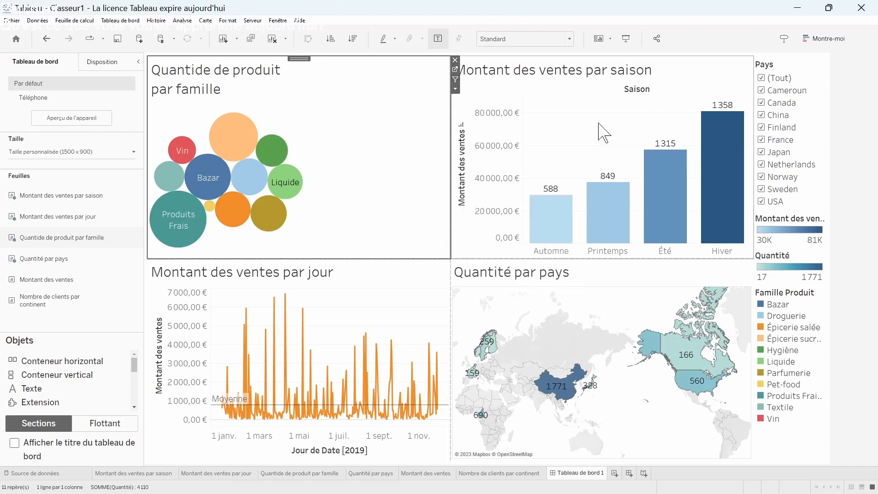
click(455, 89)
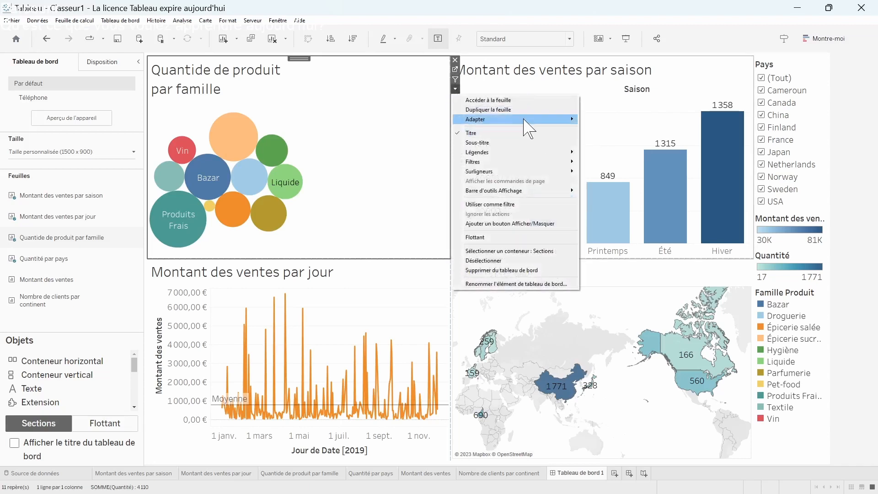
mouse_move(539, 120)
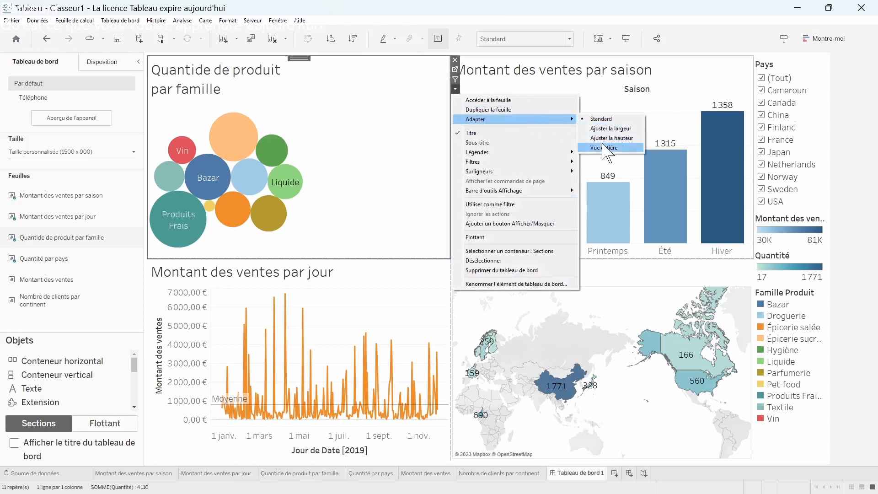
click(608, 148)
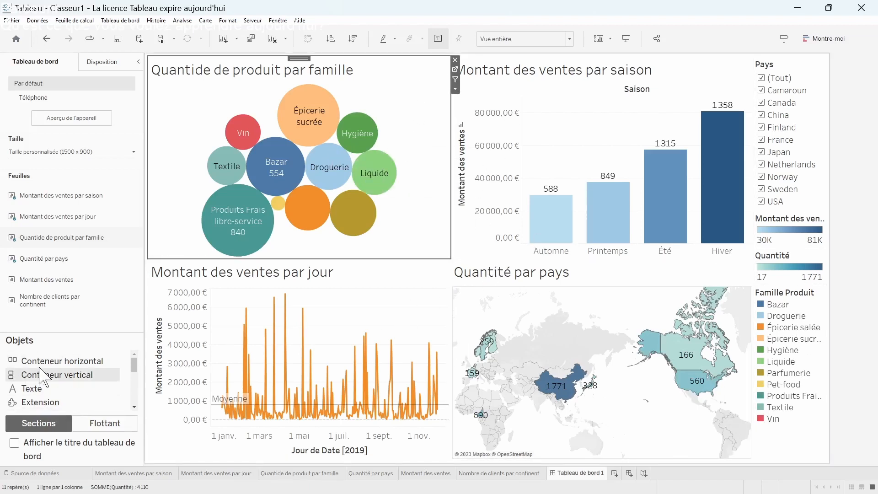
- Add a text object across the dashboard's top reading ANALYSE DES VENTES ANNEE 2019, centred, size 15 and orange
drag(48, 391, 450, 54)
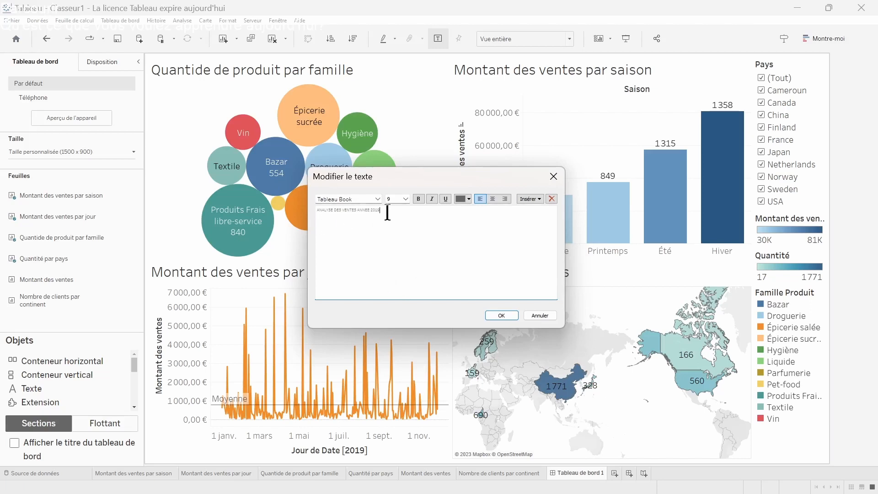
drag(387, 213, 320, 211)
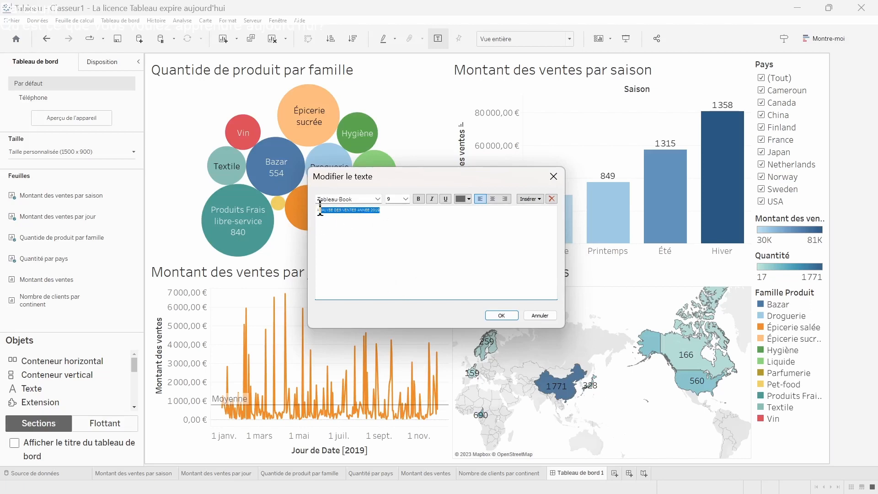
click(492, 199)
click(406, 199)
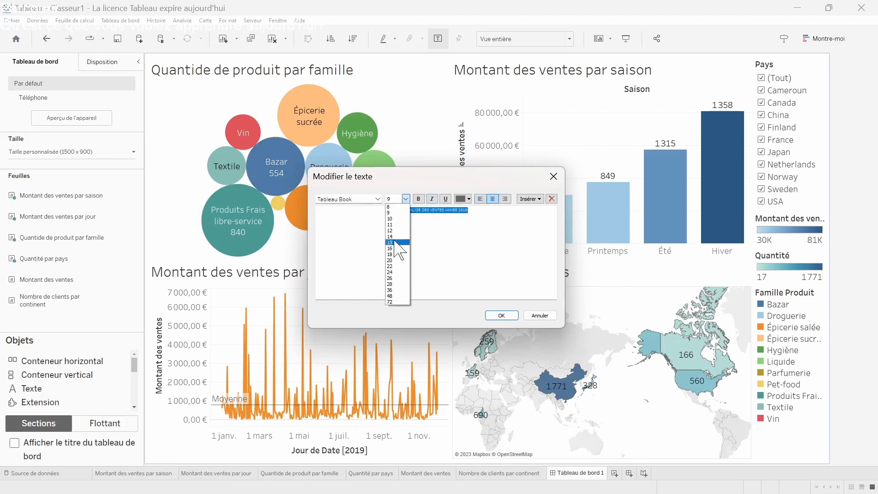
click(396, 242)
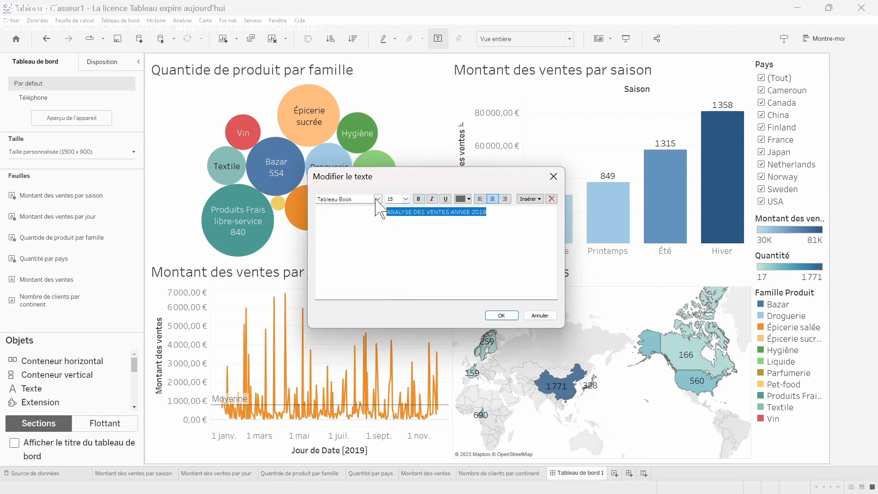
click(418, 199)
click(460, 199)
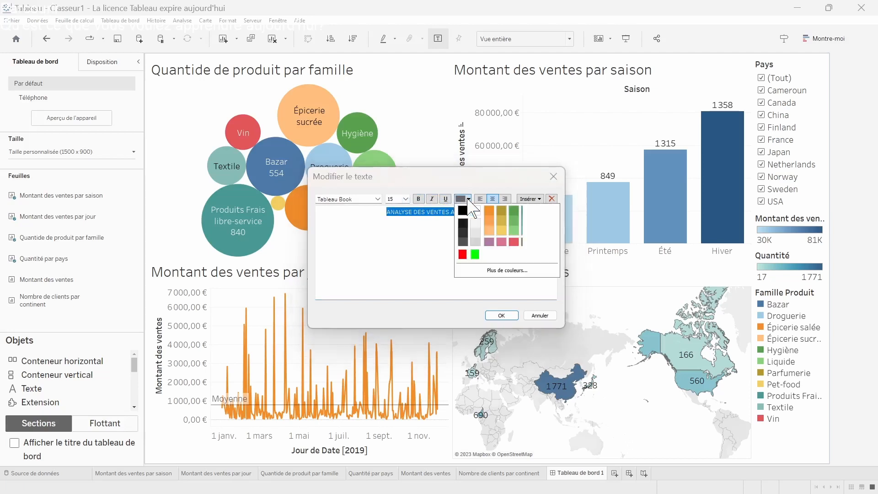
click(489, 214)
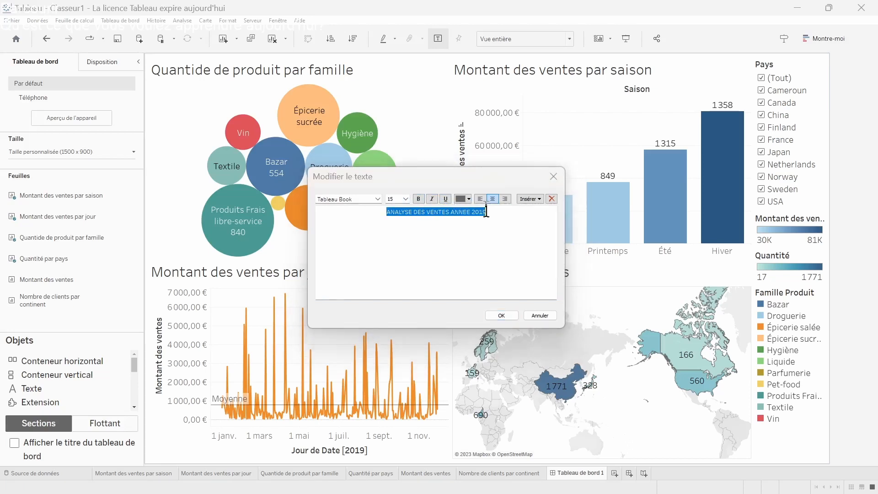
- Set the title text's font to Trebuchet MS and shrink the title object to a thin banner above the charts
click(378, 198)
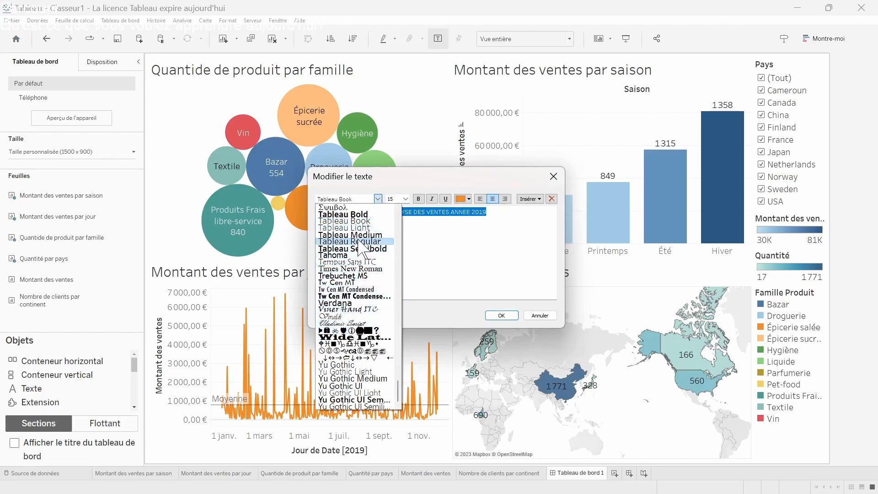
click(356, 310)
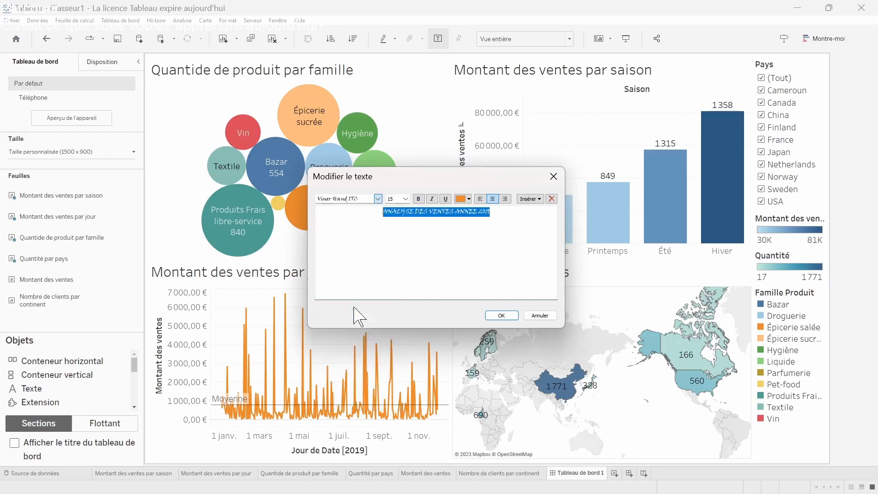
click(377, 198)
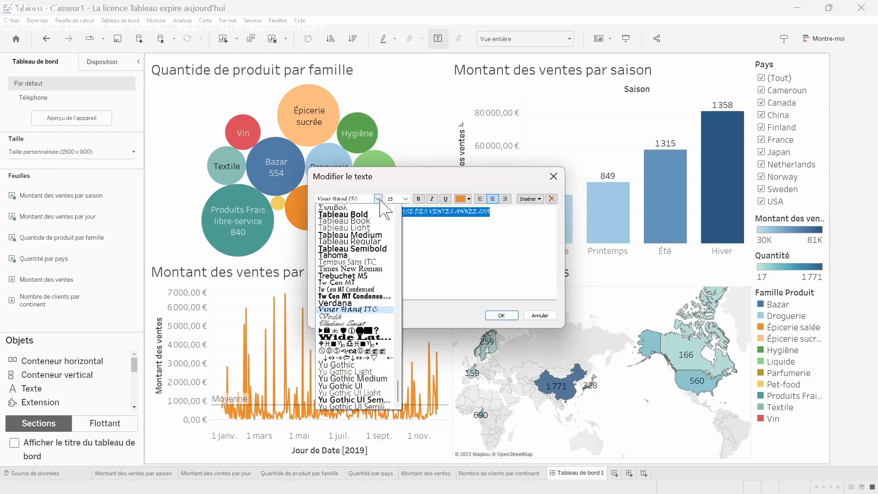
click(373, 276)
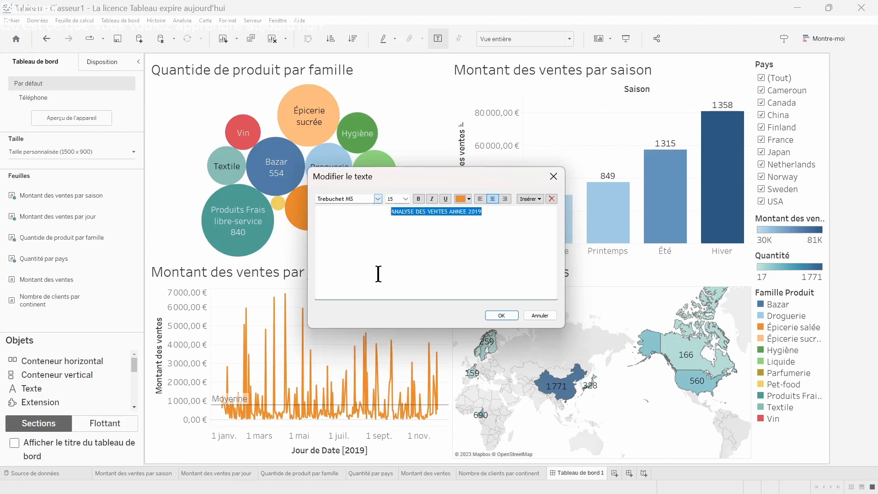
click(499, 316)
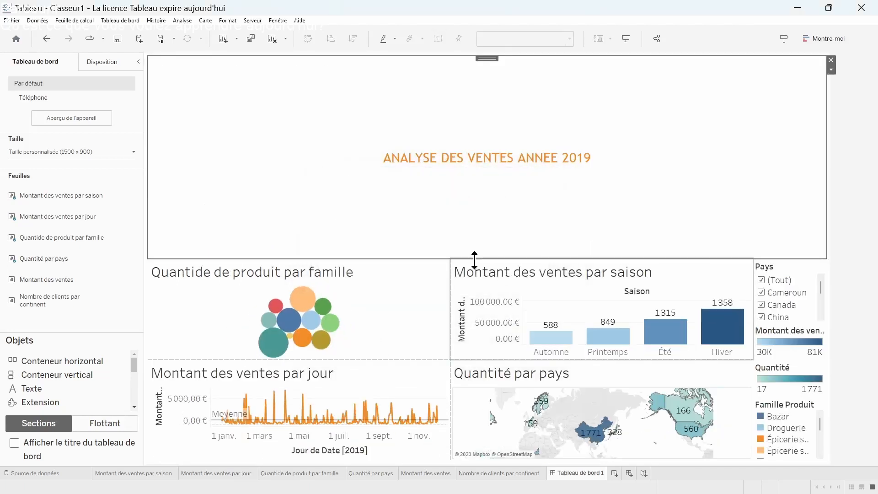
drag(474, 260, 478, 78)
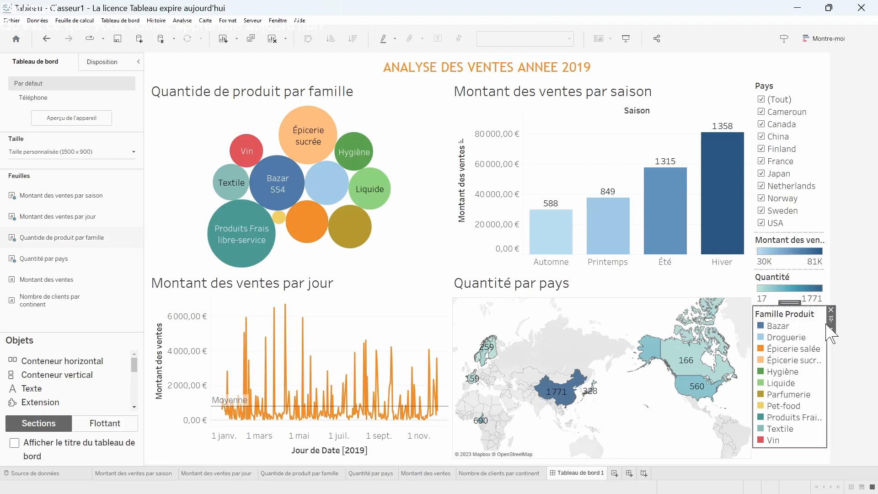
- Remove the Famille Produit legend and the Pays filter from the dashboard
click(831, 320)
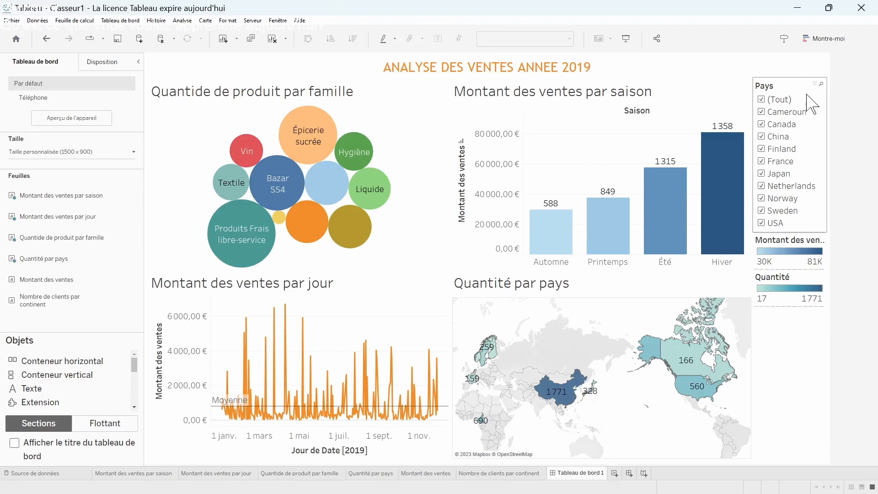
click(803, 80)
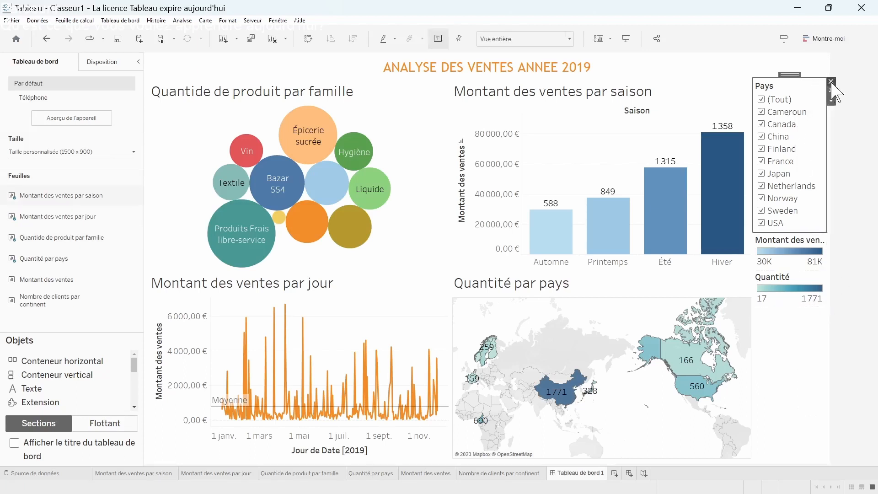
click(829, 82)
click(812, 91)
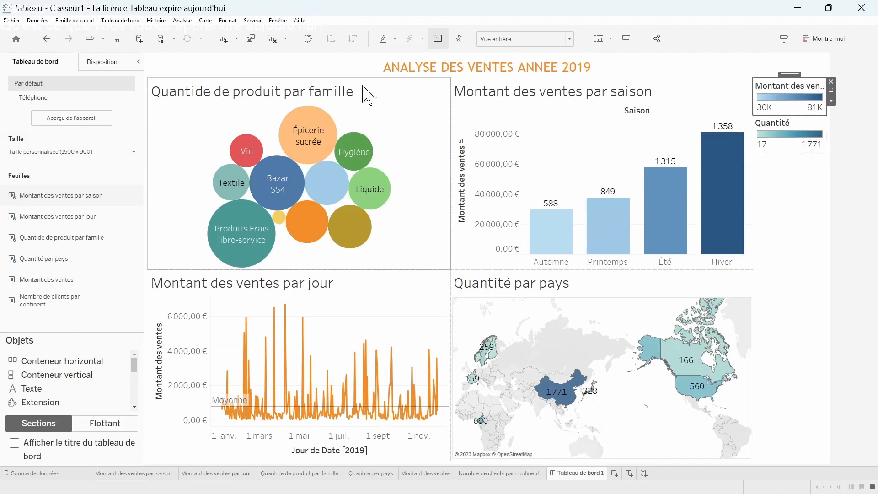
- Insert an image object to the left of the dashboard title using the file logo pass études.png
scroll(55, 389, down, 3)
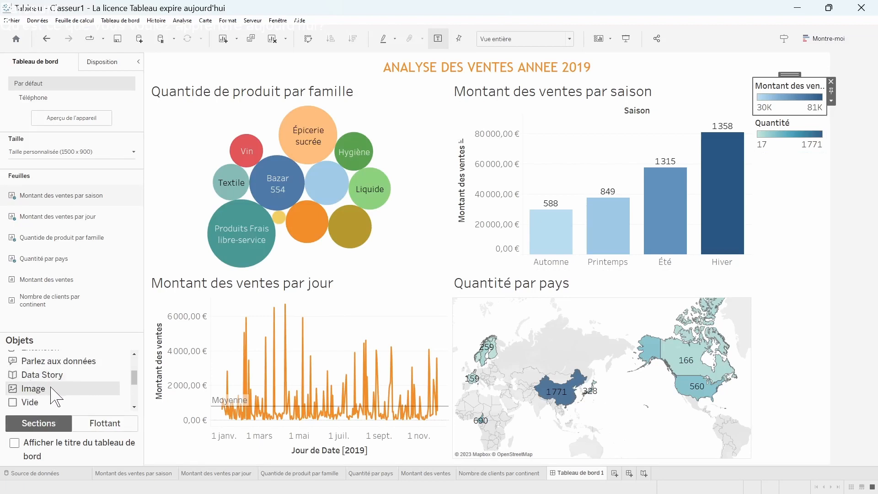
click(51, 389)
drag(50, 388, 237, 68)
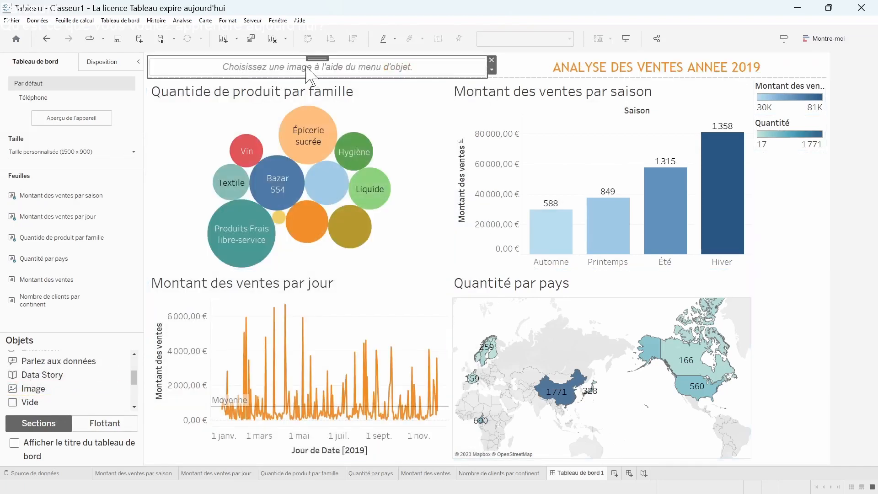
click(524, 163)
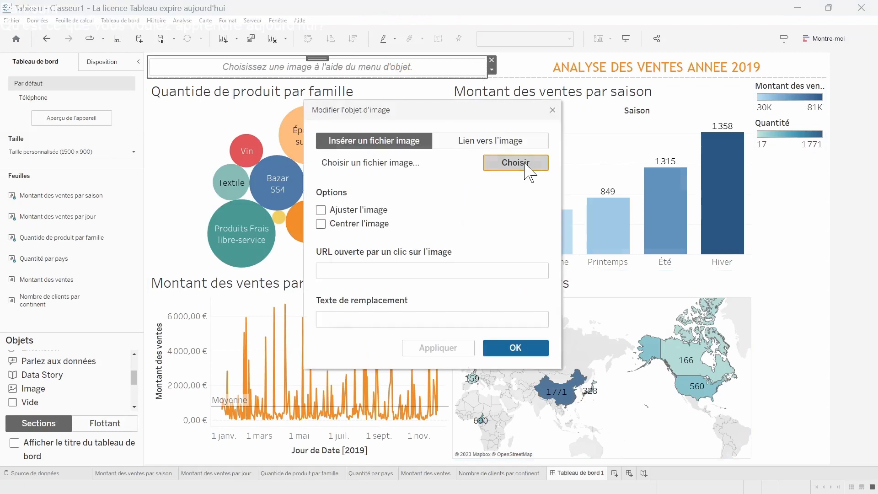
scroll(617, 254, down, 3)
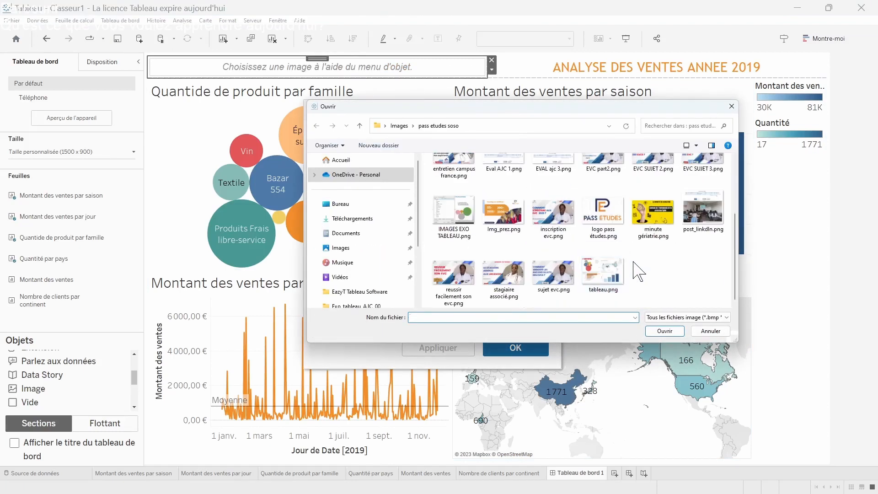
click(606, 225)
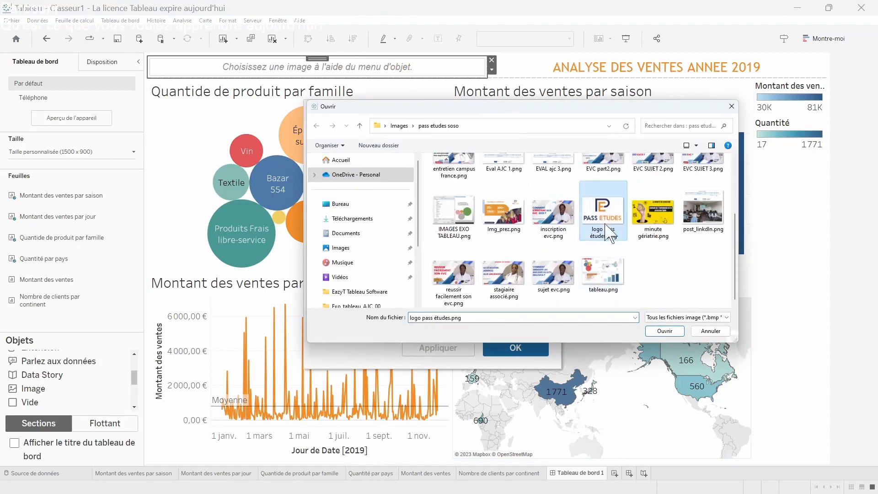
click(664, 330)
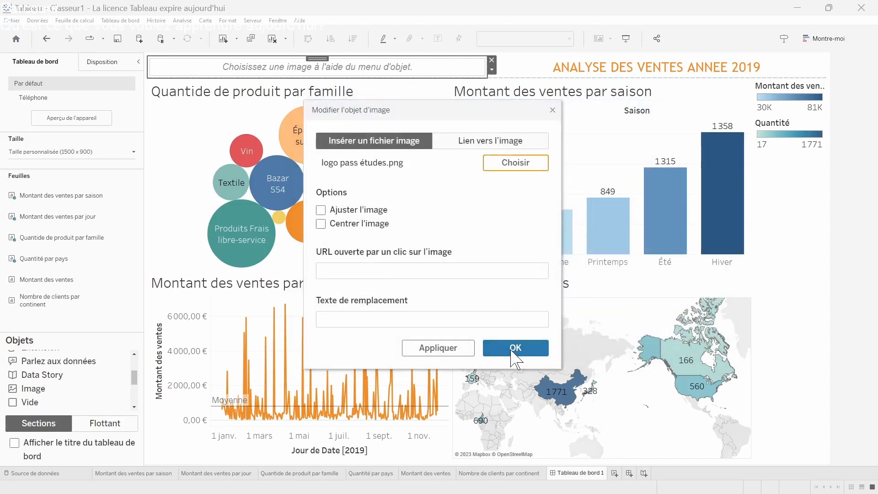
click(509, 349)
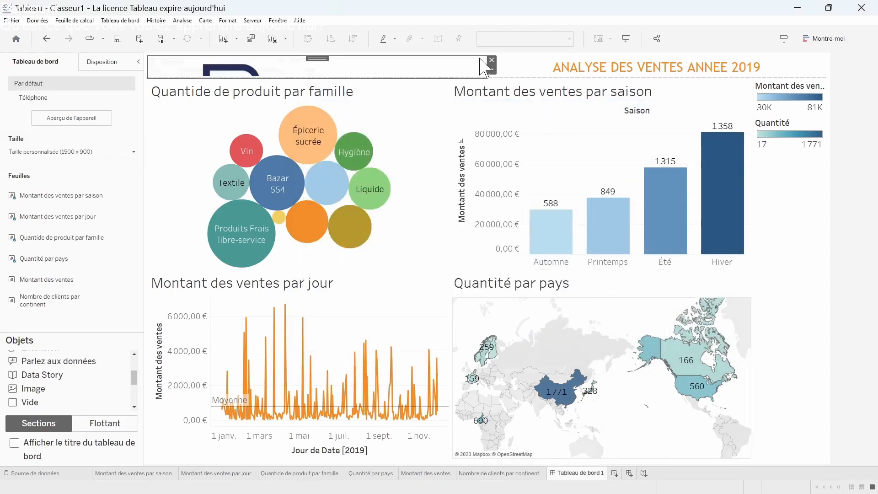
- Fit the logo image to its object and narrow that object to roughly the logo's width beside the title
right_click(435, 64)
click(438, 62)
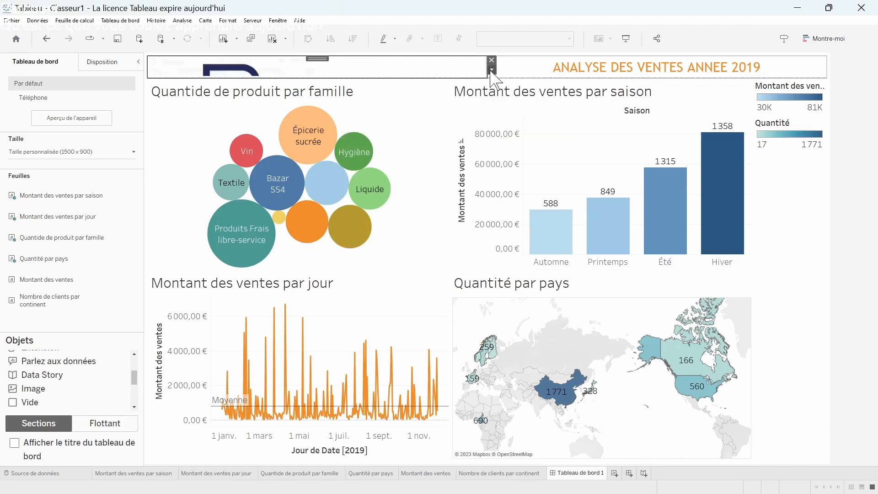
click(492, 70)
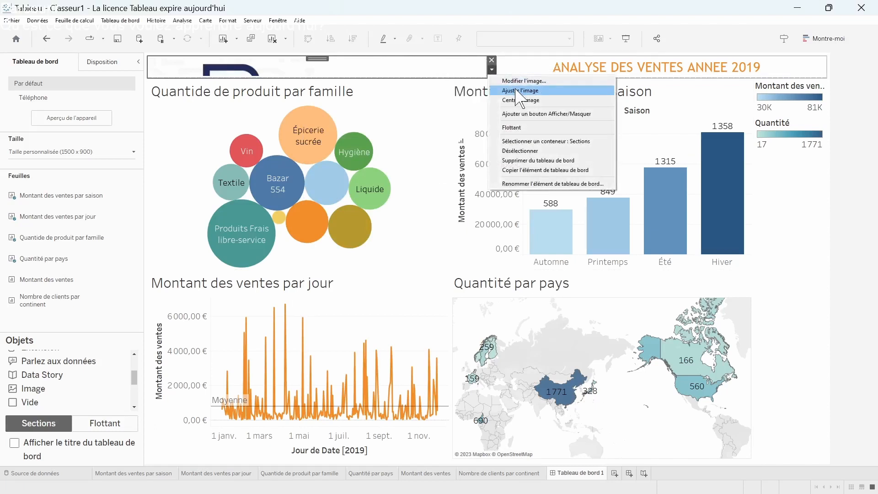
click(517, 91)
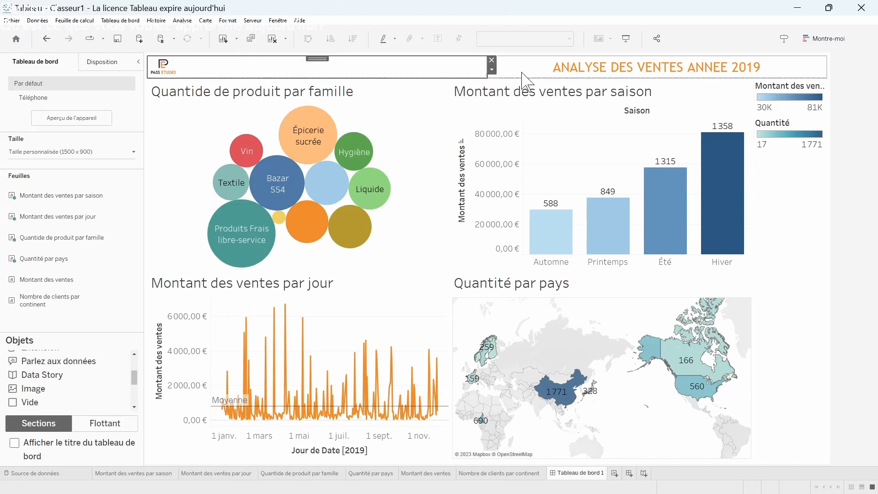
drag(488, 65, 200, 65)
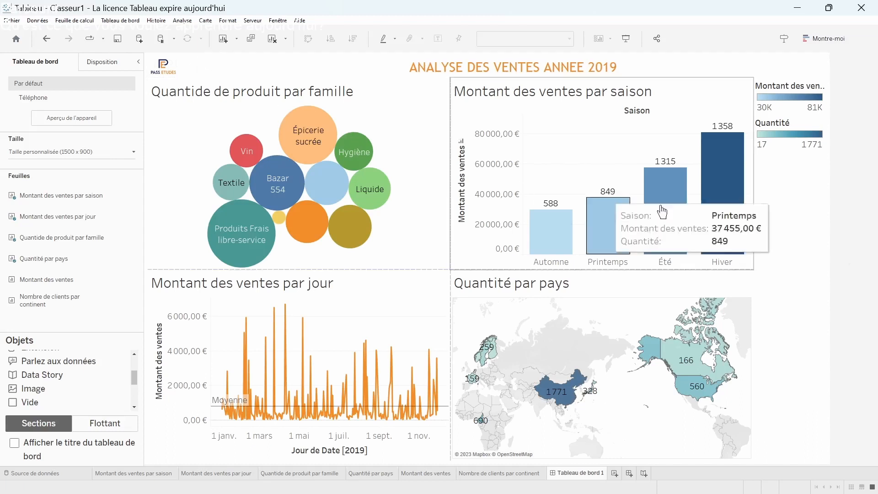
click(339, 64)
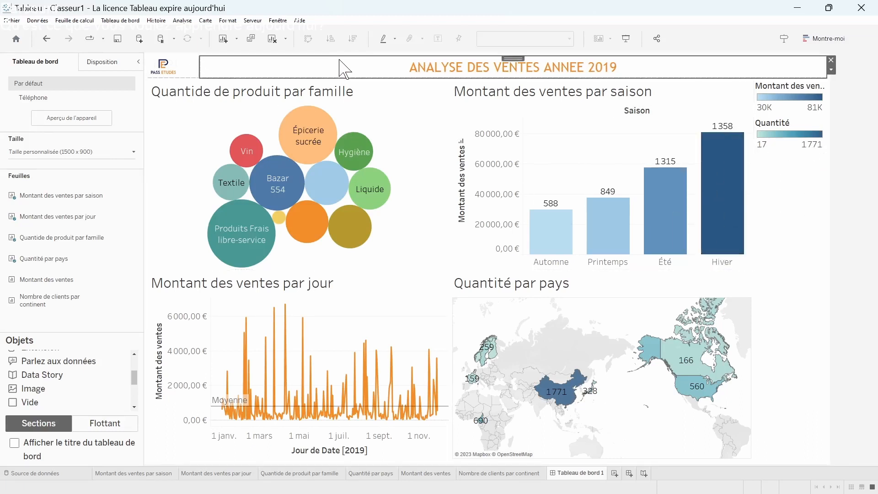
right_click(689, 68)
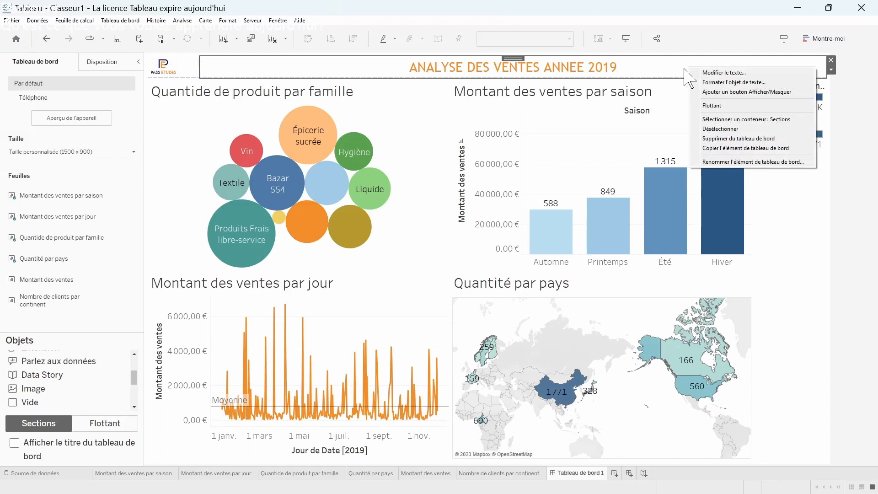
click(790, 280)
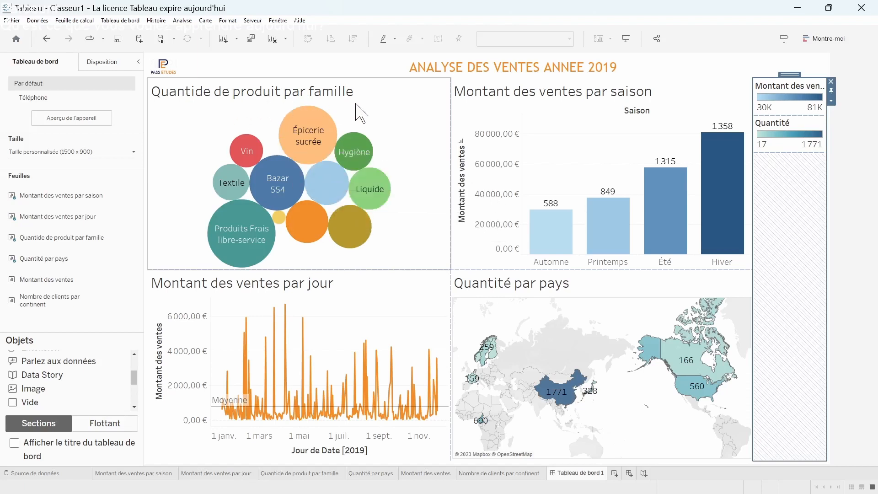
click(378, 92)
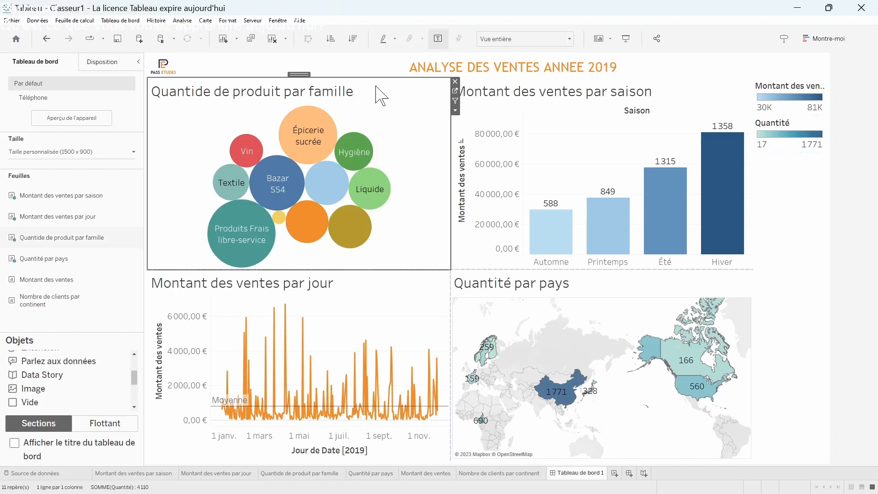
- Shade the title background of the Quantide de produit par famille chart with the palette's pale grey-beige at 100% opacity
click(455, 110)
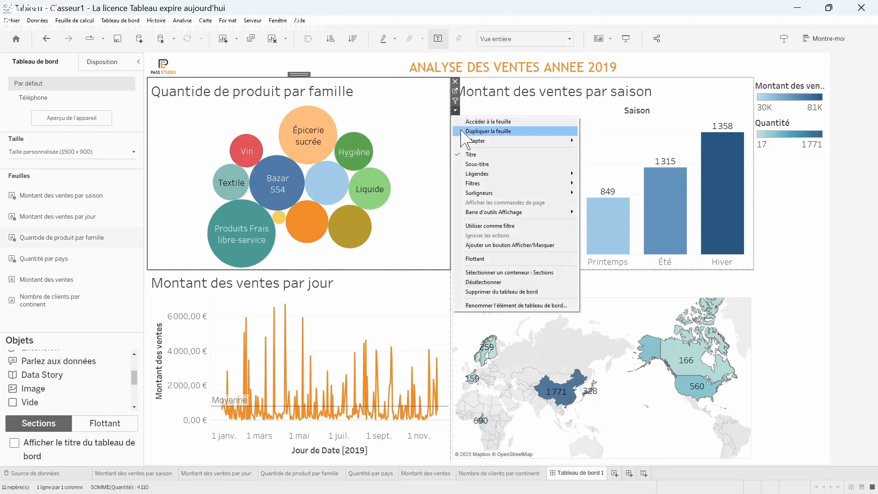
right_click(410, 96)
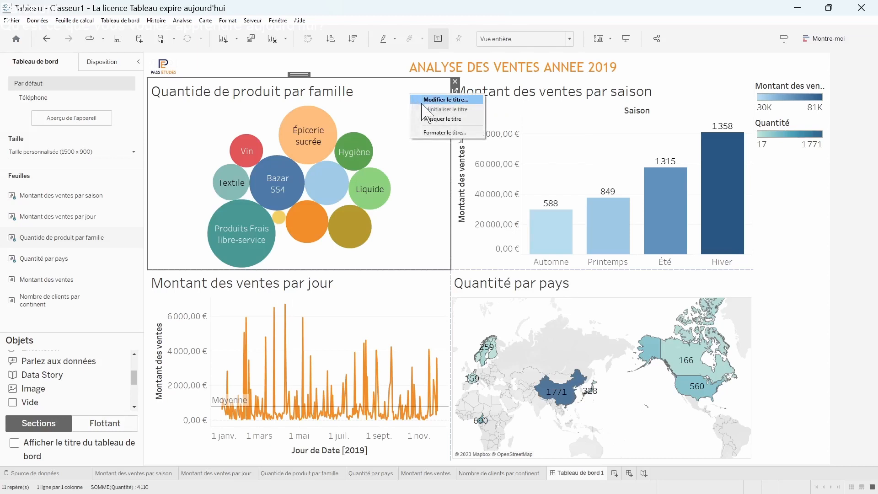
click(441, 134)
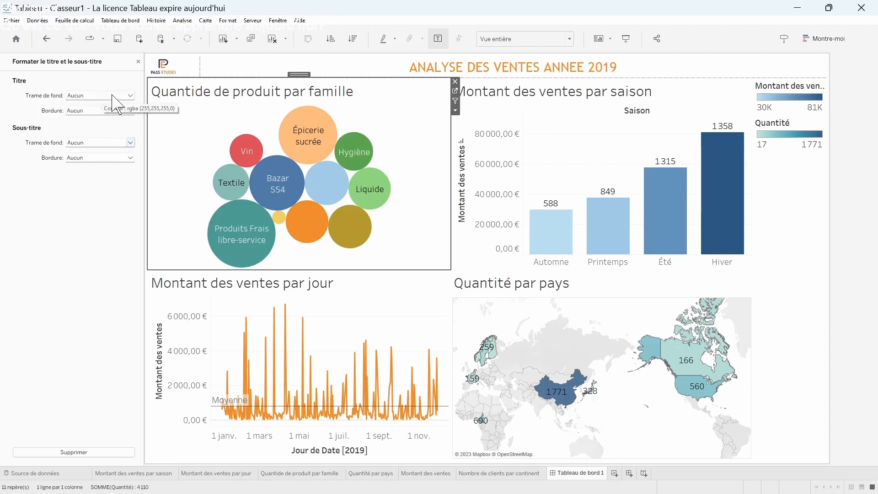
click(130, 95)
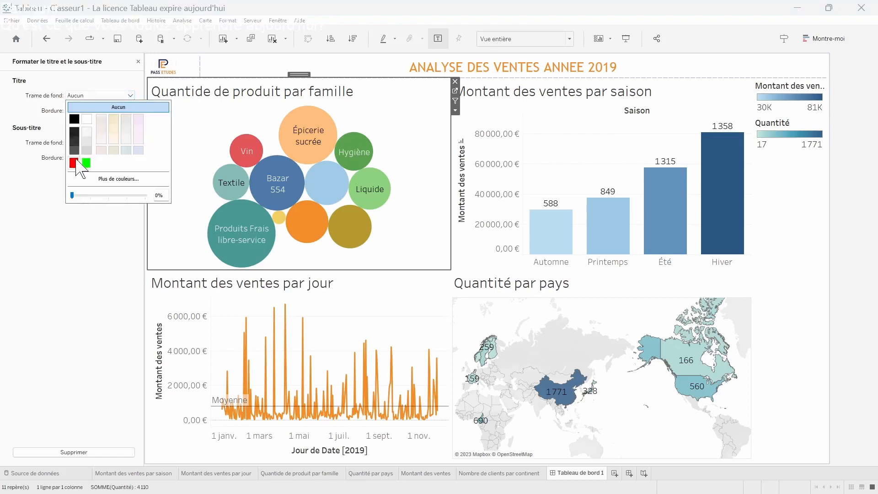
click(115, 120)
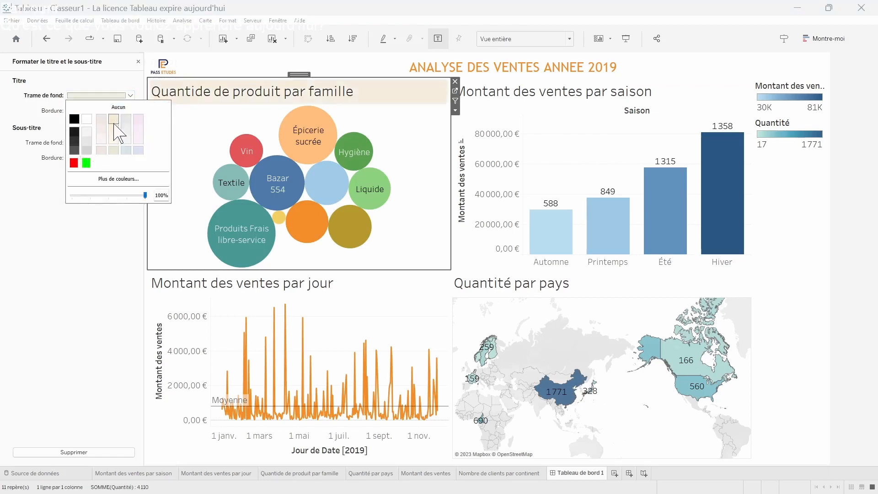
click(86, 164)
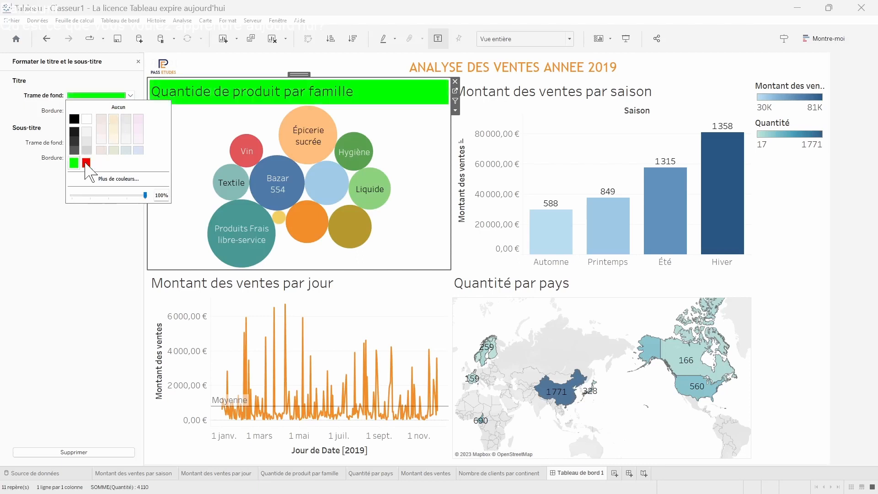
click(102, 119)
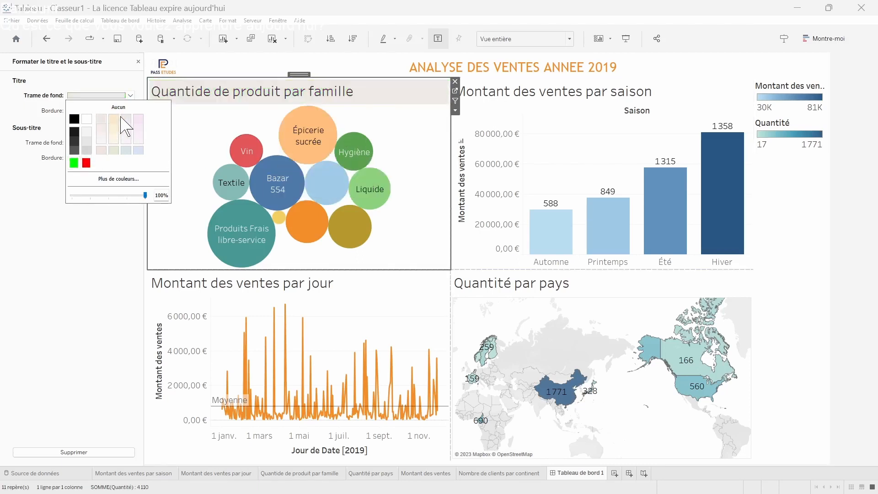
- Open the title formatting options for the Montant des ventes par saison chart
click(557, 90)
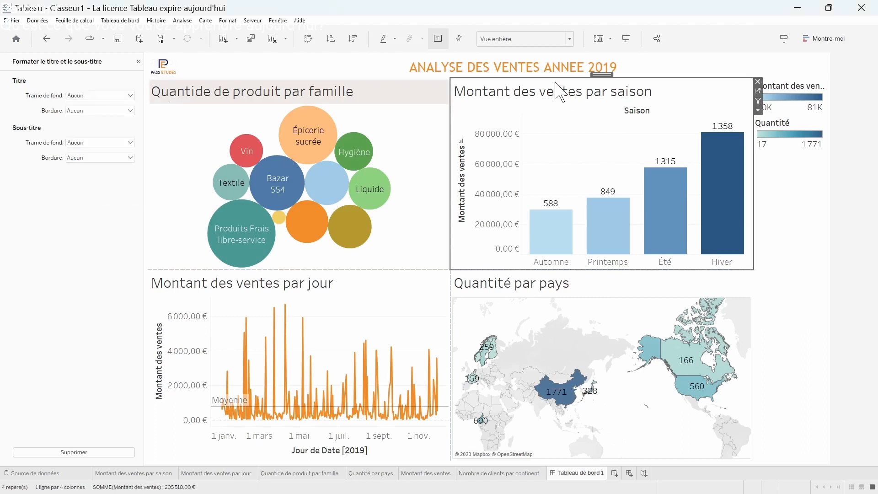
right_click(594, 85)
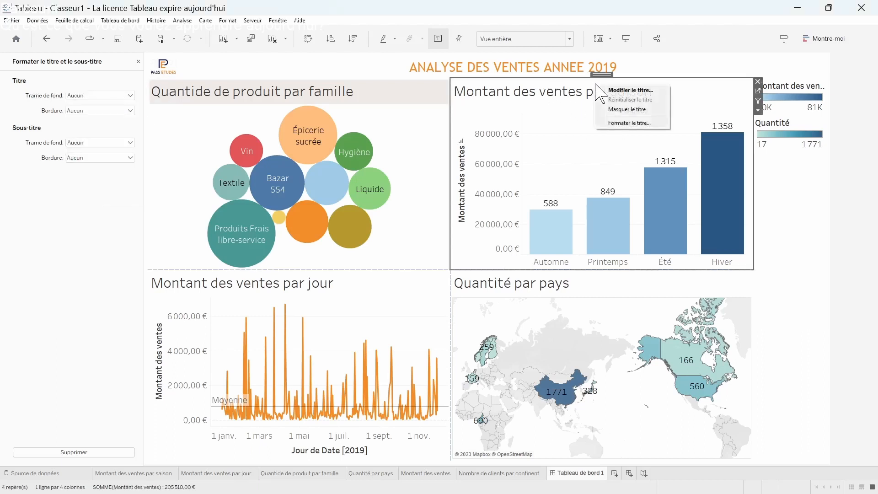
click(625, 122)
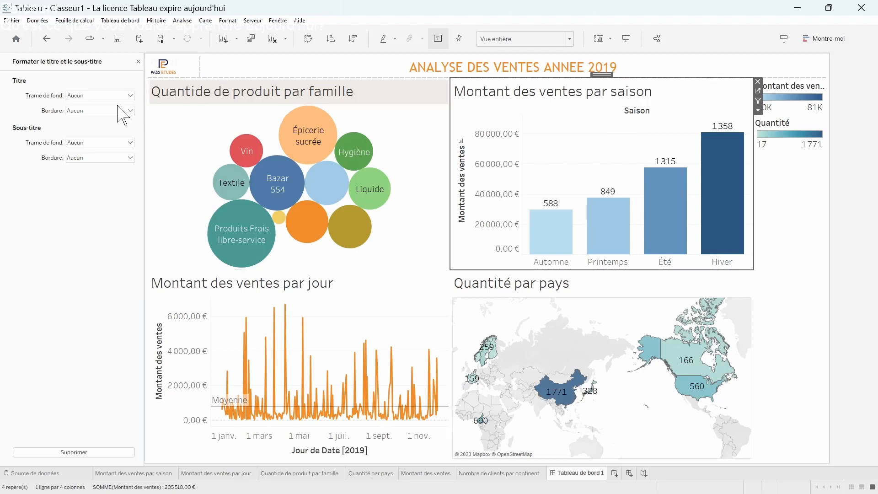